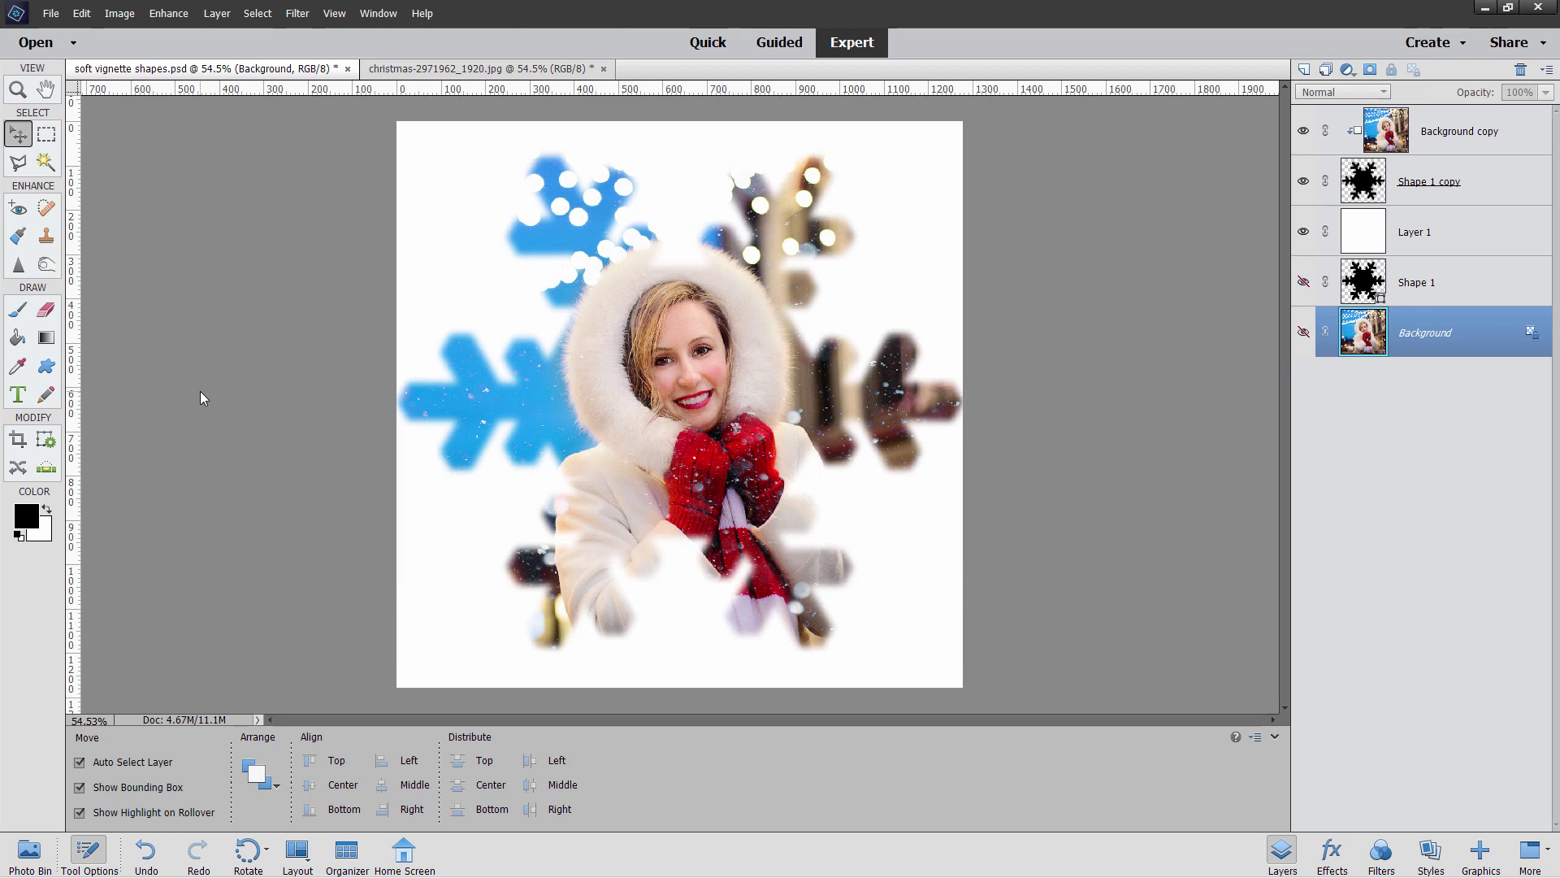
Step: Save soft vignette shapes.psd and close its document
key("ctrl+s")
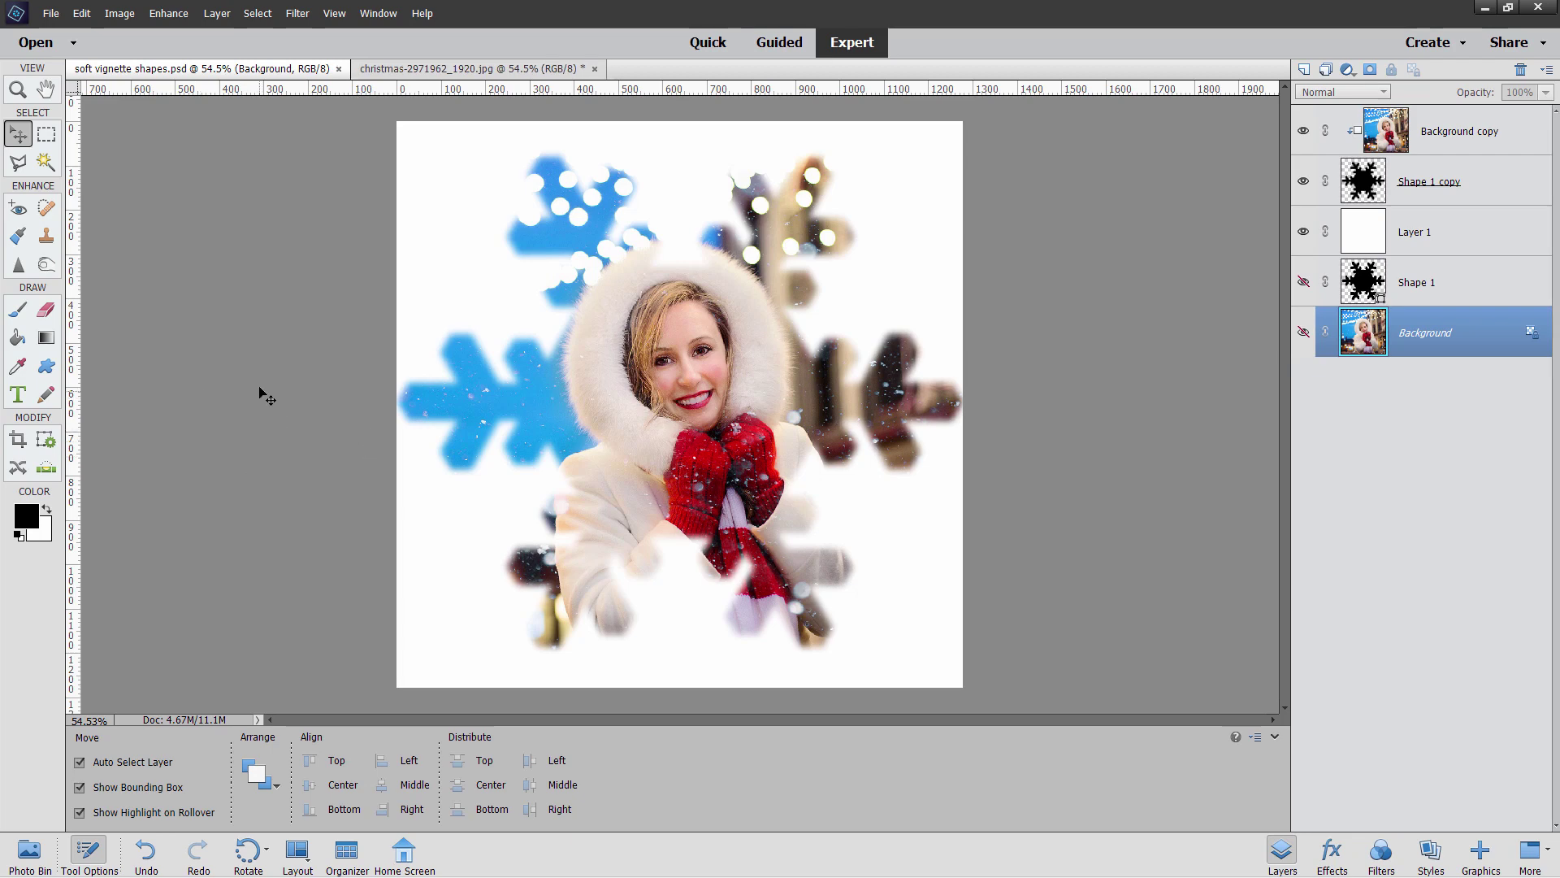
left_click(338, 69)
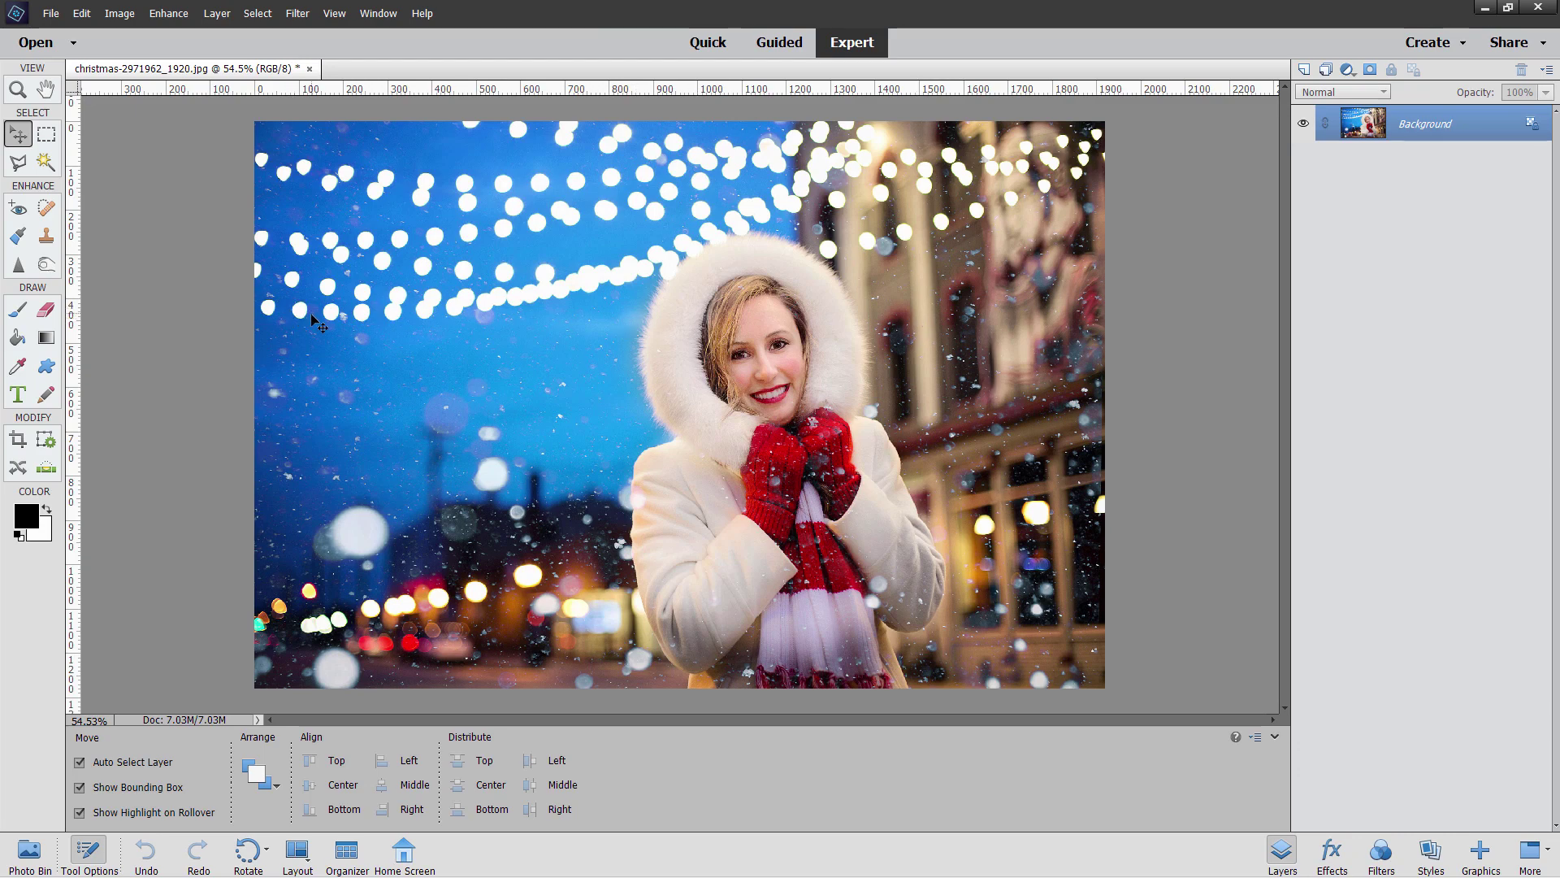
Step: Crop the christmas photo to a 5 x 5 in square positioned over the hooded woman
left_click(18, 440)
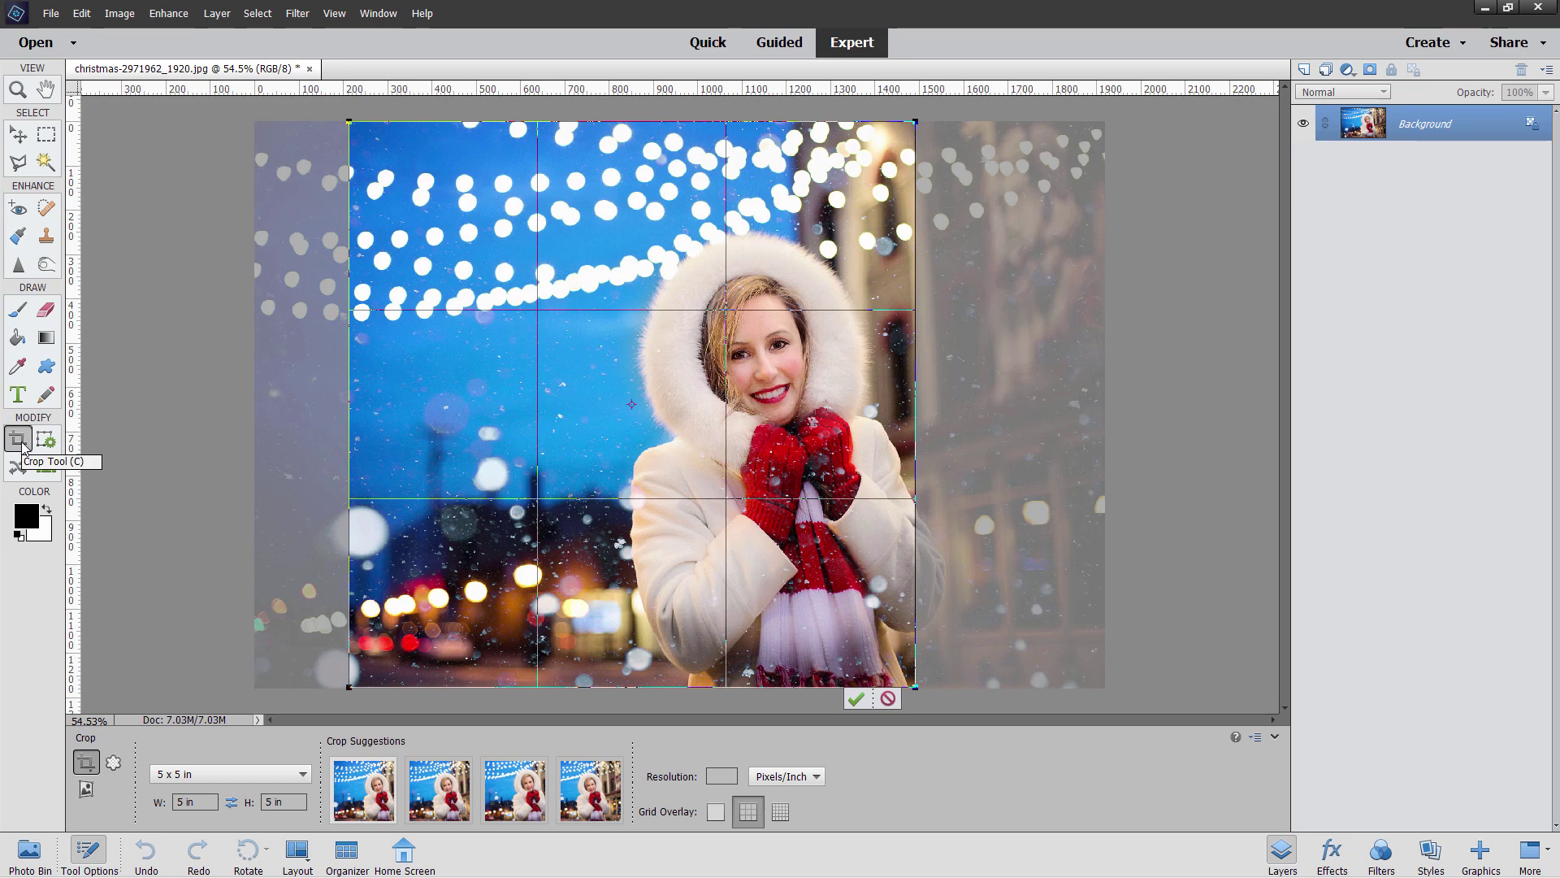
left_click(179, 774)
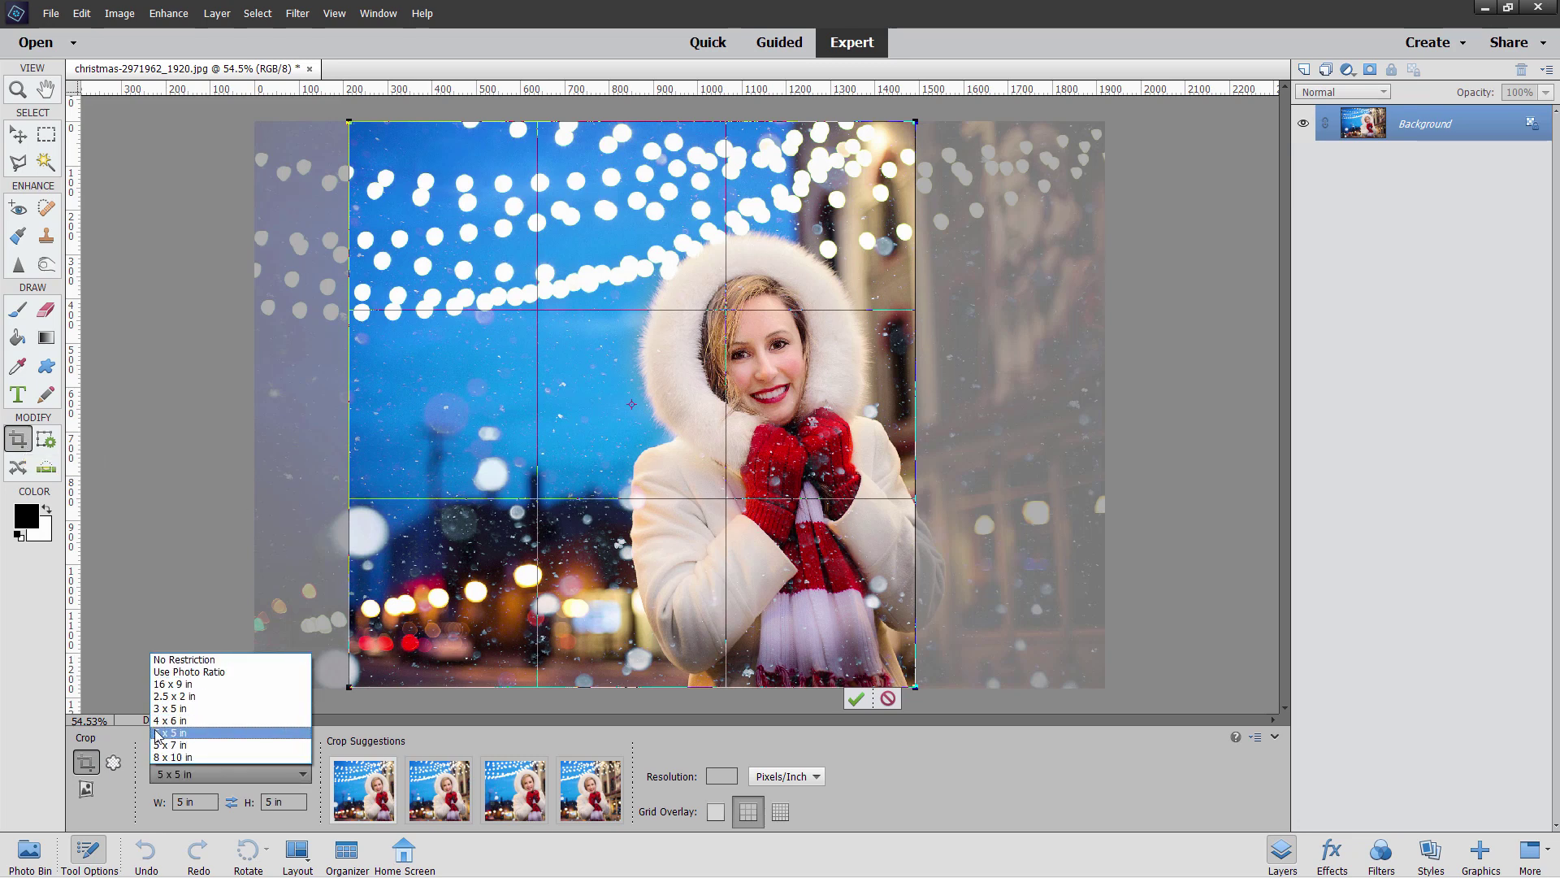
left_click(200, 734)
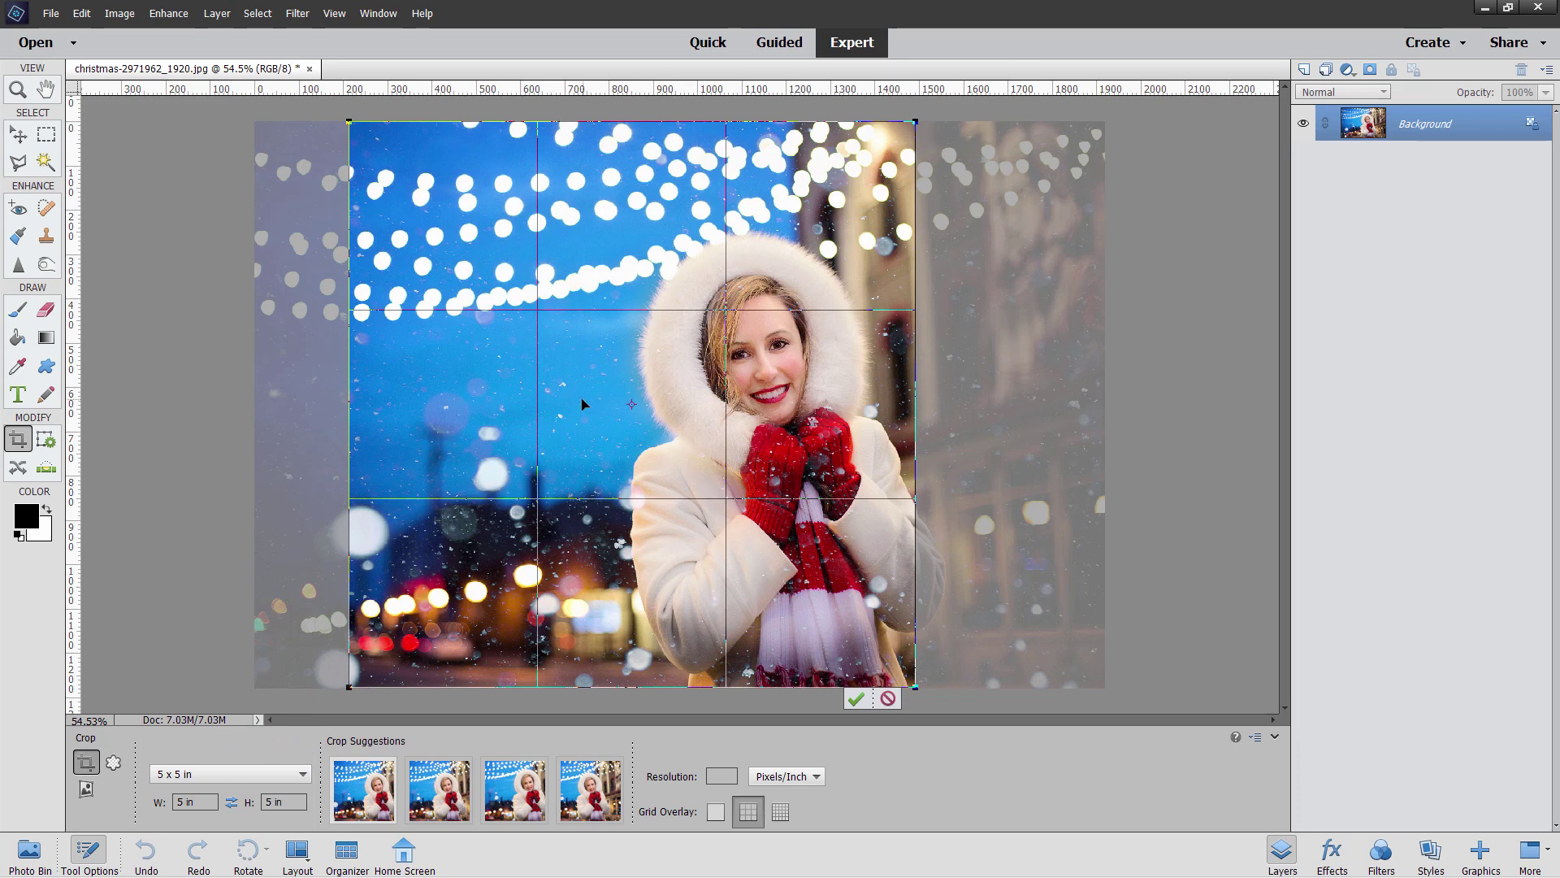
left_click_drag(470, 439, 611, 435)
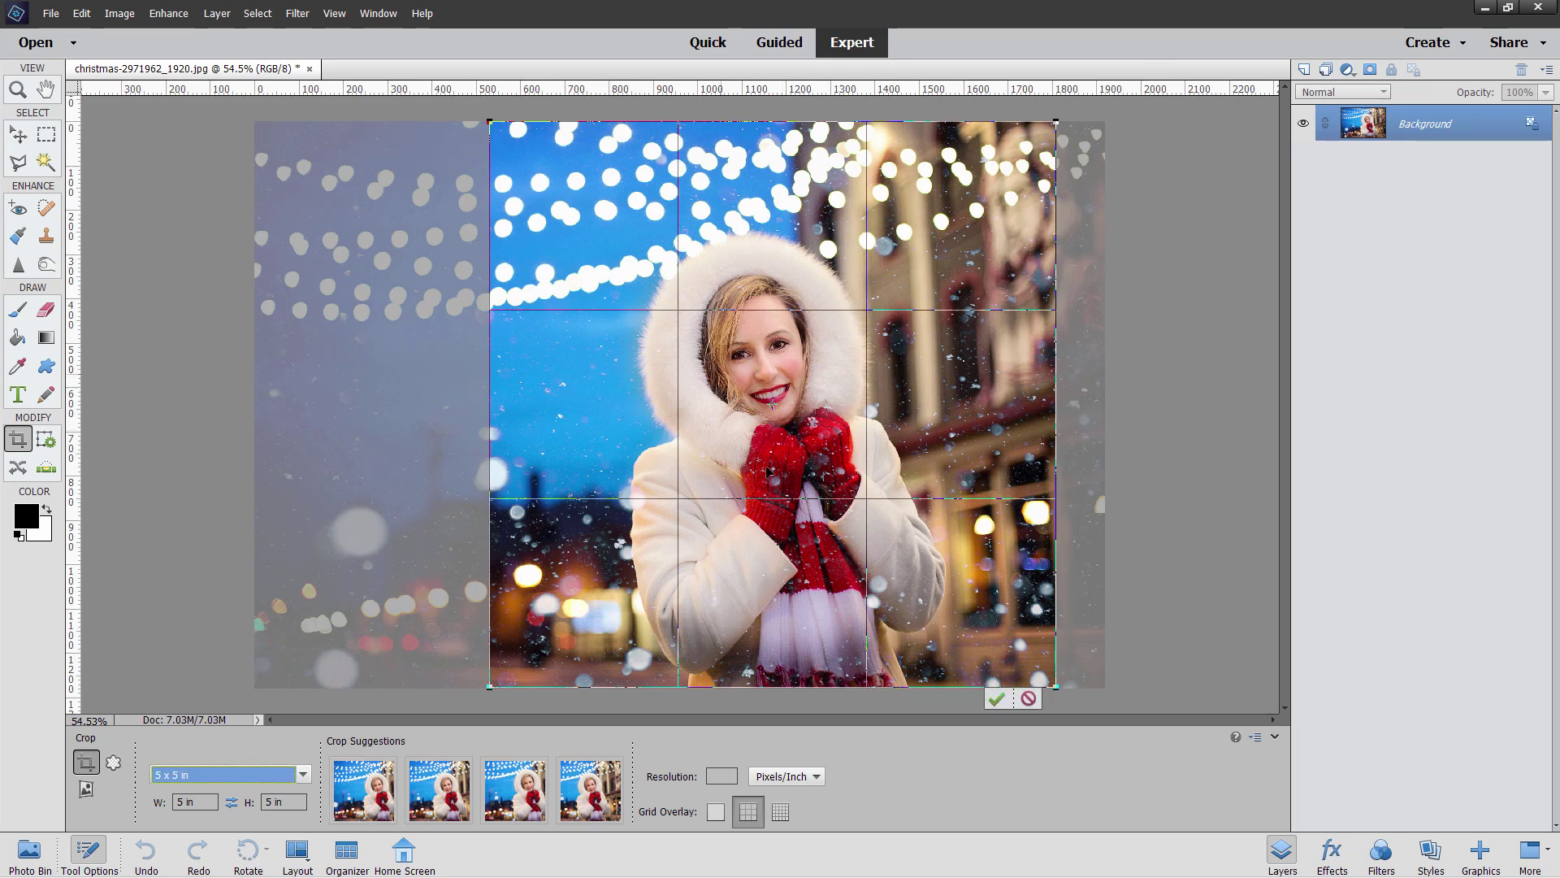
left_click_drag(557, 562, 565, 563)
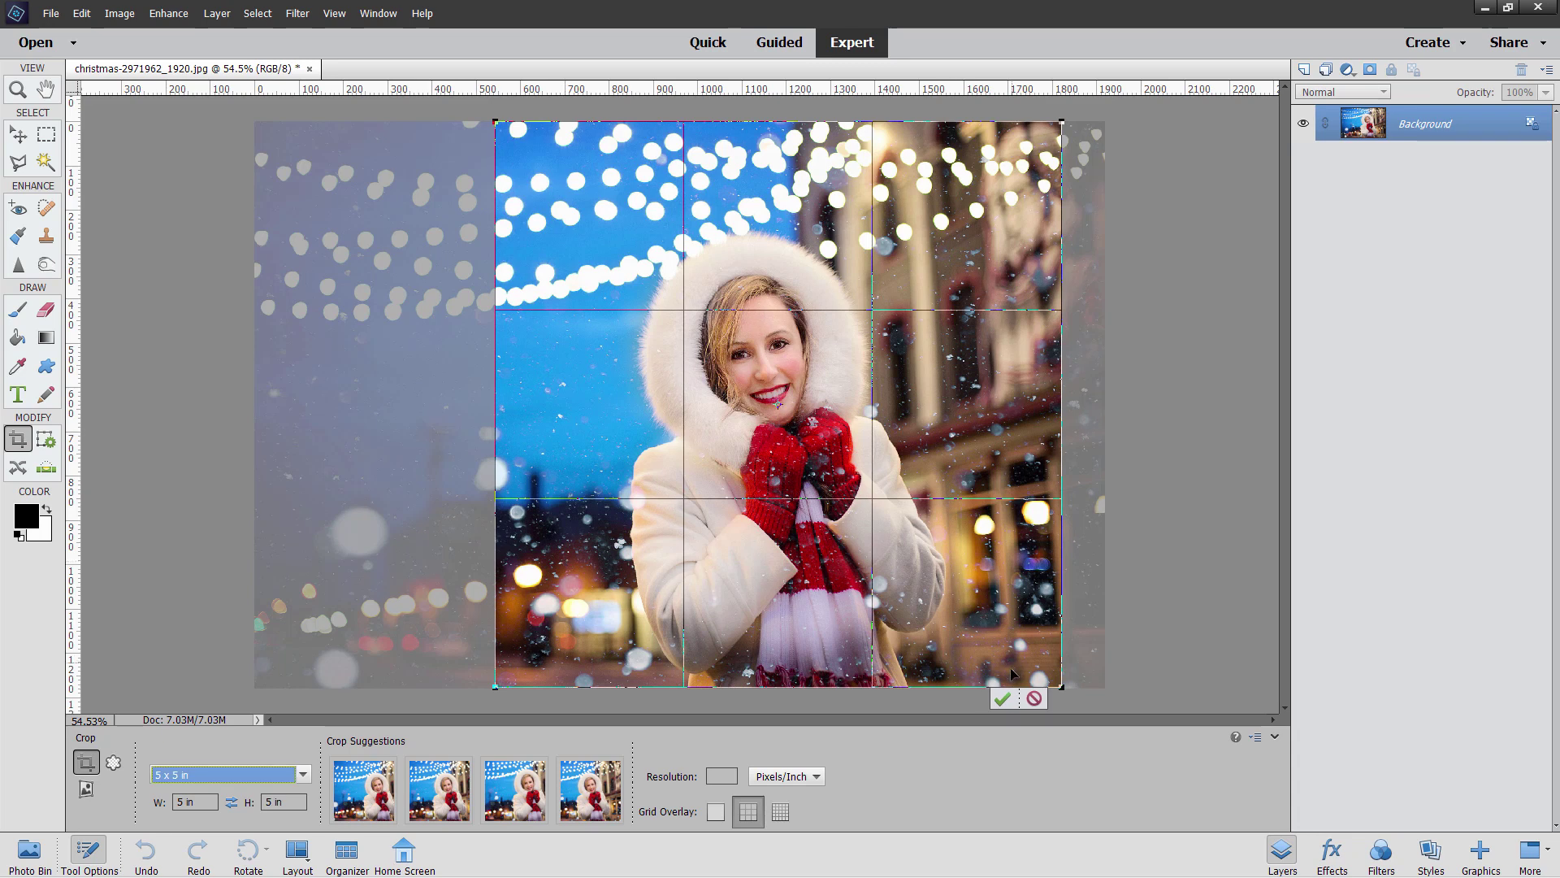
left_click(1002, 699)
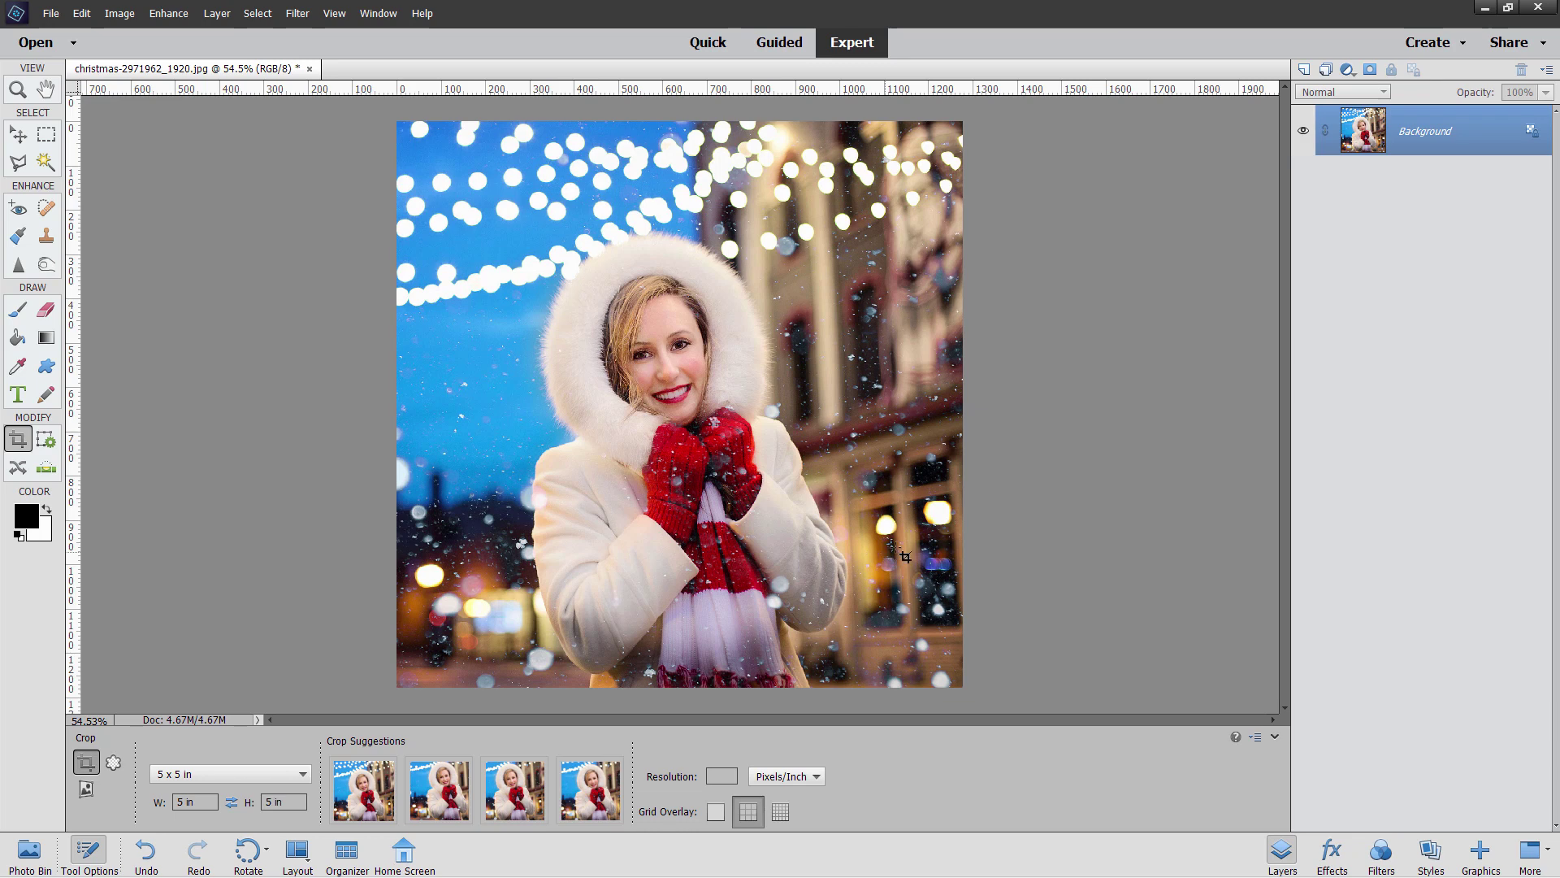
Step: Duplicate Background as Background copy and hide the original Background layer
right_click(1420, 136)
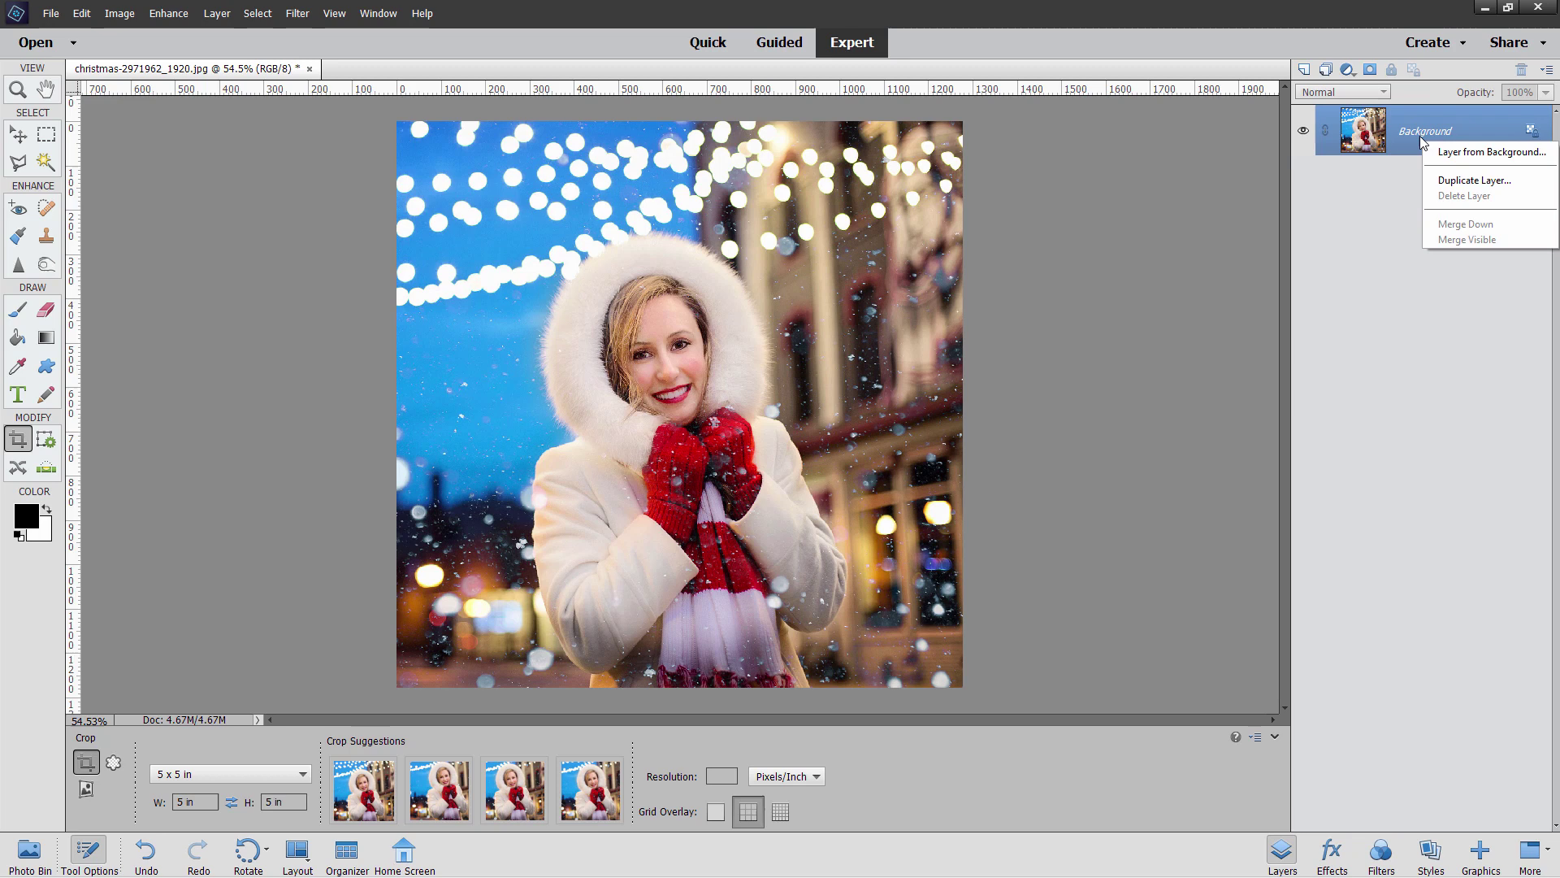
left_click(1463, 180)
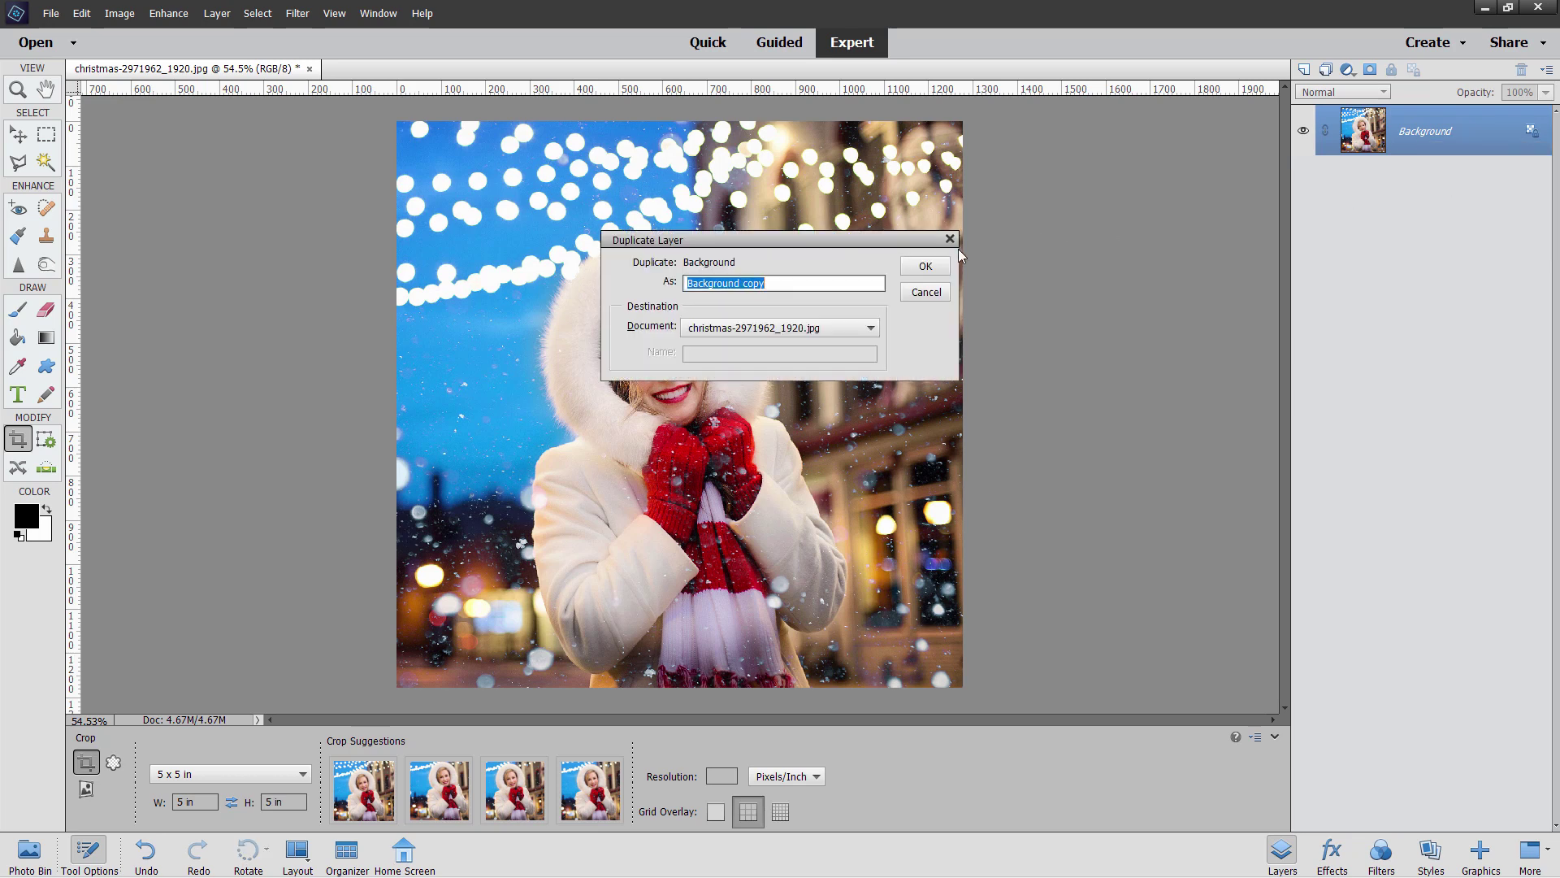
left_click(934, 266)
left_click(1303, 180)
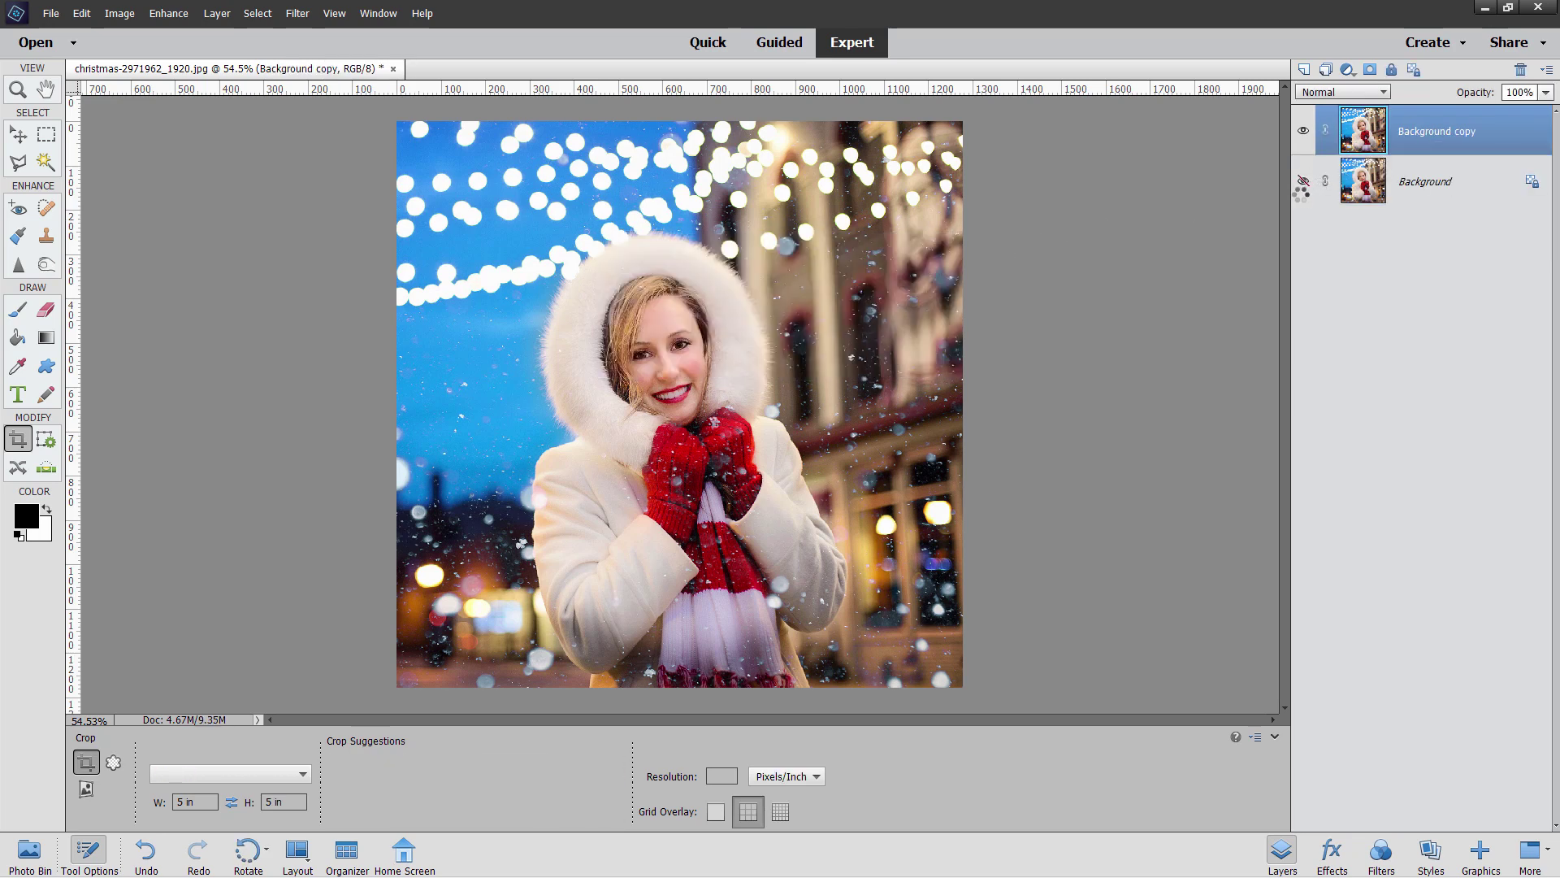
left_click(18, 136)
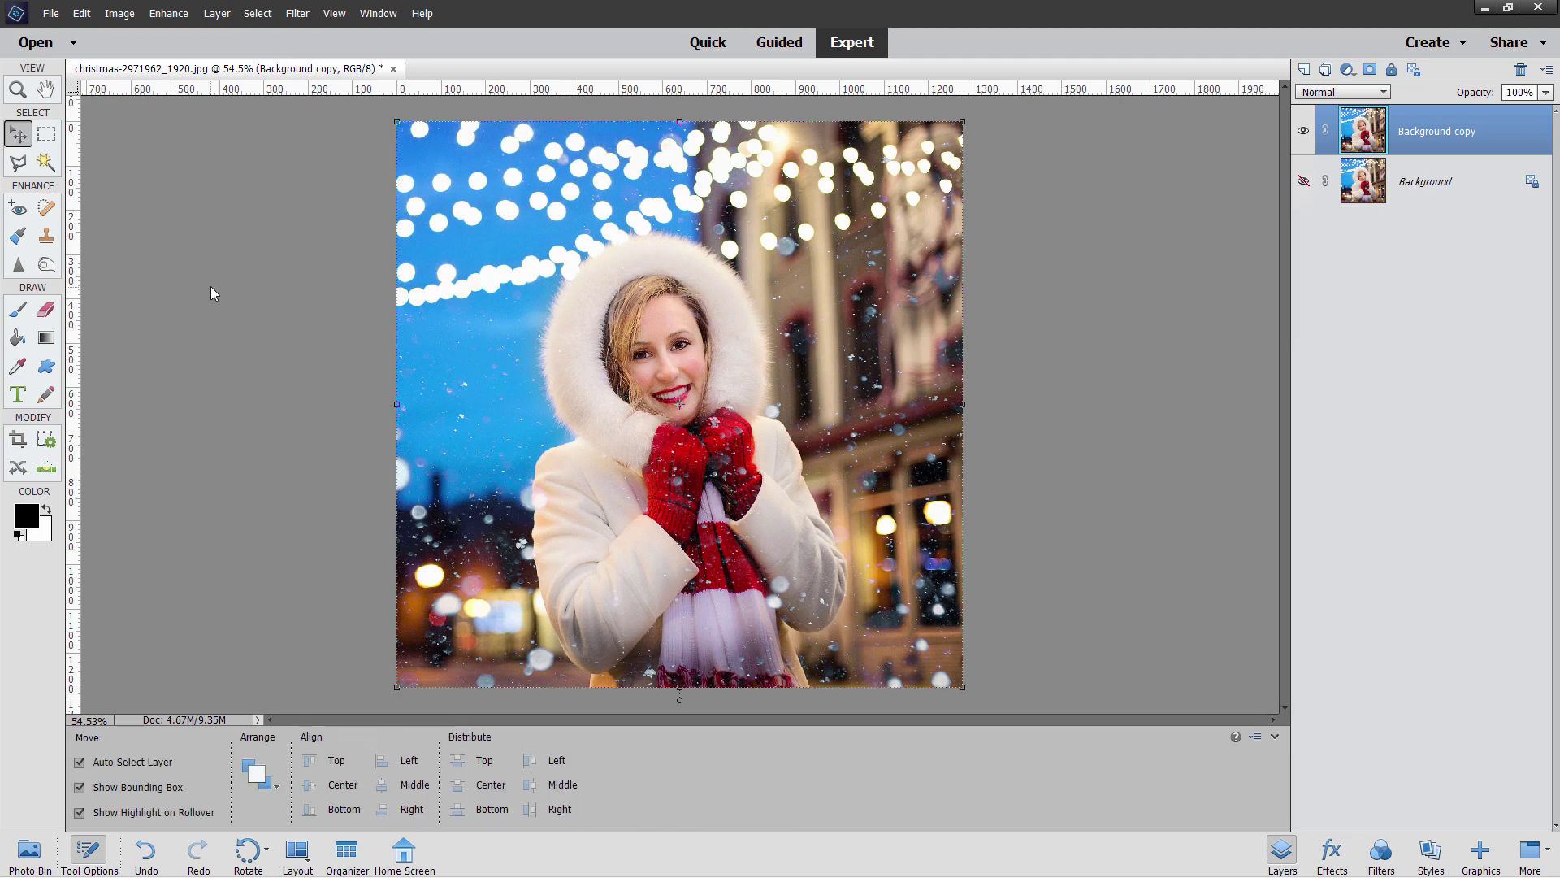
Step: Choose the Heart Card shape from the Default shape set in the Custom Shape tool
left_click(48, 367)
key("u")
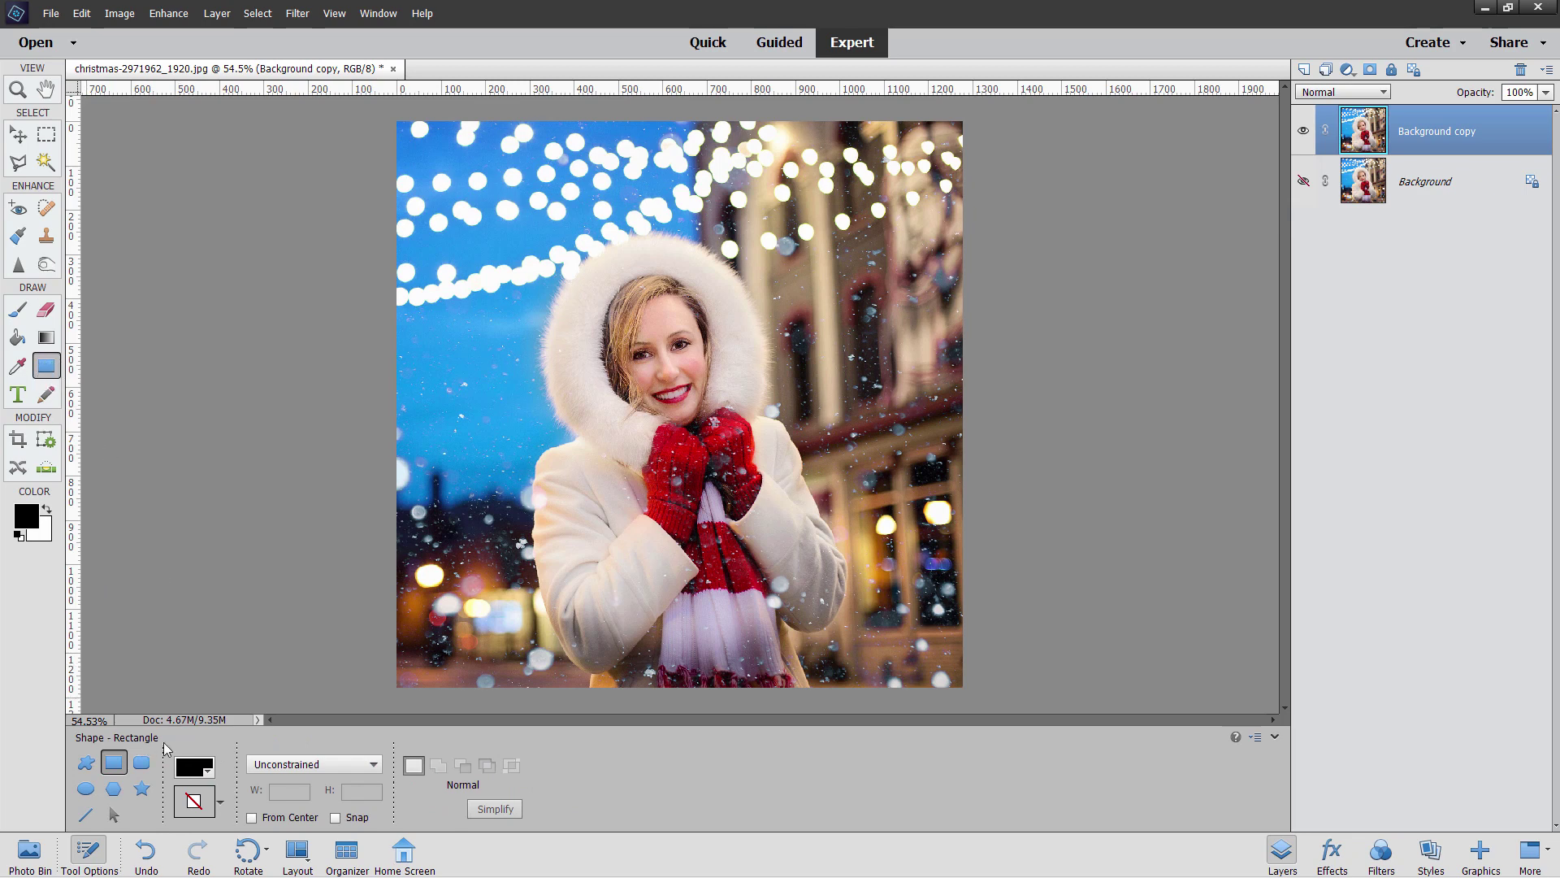
left_click(87, 766)
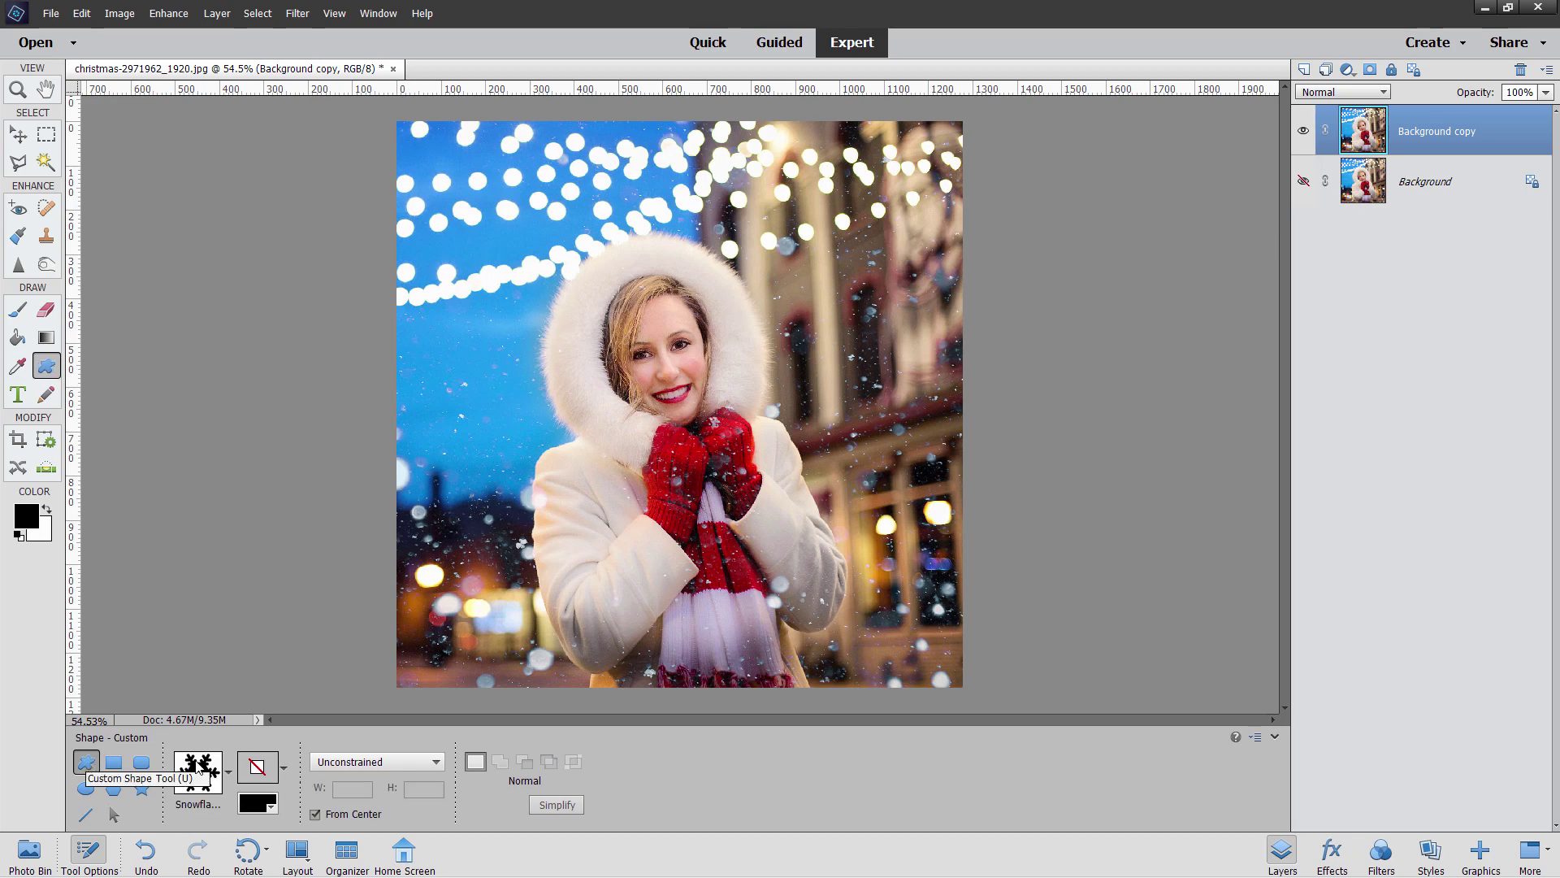
left_click(228, 770)
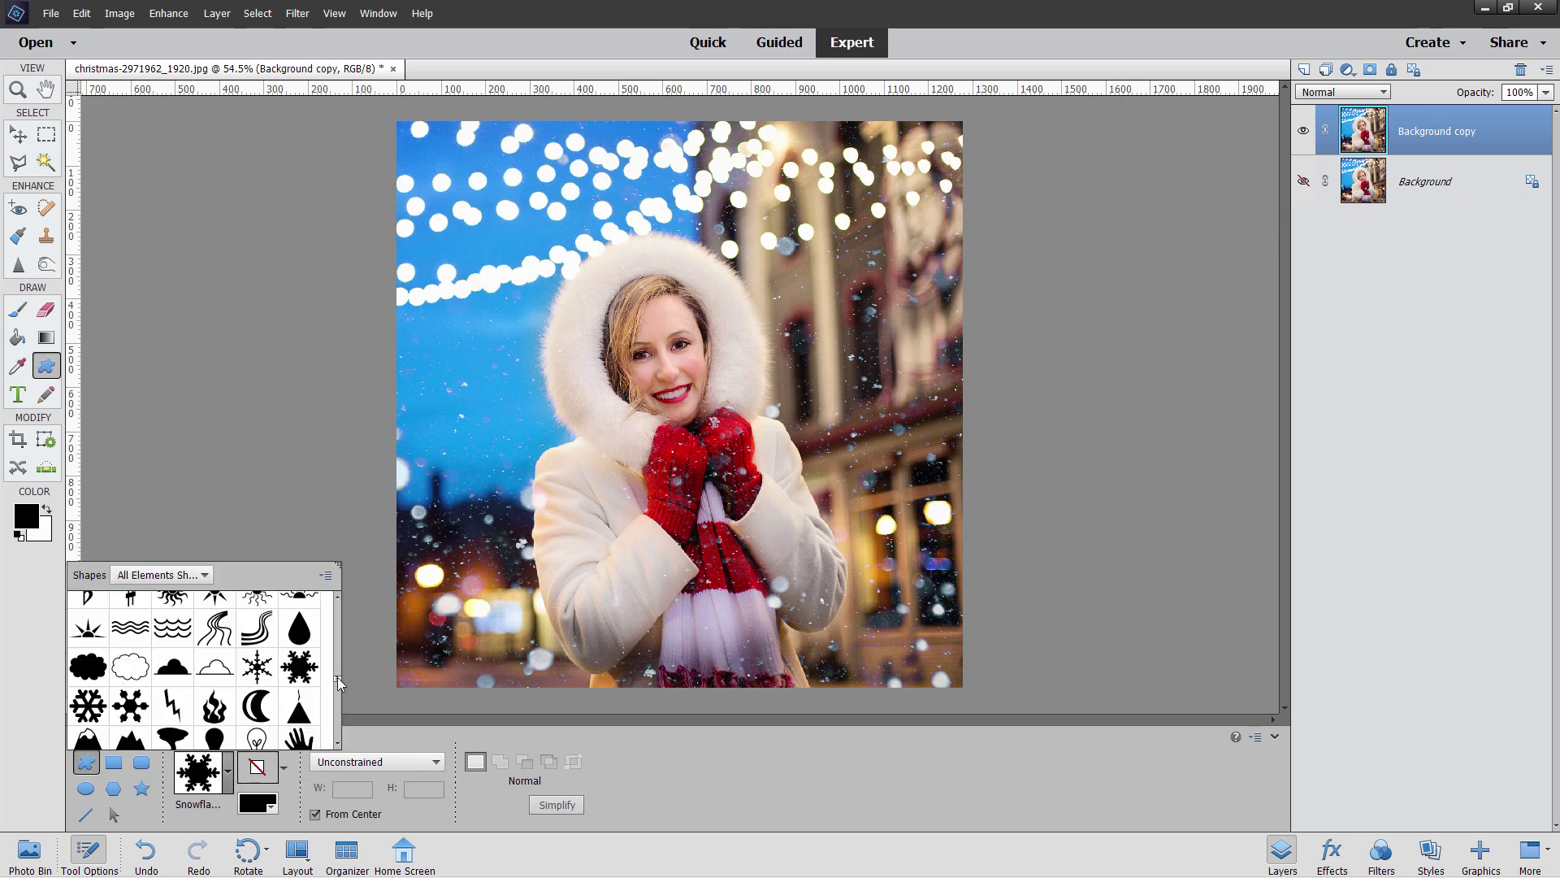
left_click_drag(339, 683, 338, 610)
left_click(181, 577)
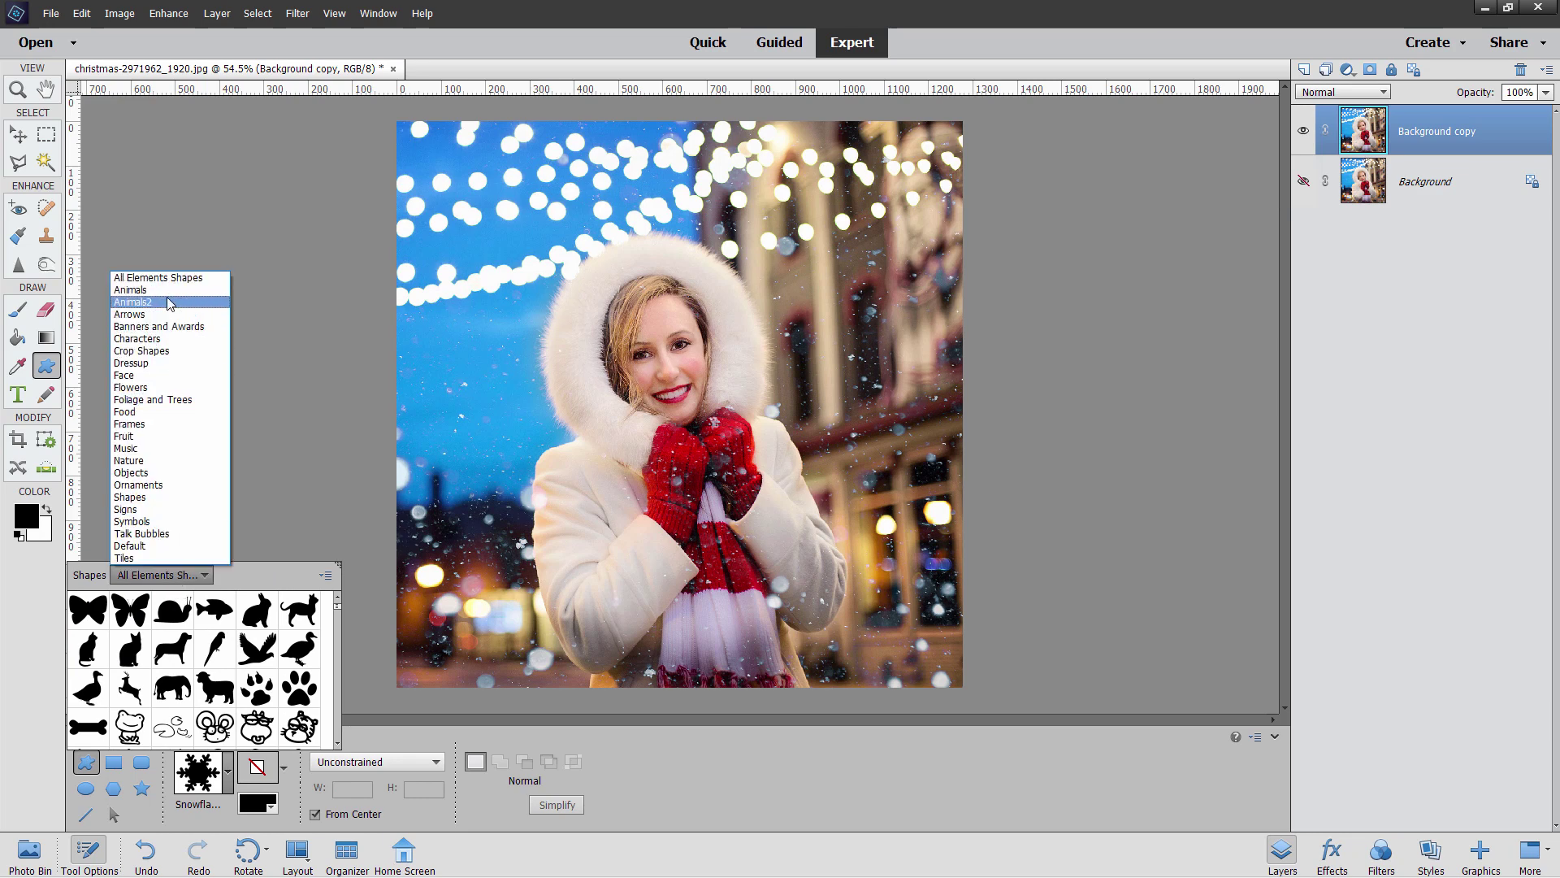
left_click(145, 546)
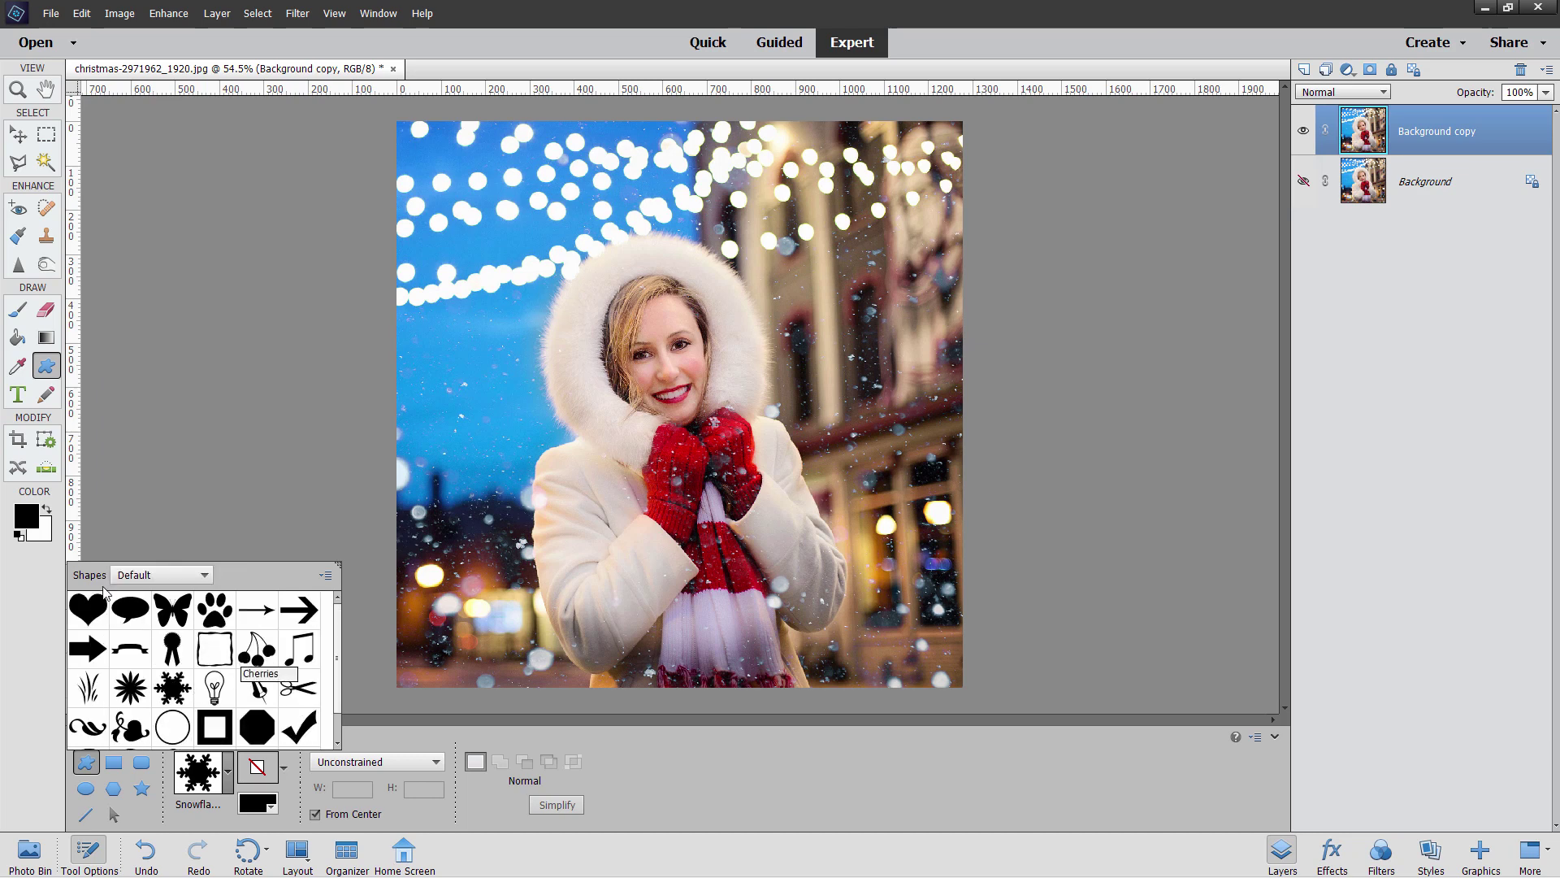
left_click(93, 612)
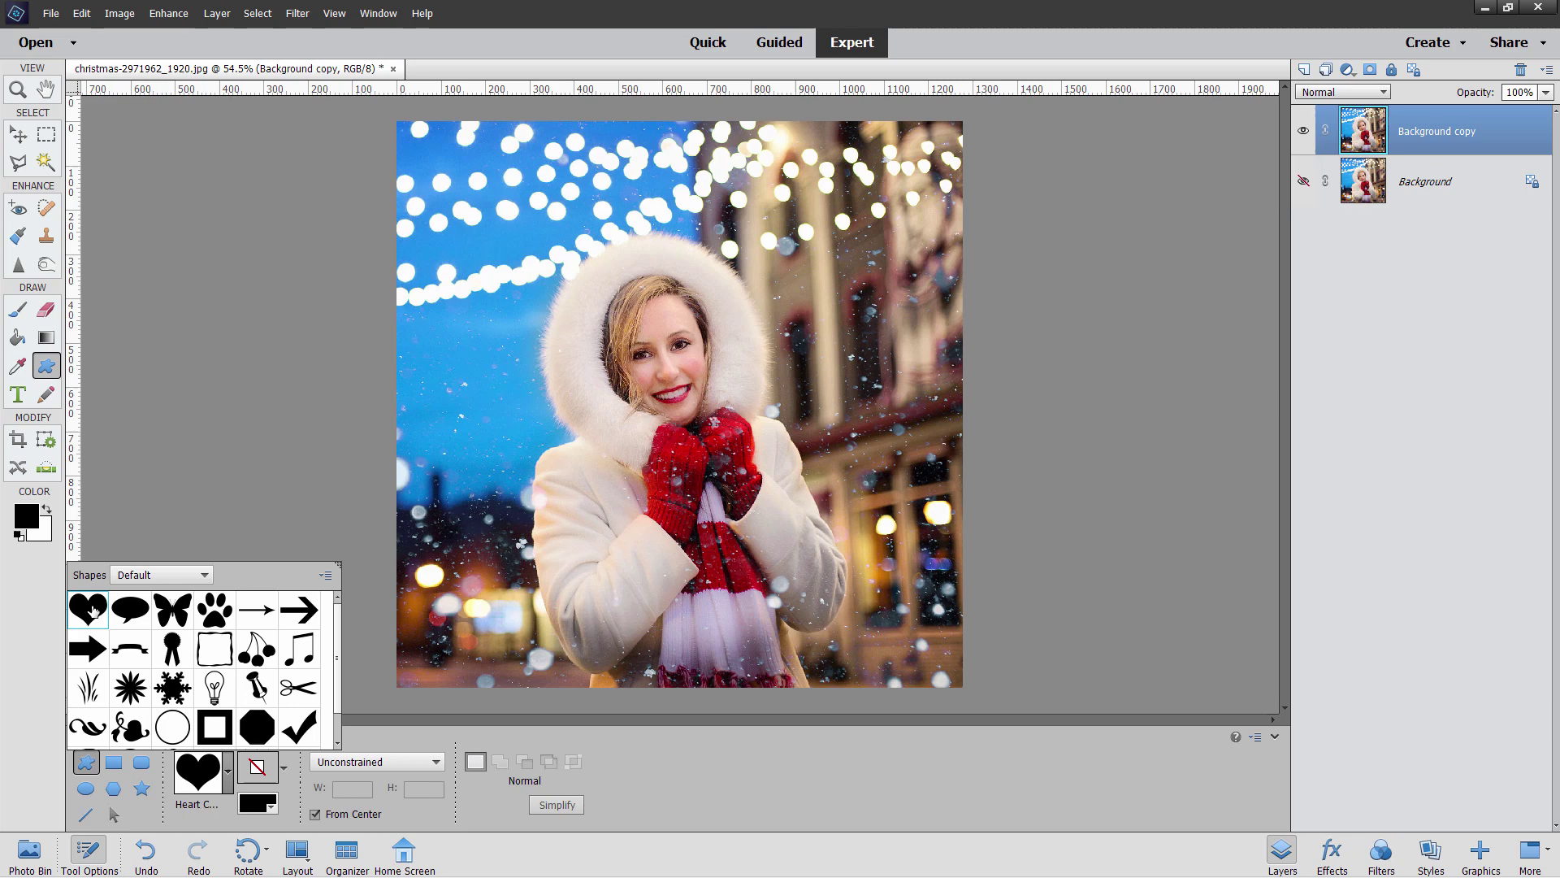
left_click(437, 802)
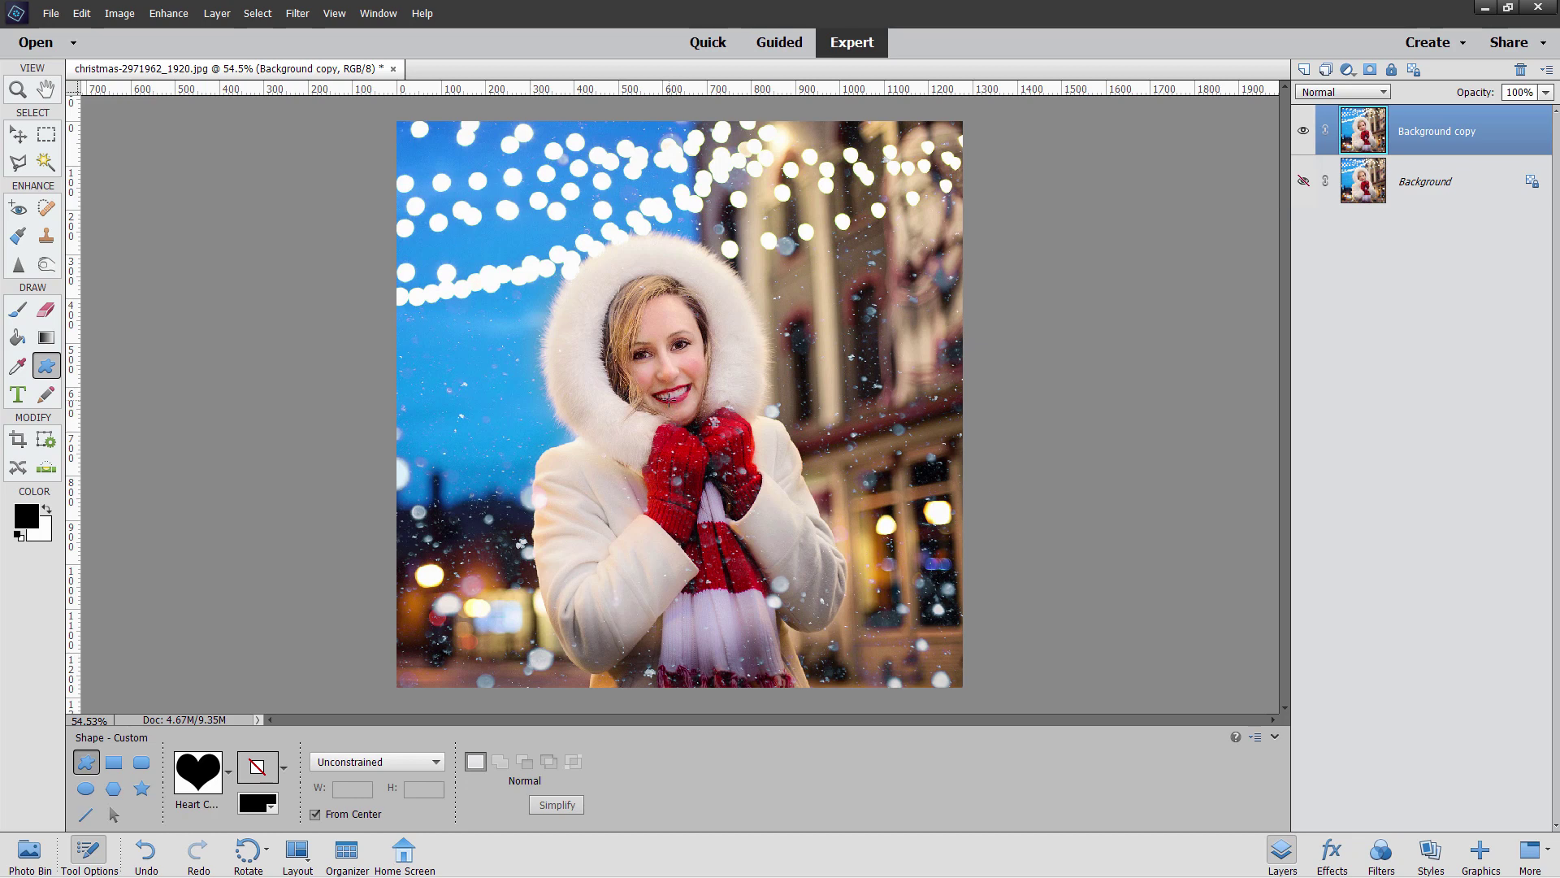
Step: Draw a large black heart on a new Shape 1 layer over the portrait and nudge it into place
left_click_drag(669, 400, 925, 671)
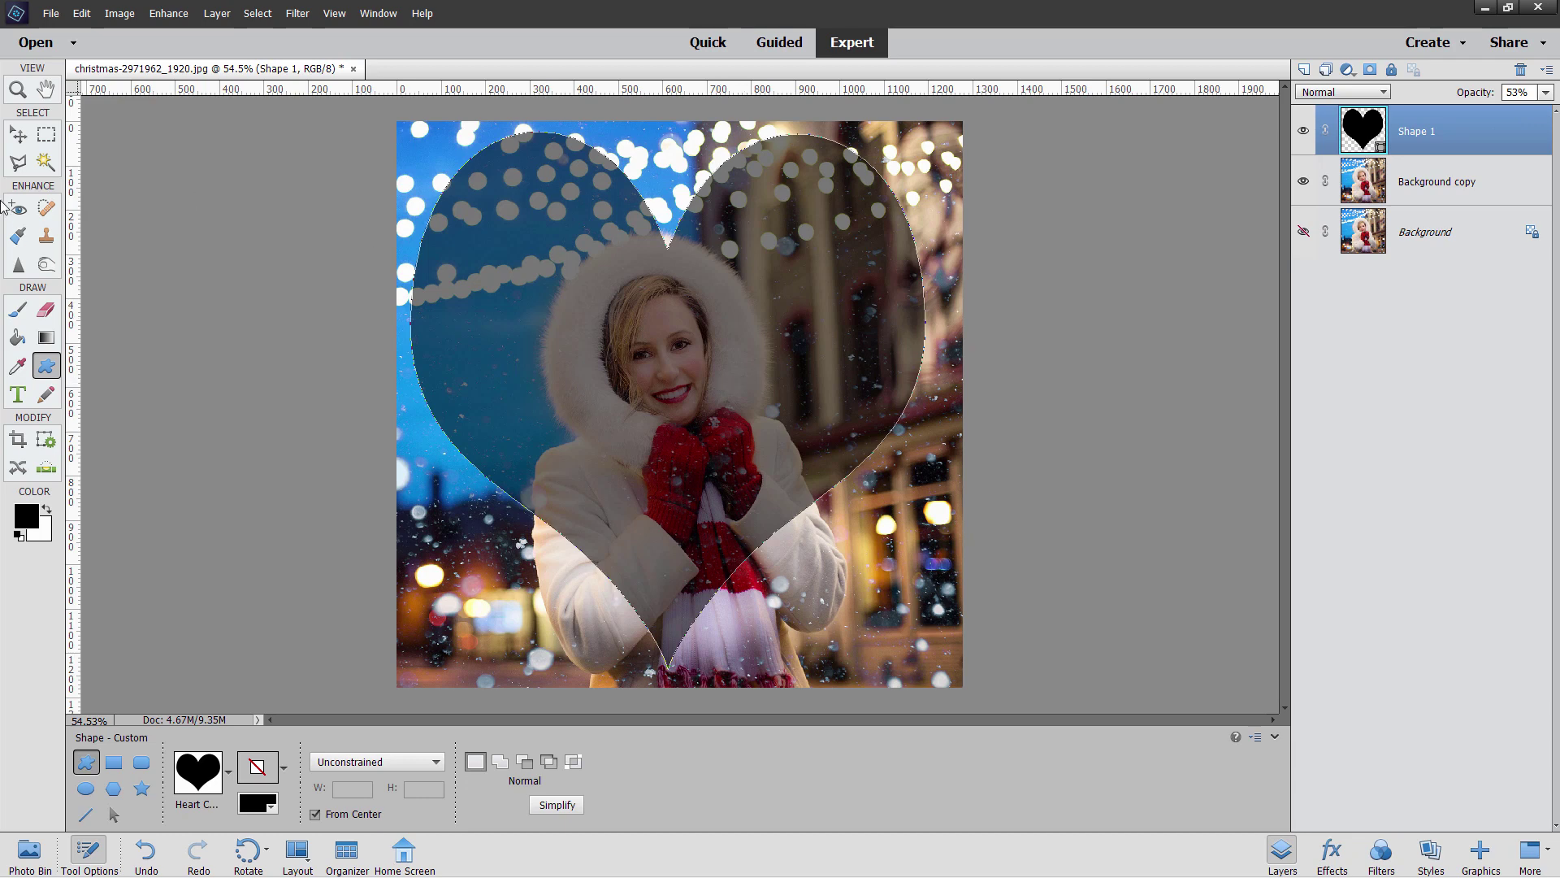
left_click(25, 140)
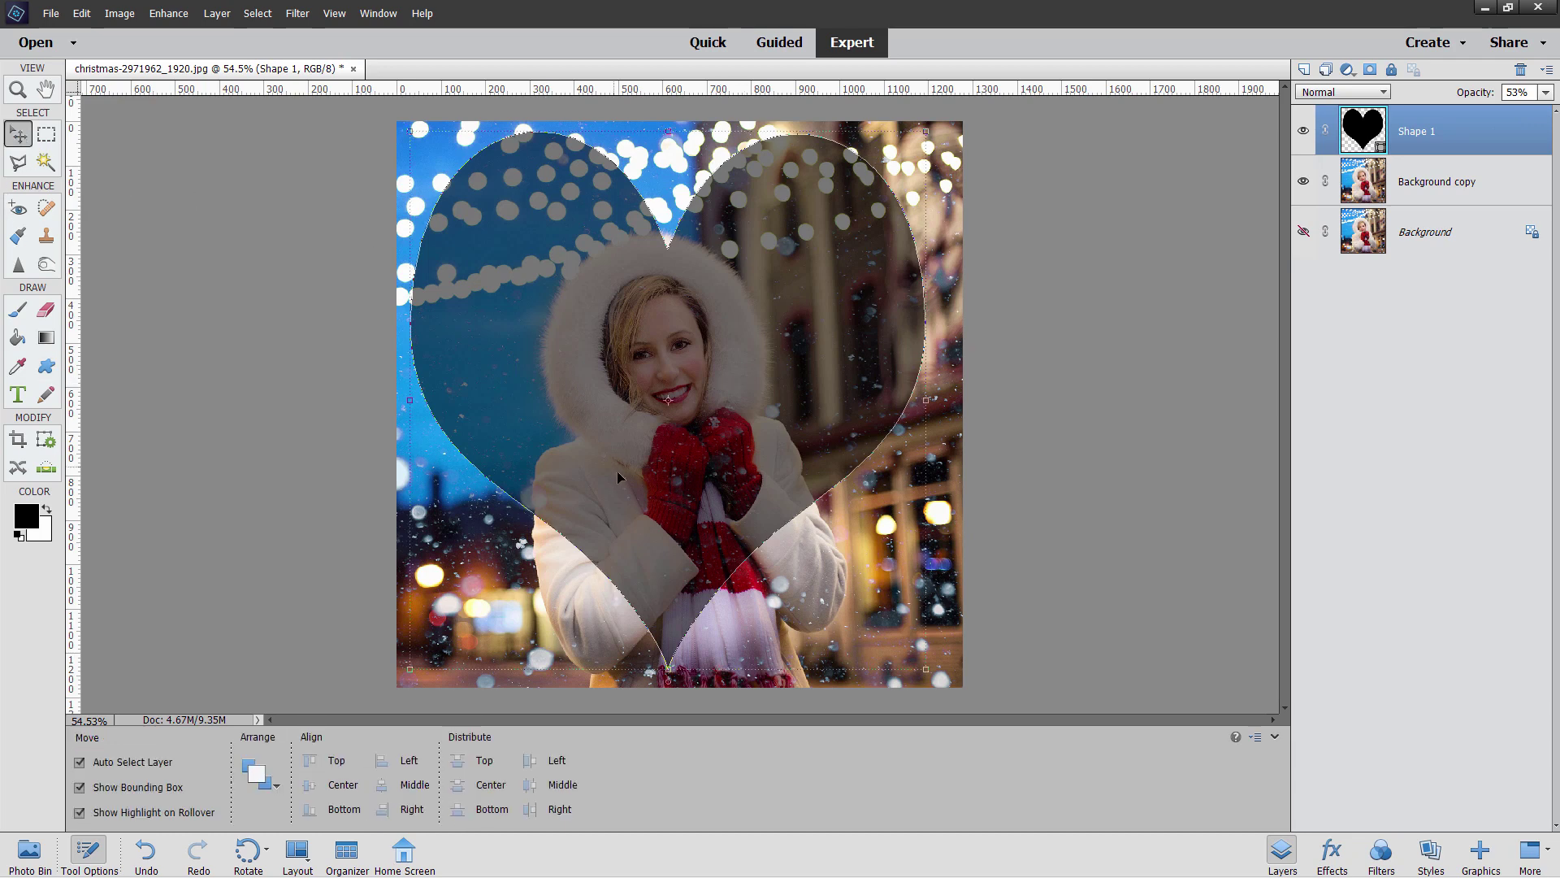
left_click_drag(617, 471, 624, 480)
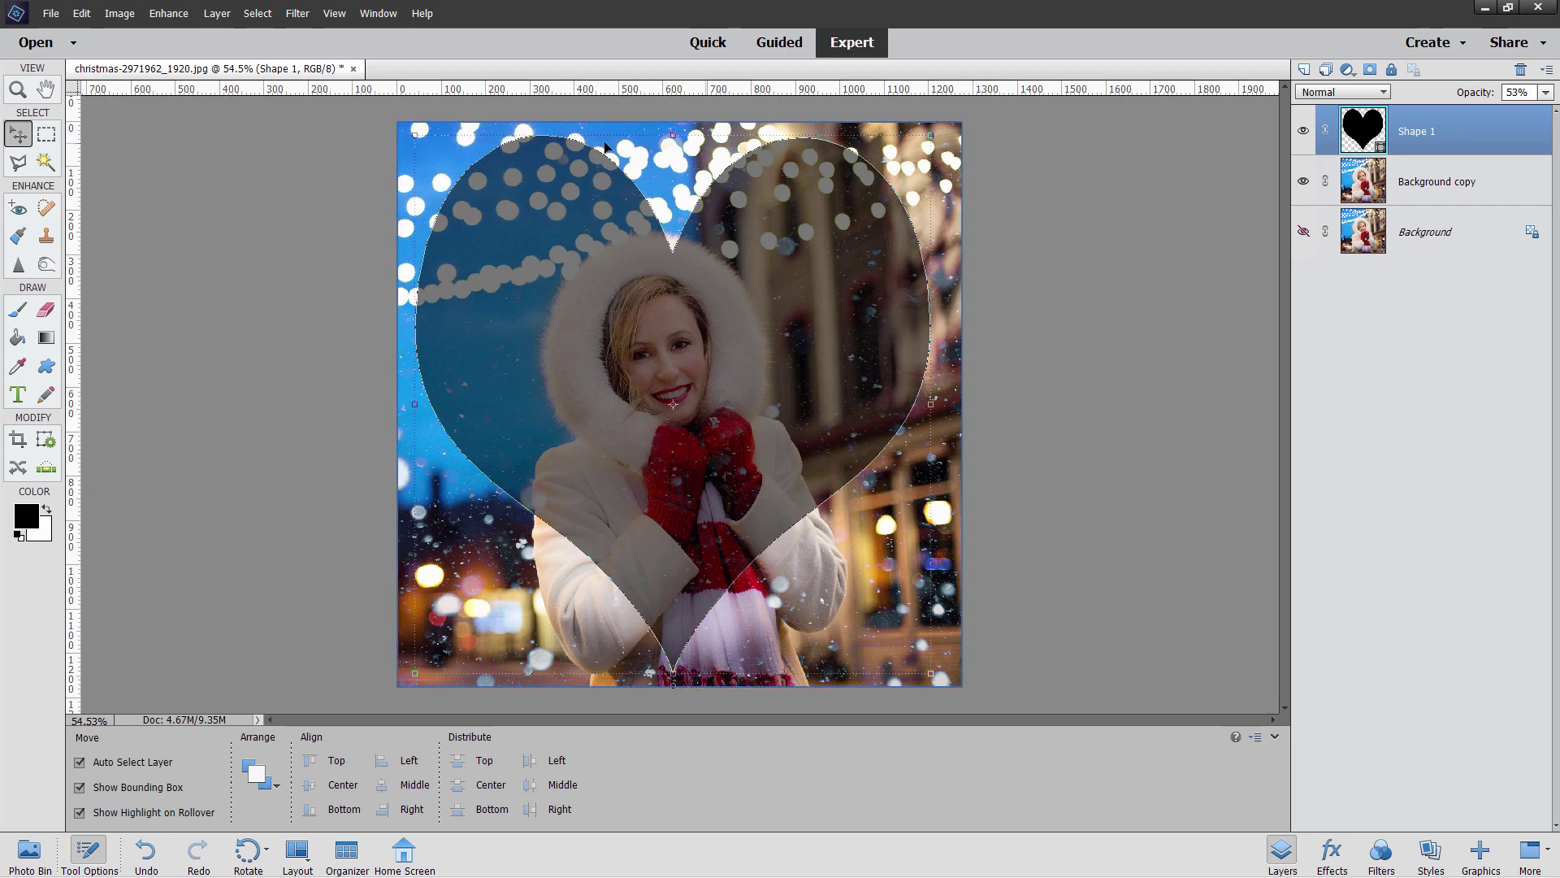
left_click(1304, 181)
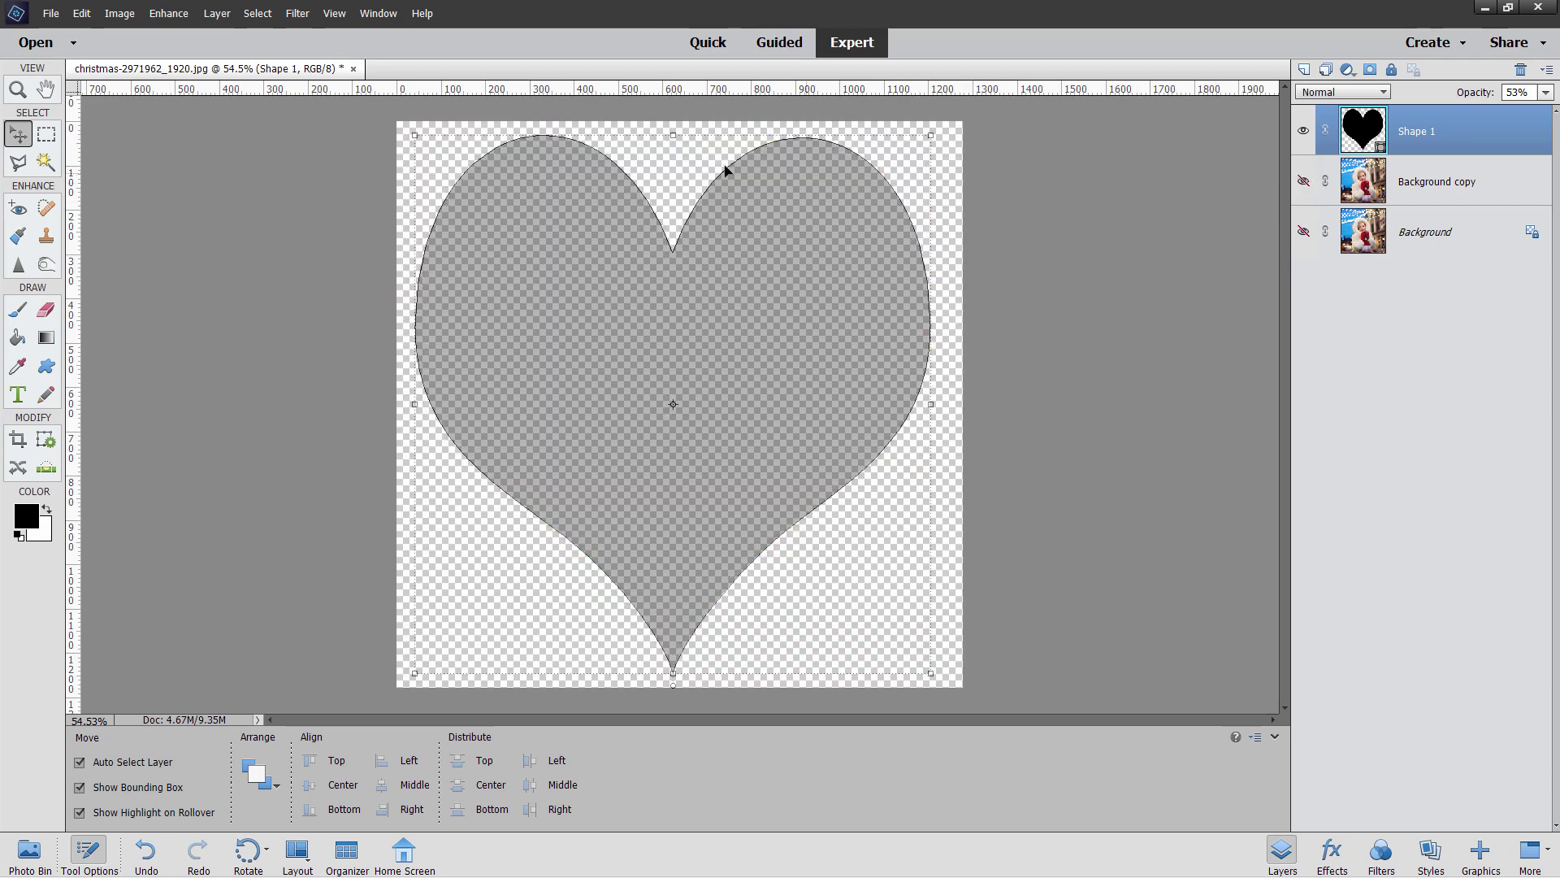
left_click(1305, 182)
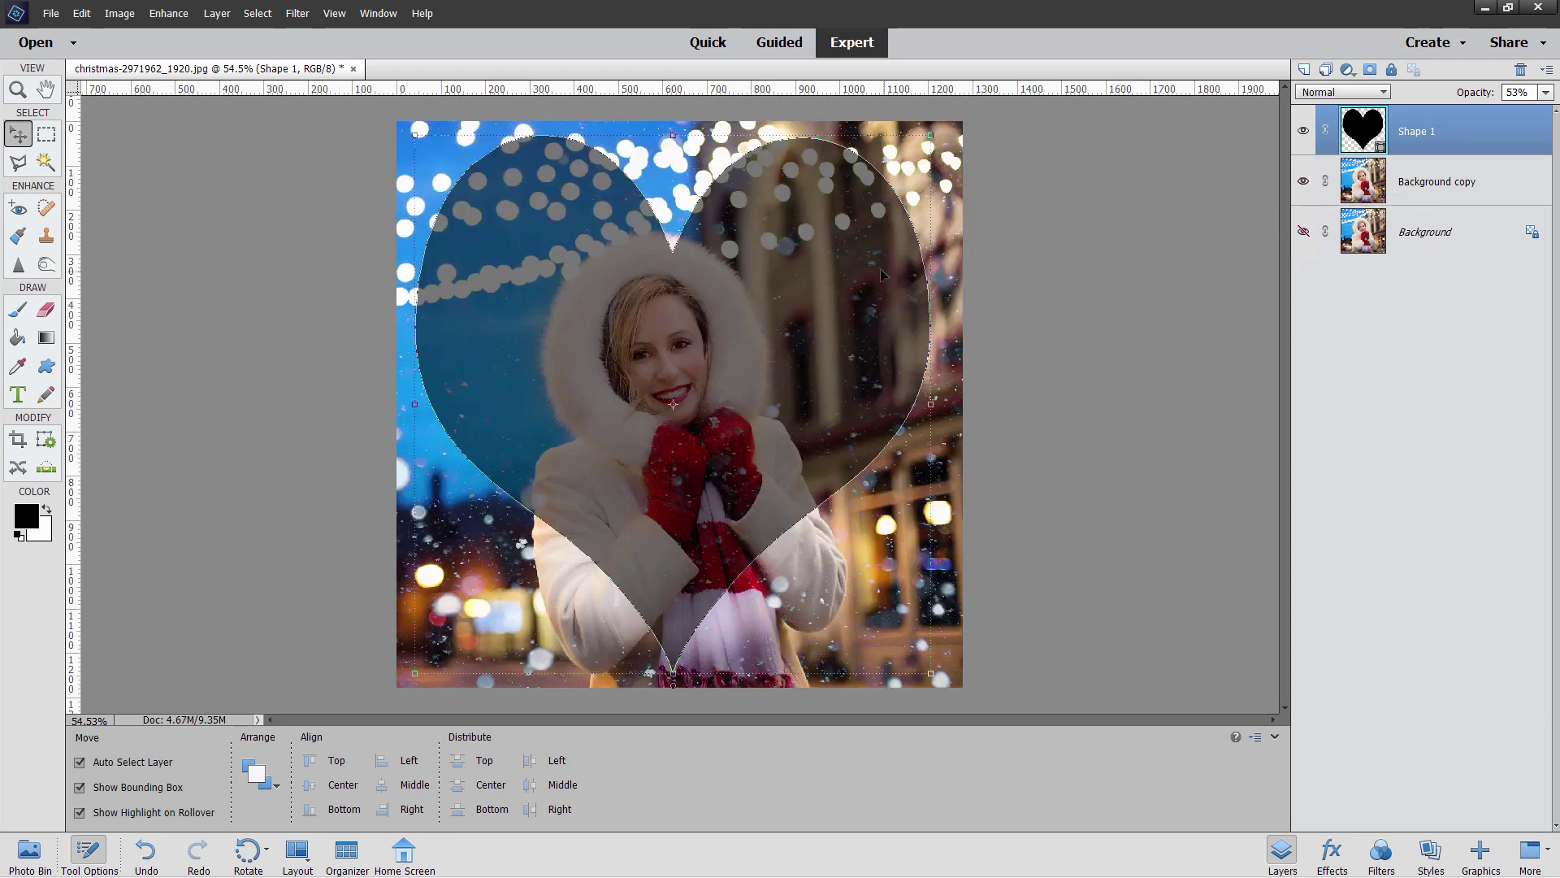
left_click(1496, 227)
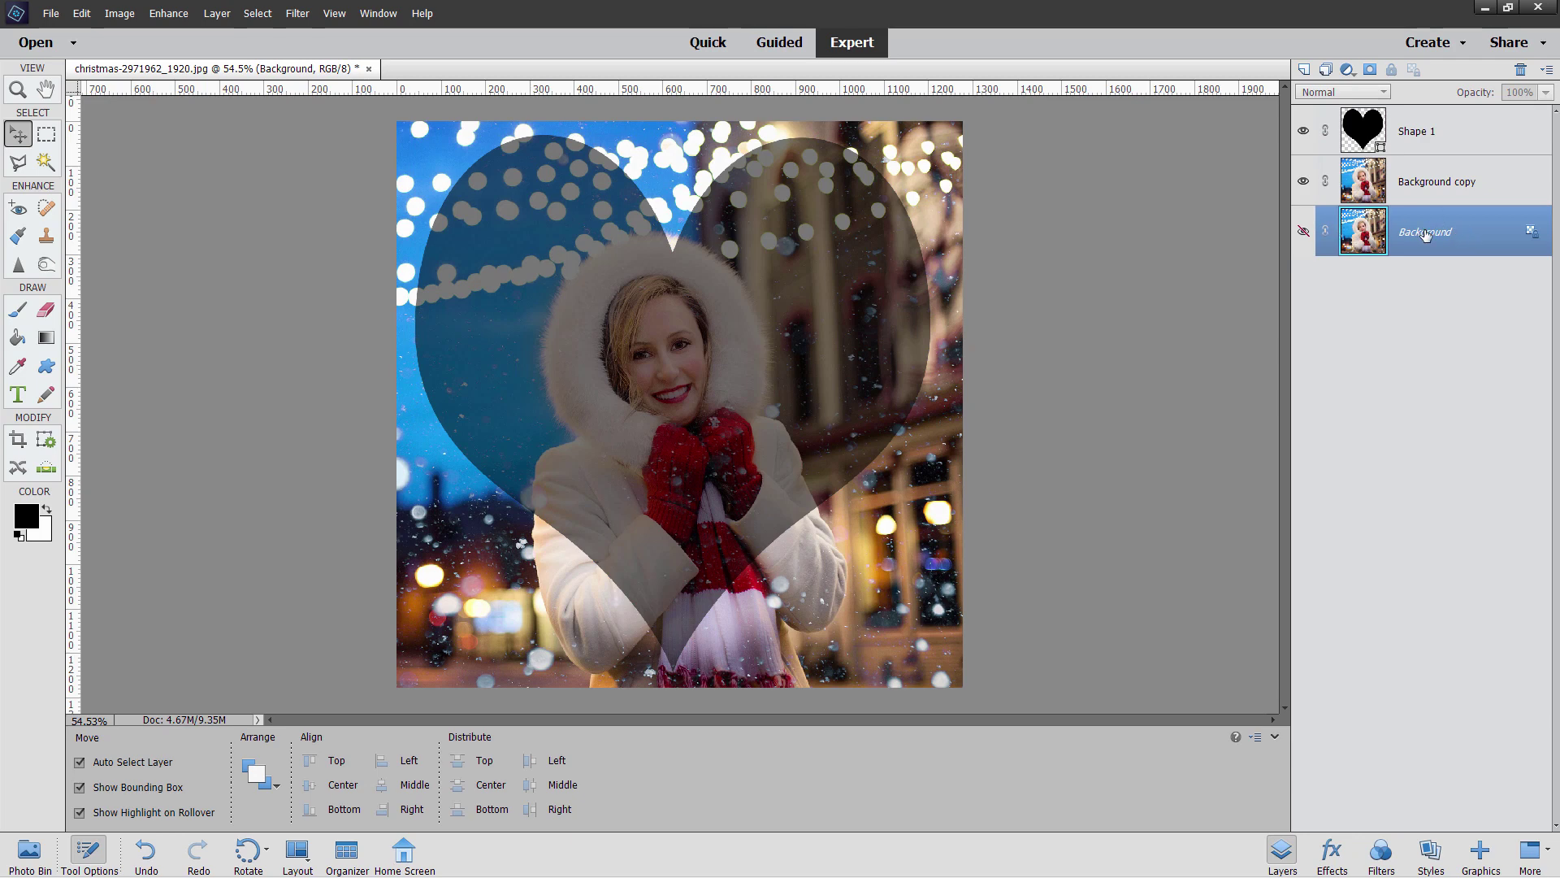
Step: Add a new Layer 1 filled with white and hide Background copy to reveal it
left_click(1304, 70)
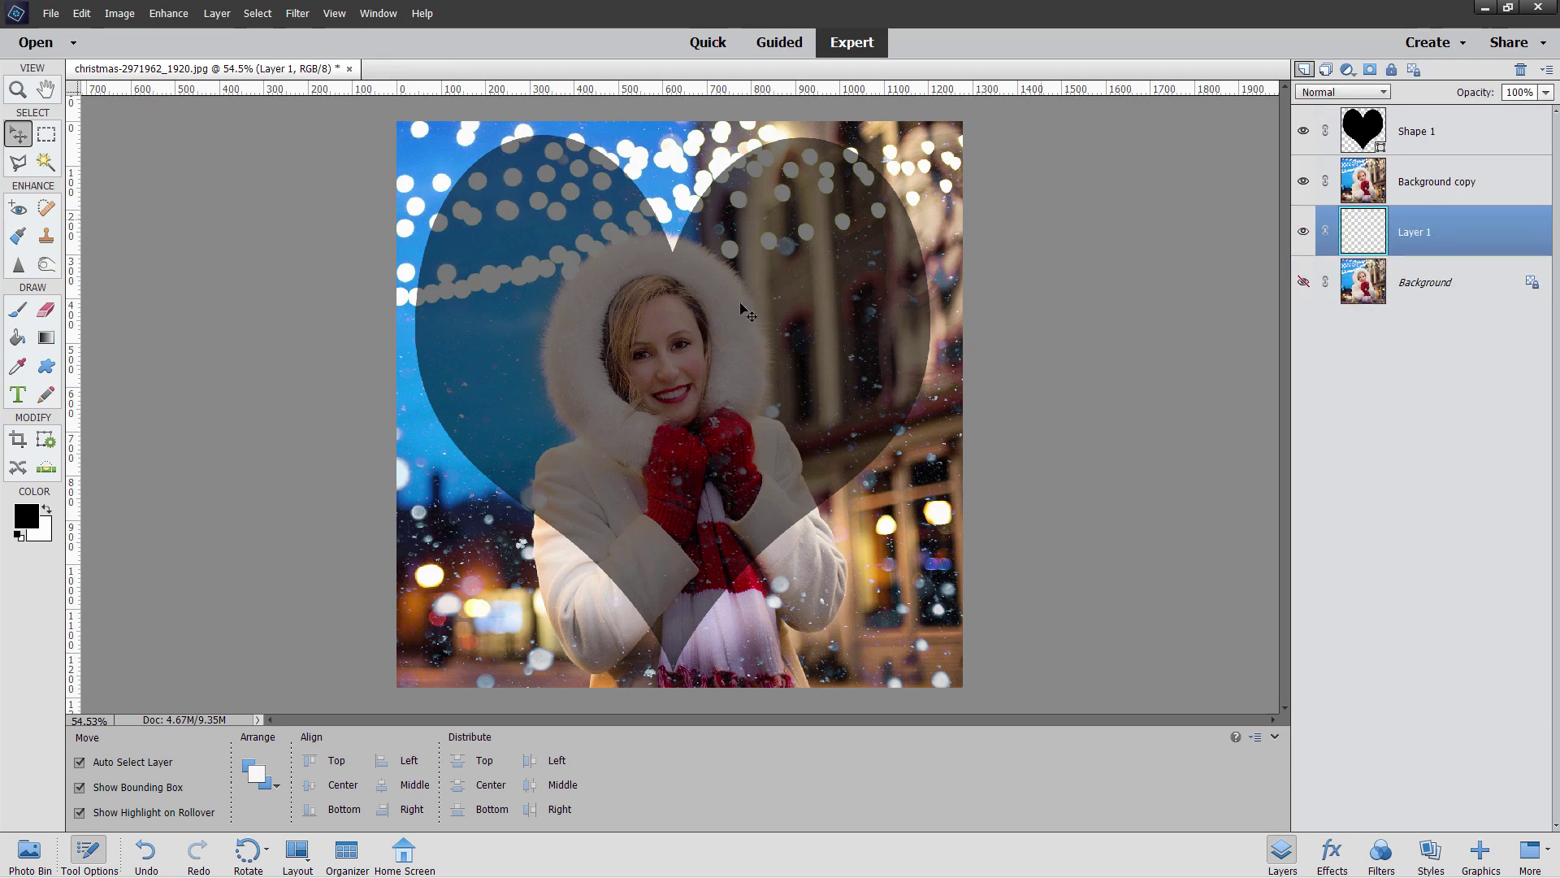
left_click(49, 511)
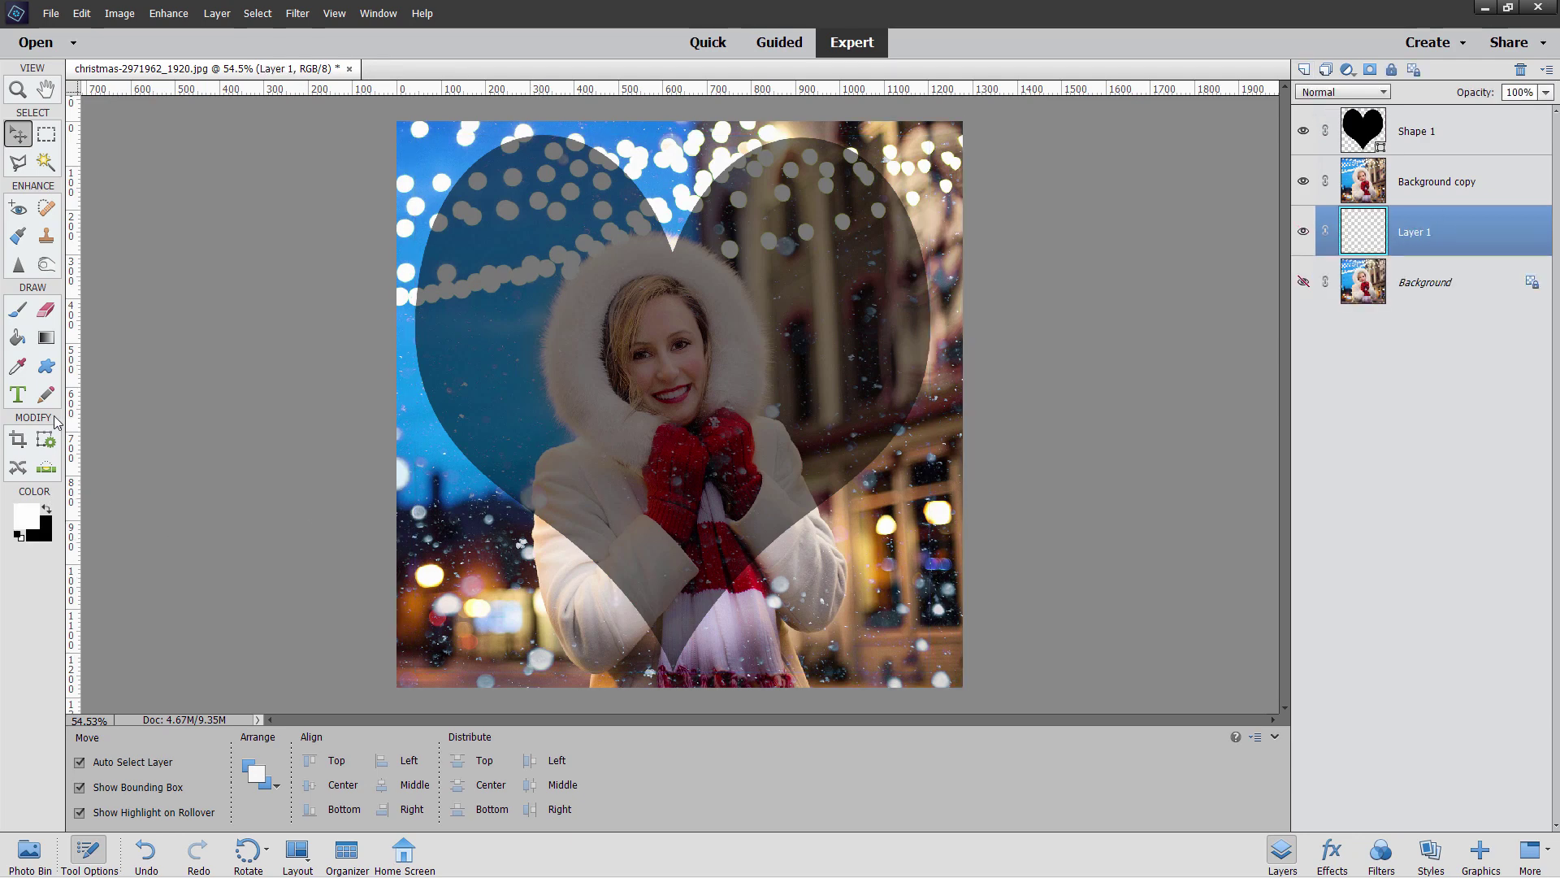
left_click(18, 336)
left_click(421, 603)
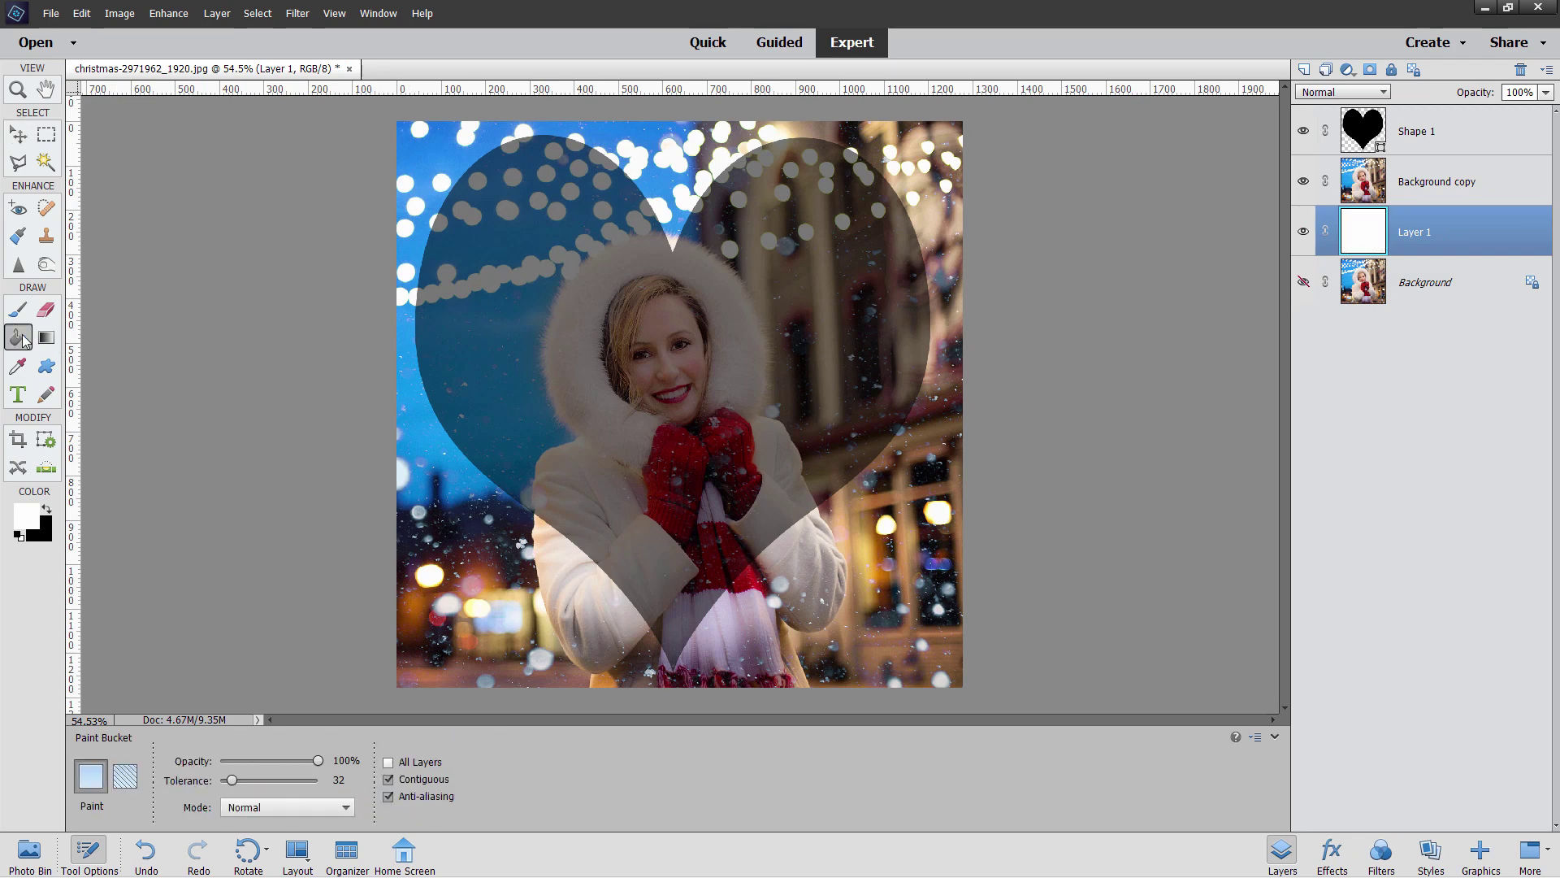
left_click(18, 134)
left_click(1303, 181)
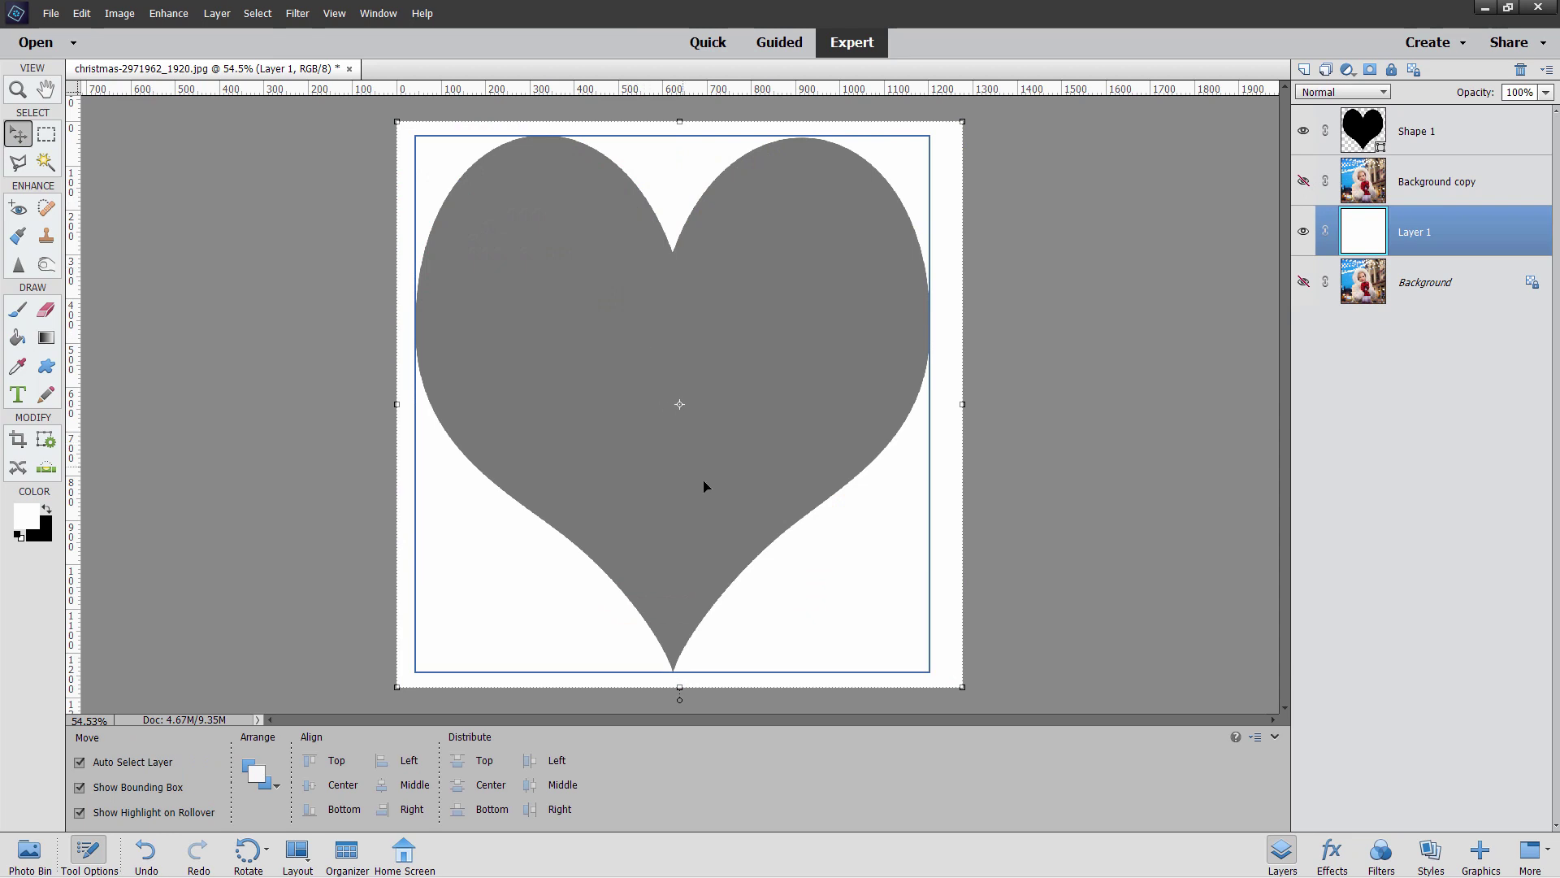
Step: Squash the heart to 88% height, move it up slightly, and show the photo copy again
left_click(793, 434)
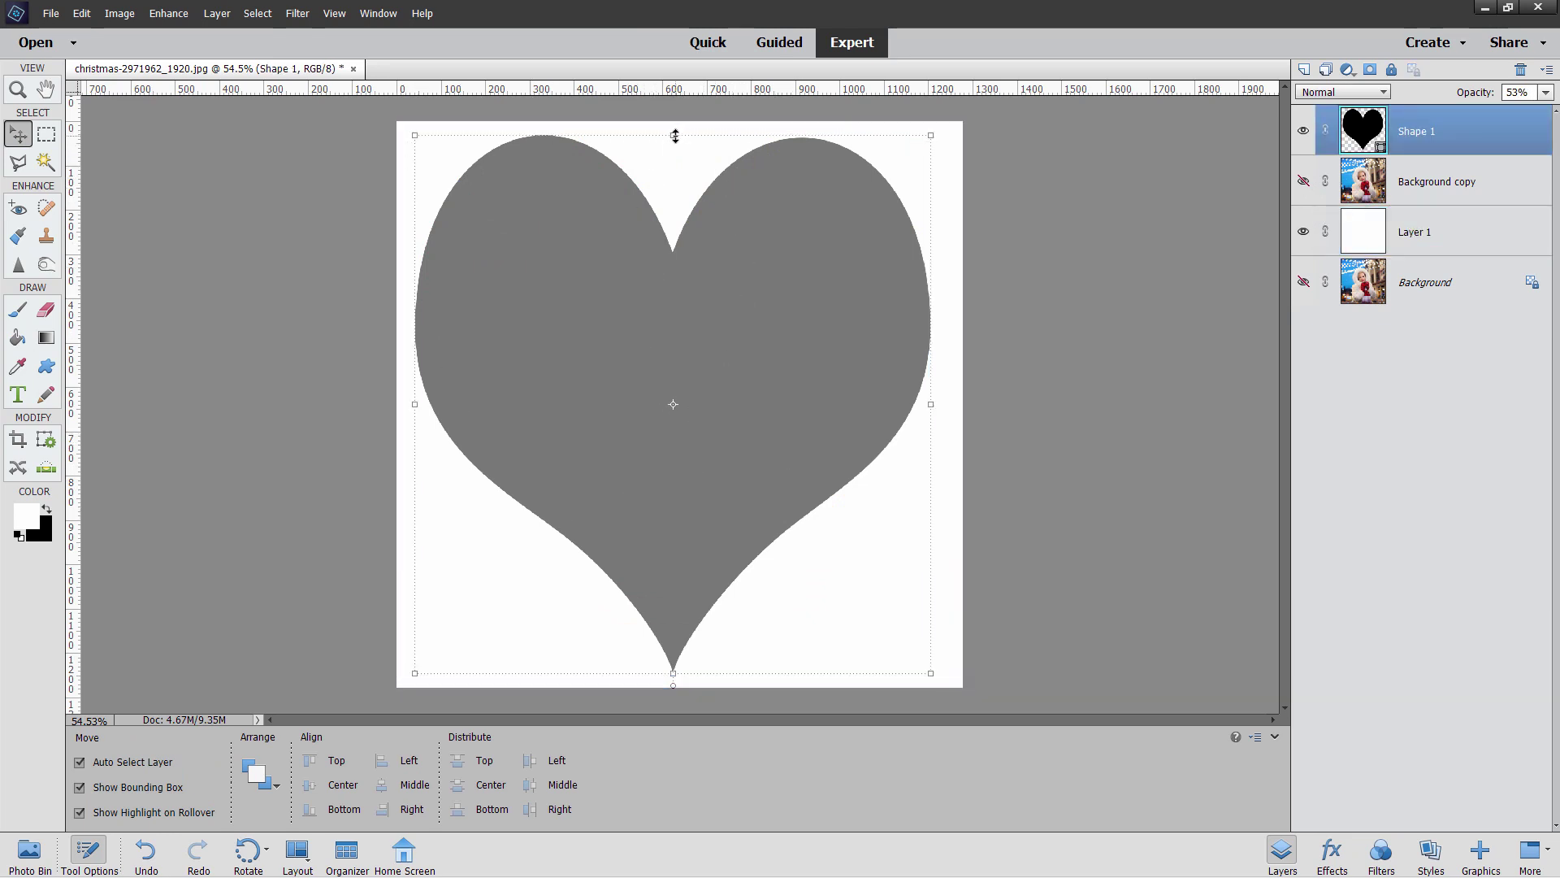
left_click_drag(673, 135, 673, 197)
left_click_drag(752, 312, 751, 282)
left_click(861, 669)
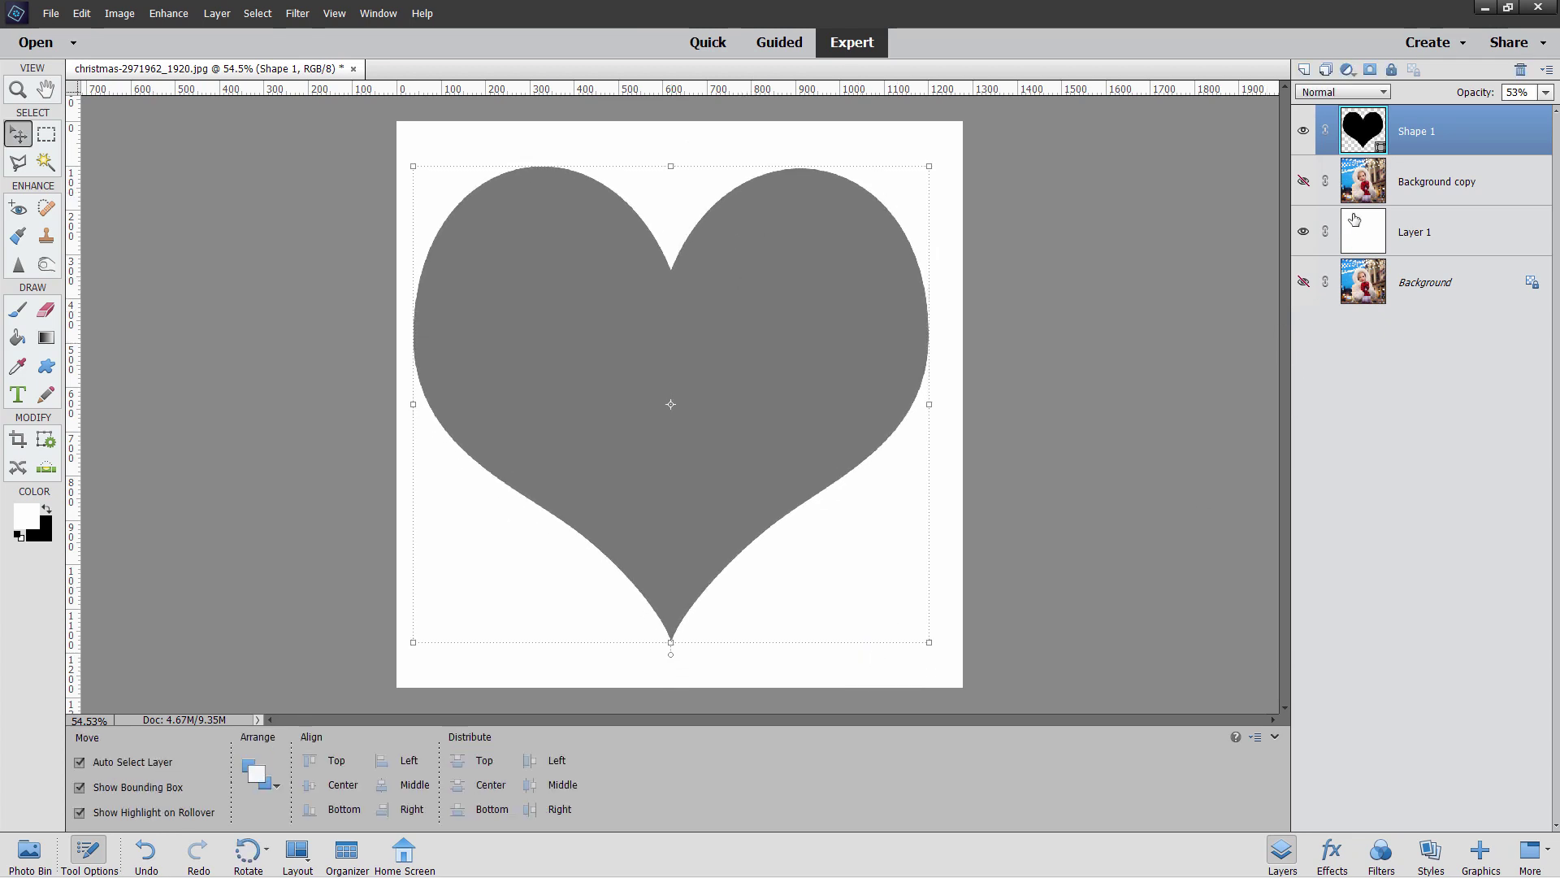
left_click(1303, 191)
mouse_move(787, 414)
left_mouse_down()
mouse_move(776, 390)
mouse_move(786, 412)
left_mouse_up()
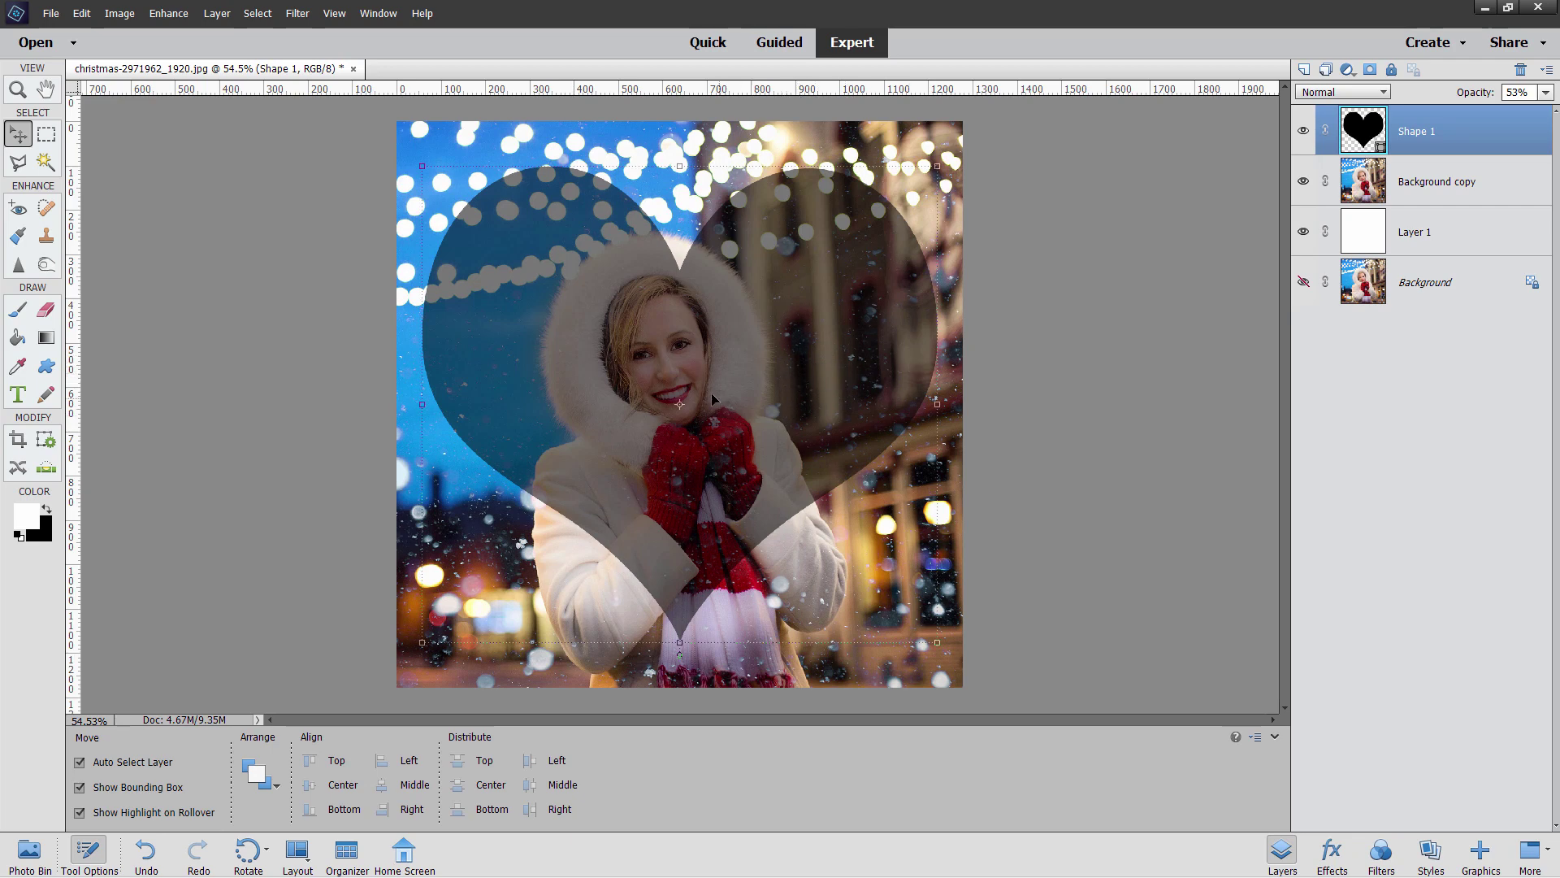
Step: Move Background copy above Shape 1 and clip the portrait inside the heart
left_click(1505, 180)
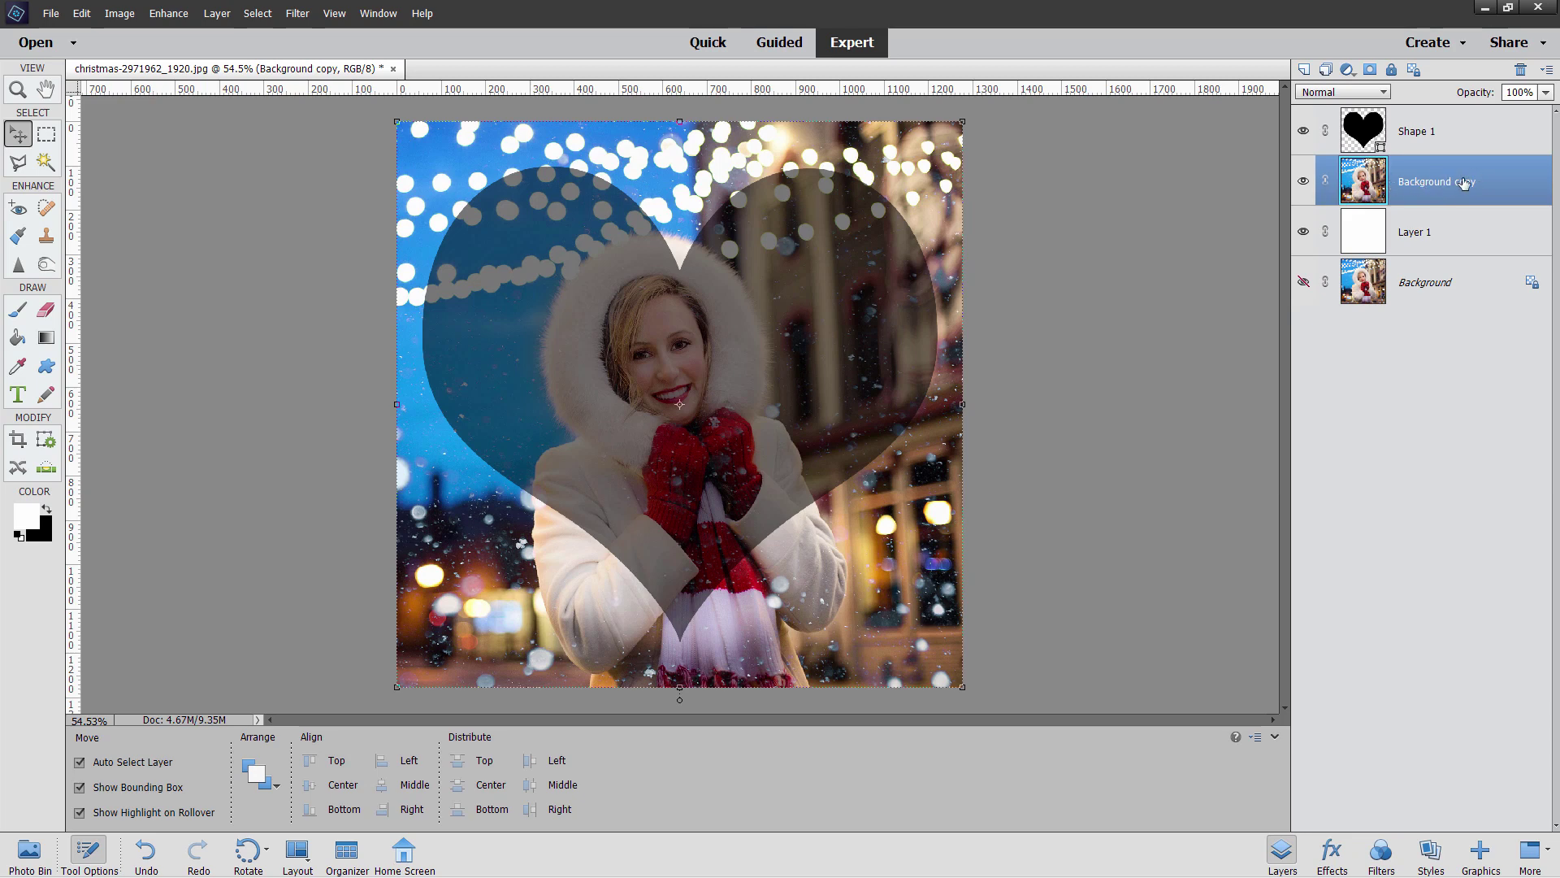
left_click_drag(1486, 186, 1484, 122)
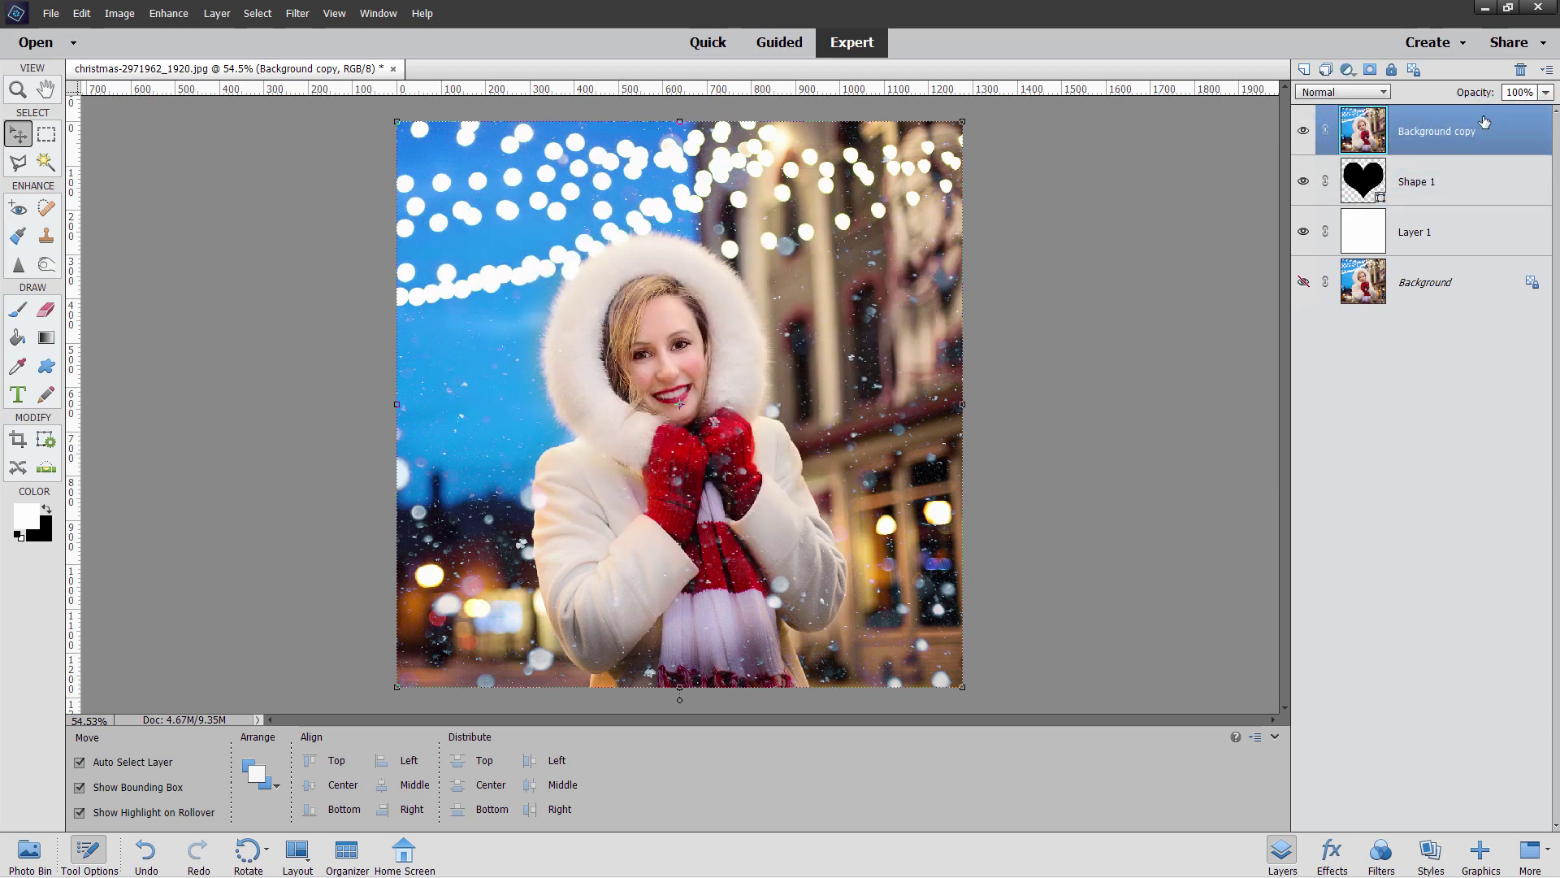
right_click(1431, 135)
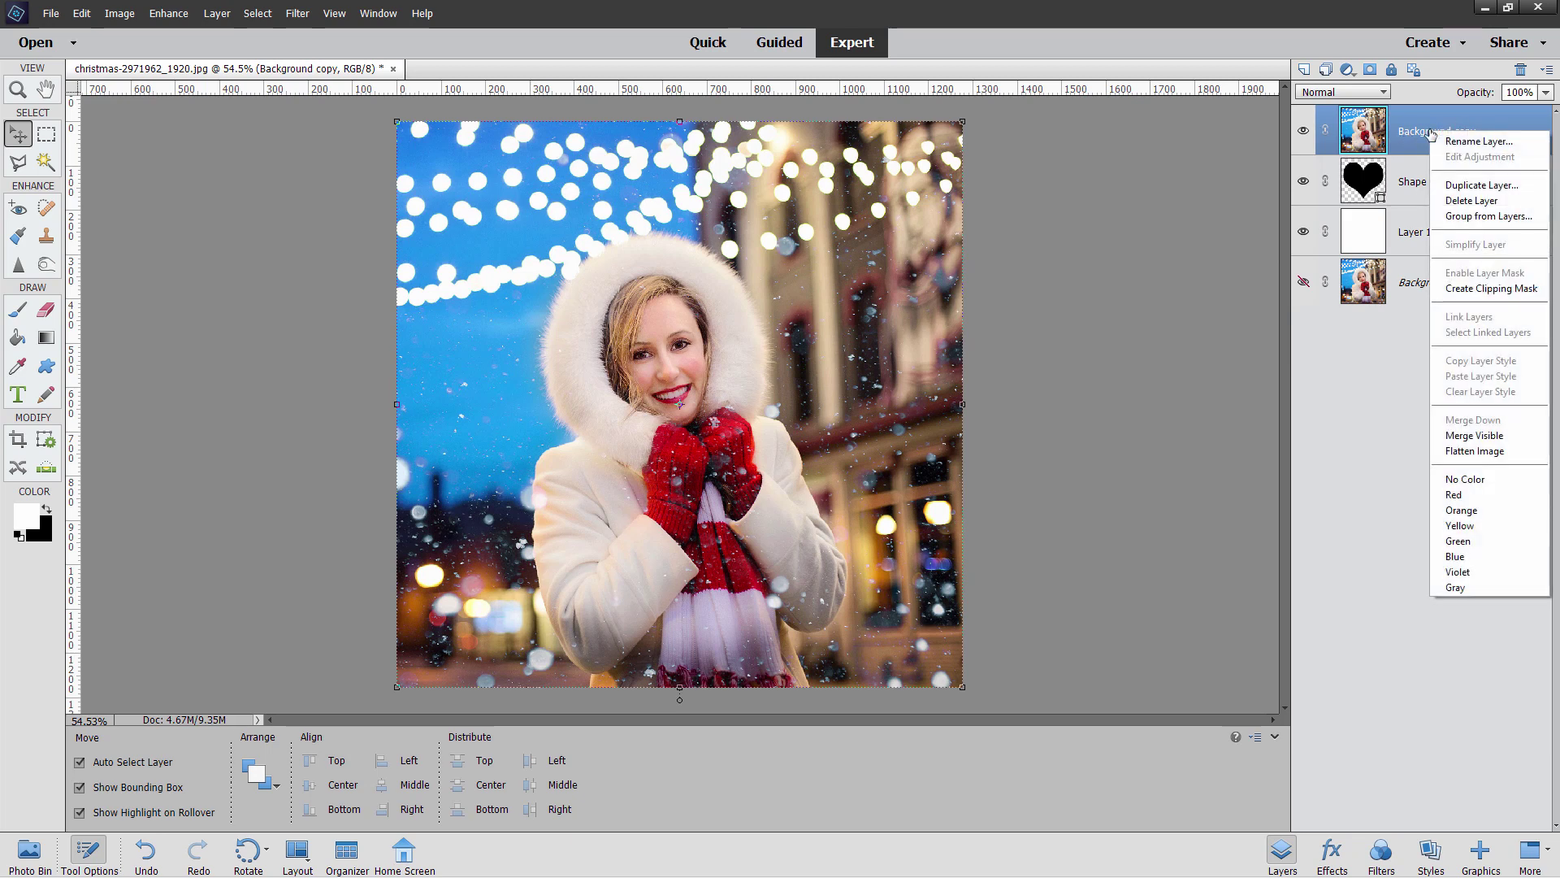
left_click(1456, 287)
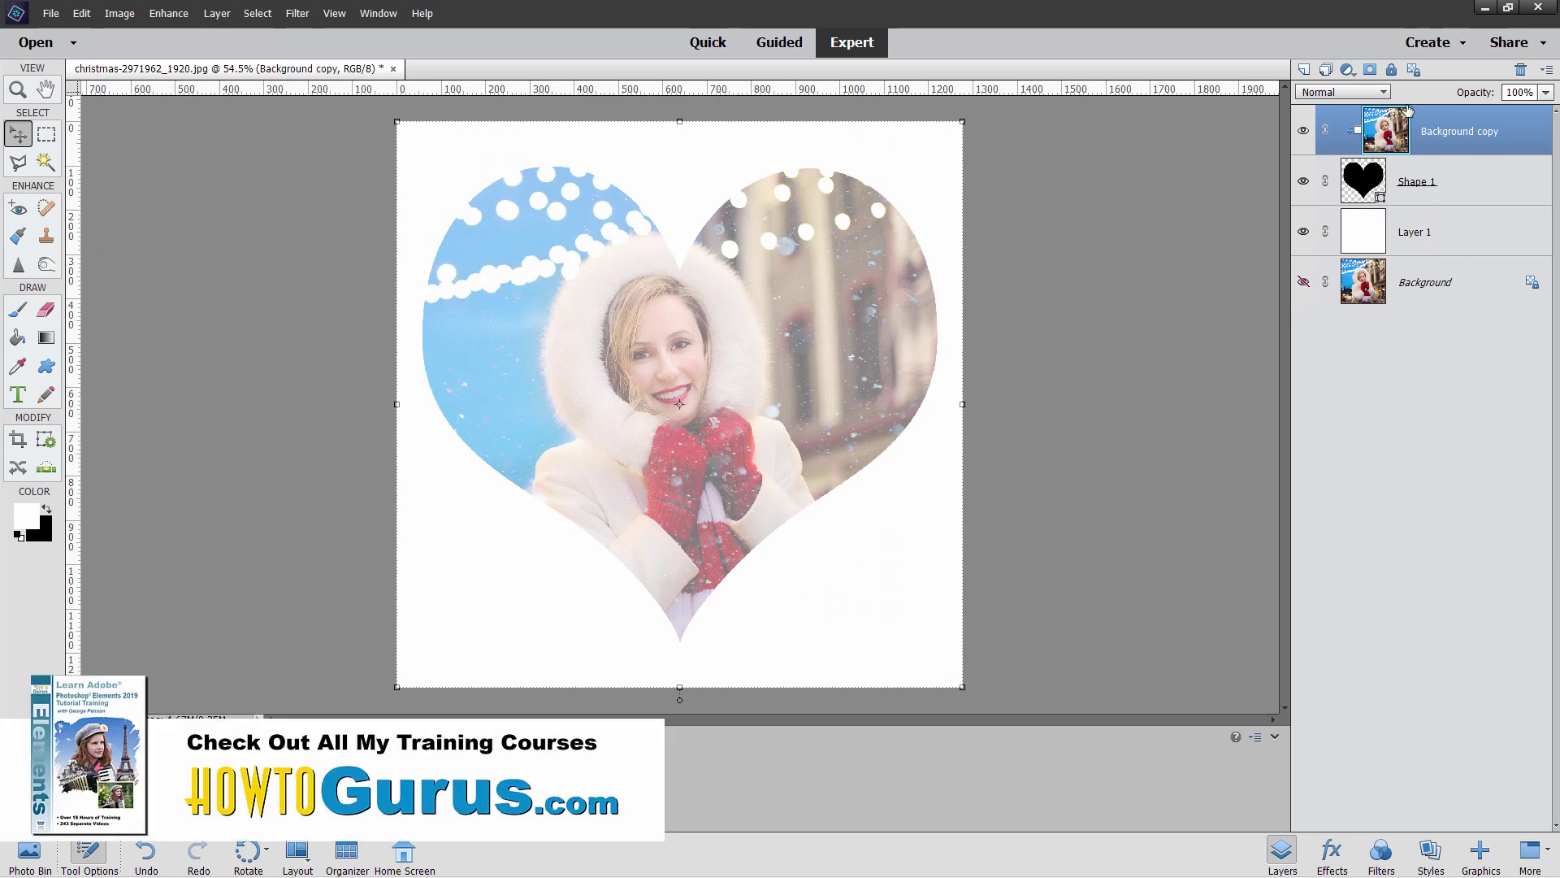
Step: Set the heart layer's opacity to 100% and shift the portrait within it to reframe her
left_click(1496, 181)
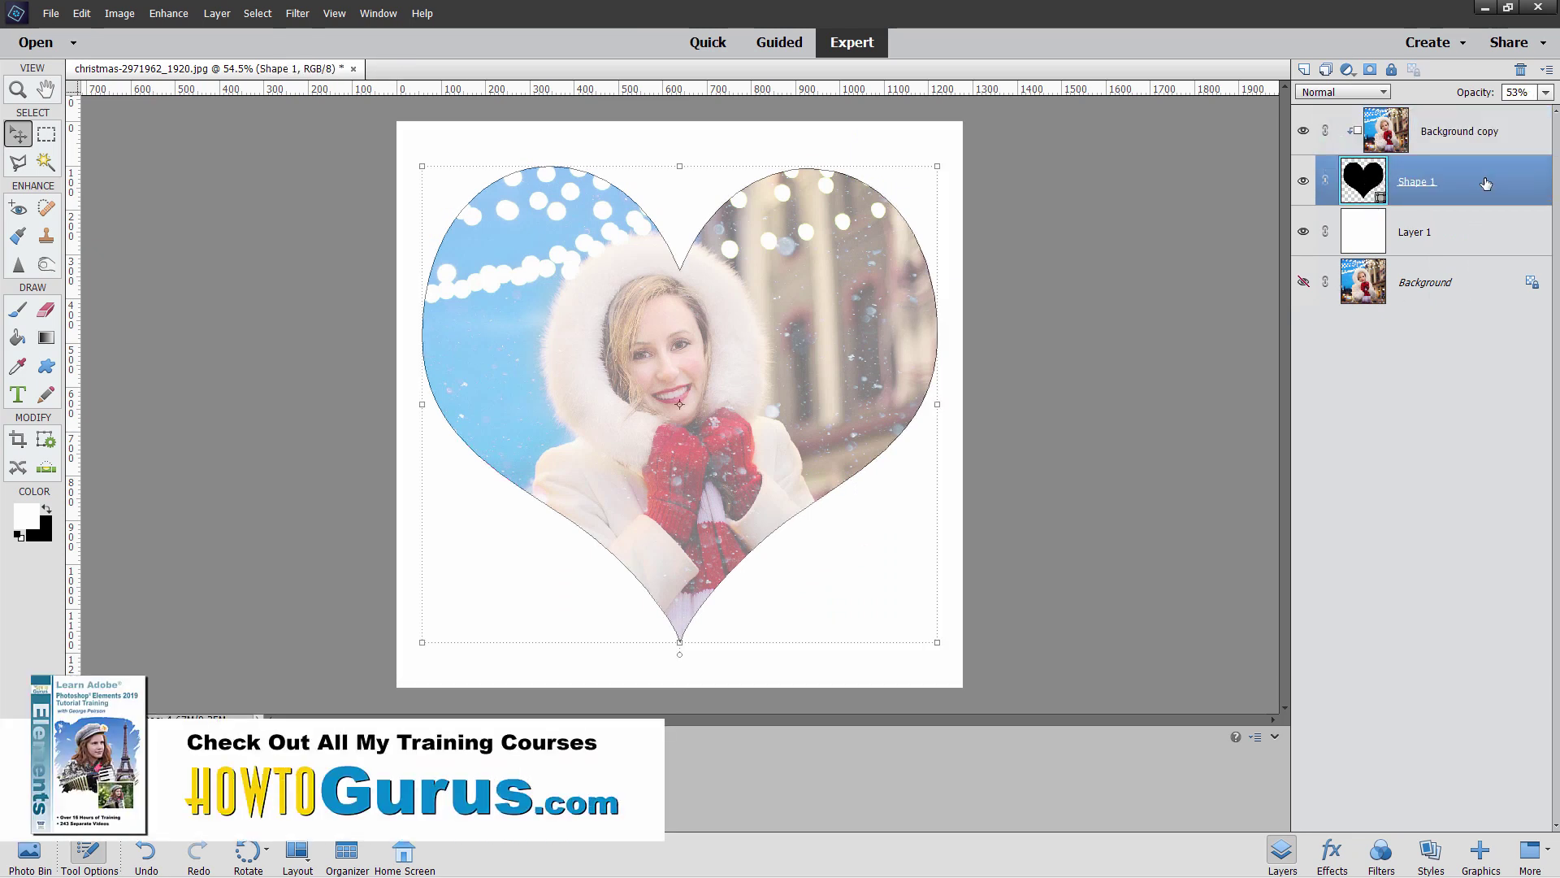
left_click(1545, 93)
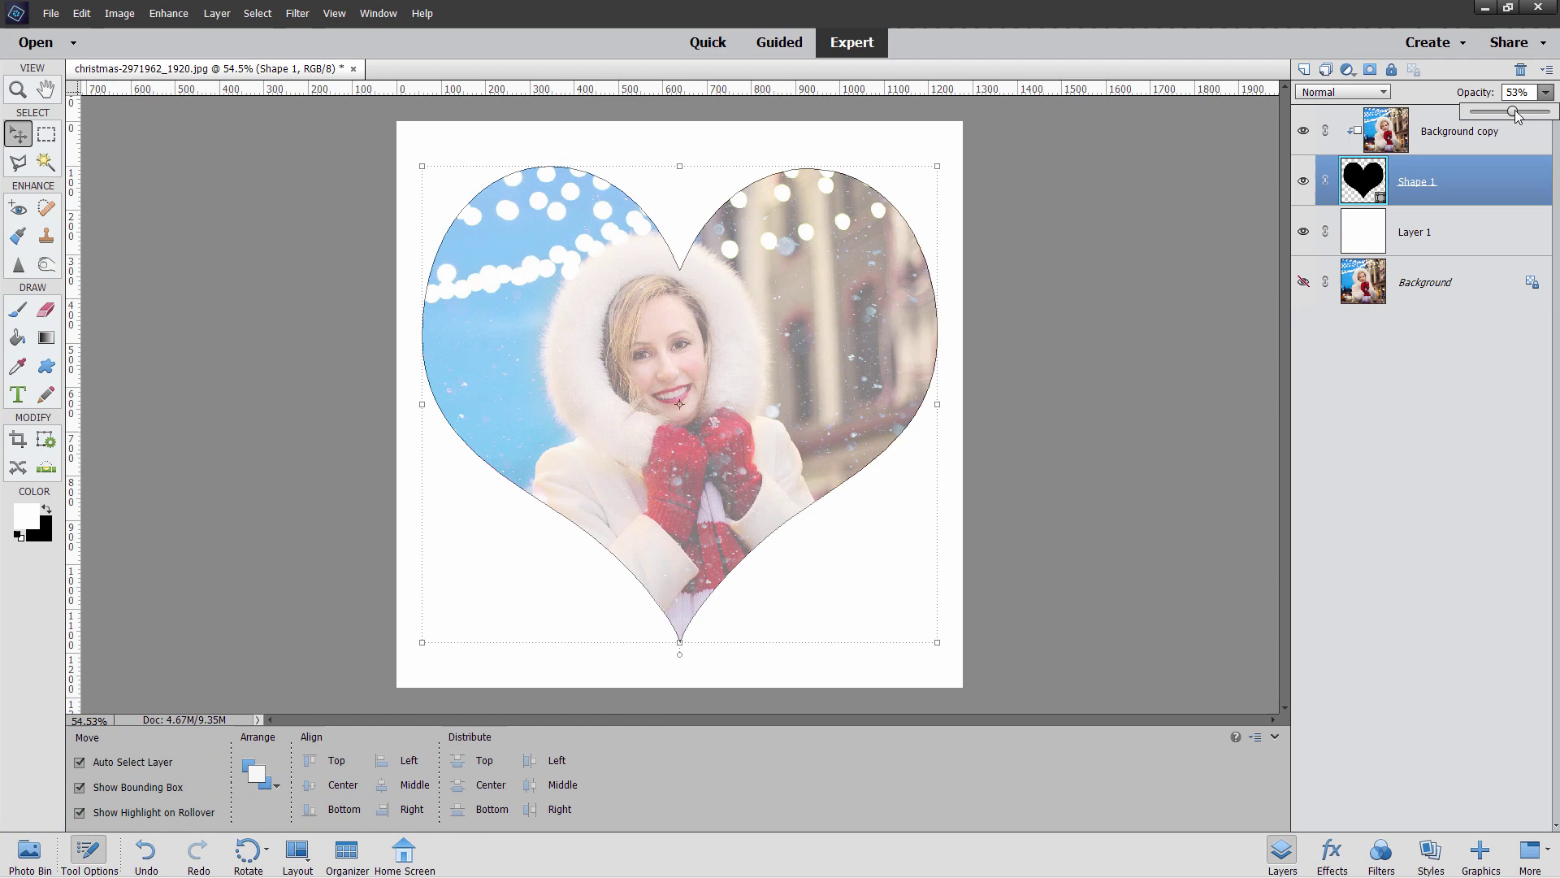
left_click_drag(1512, 111, 1551, 111)
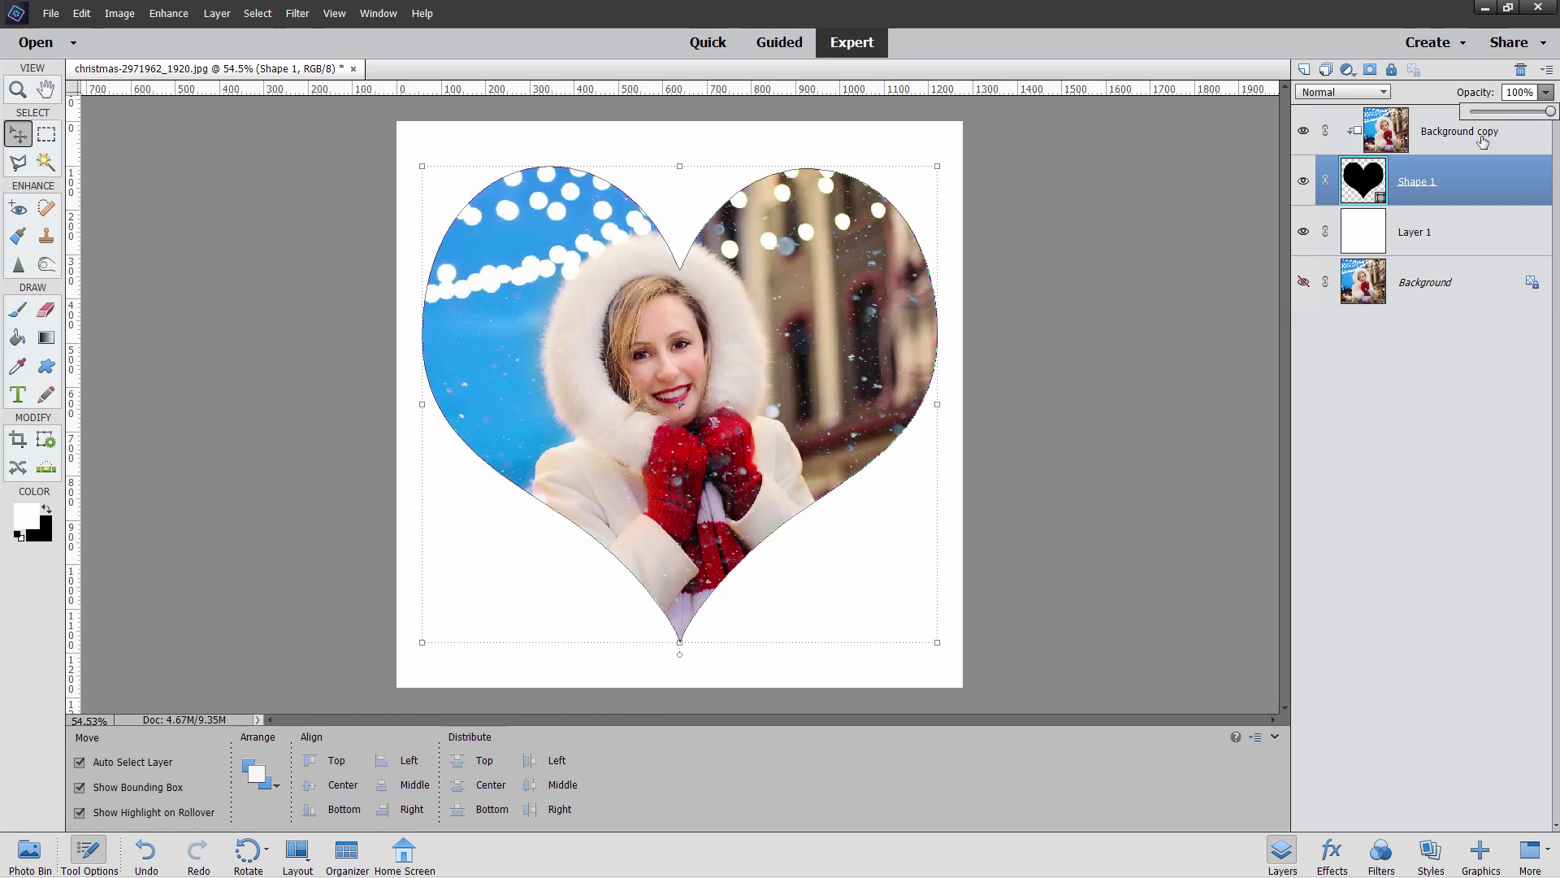
left_click(1433, 140)
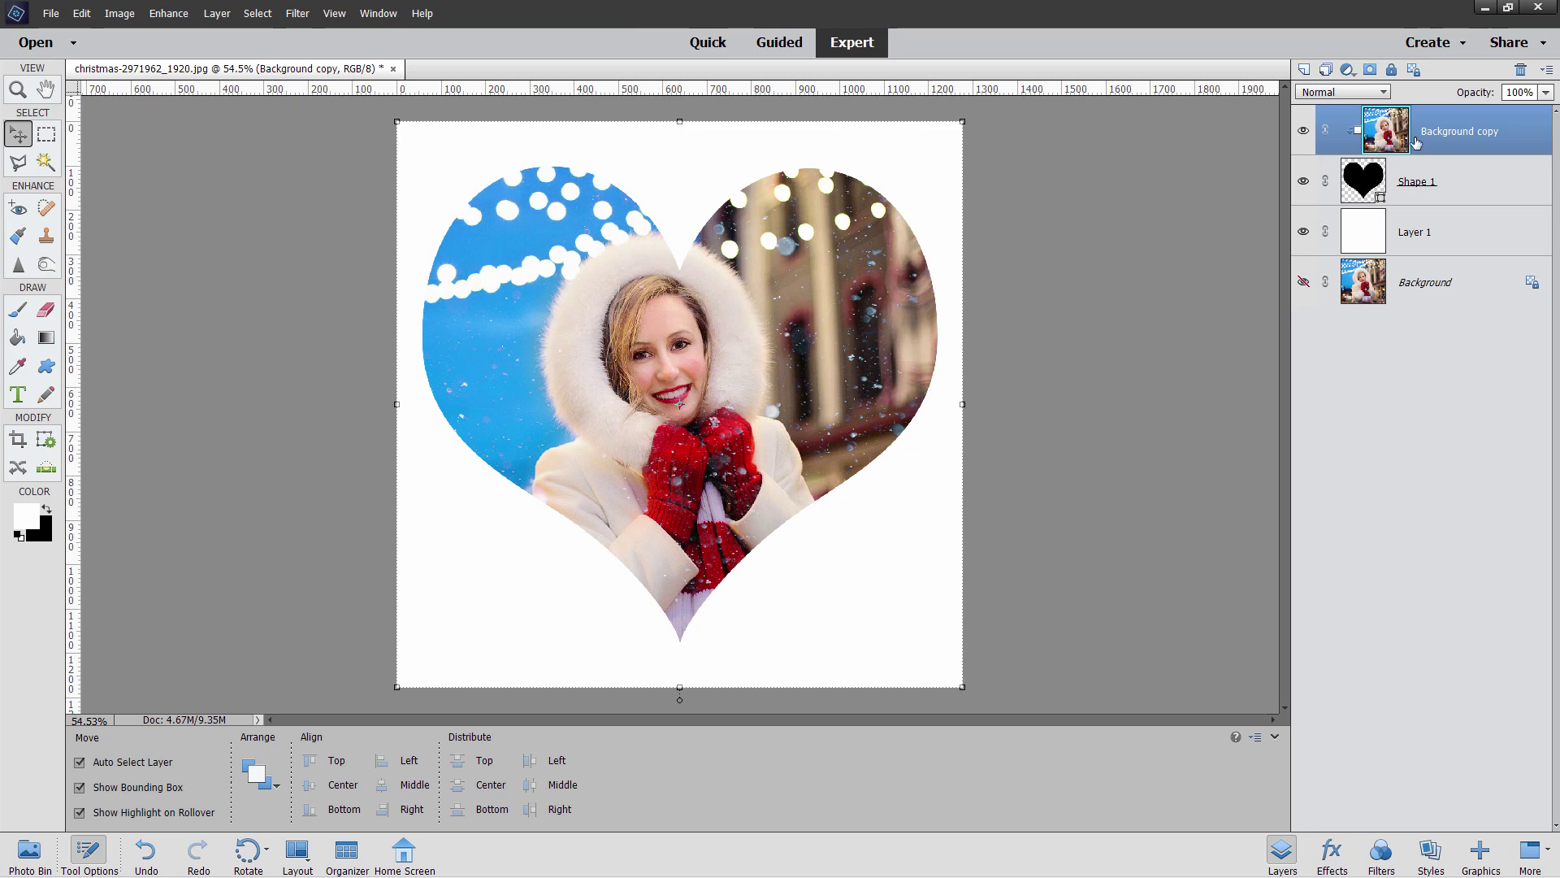
mouse_move(733, 379)
left_mouse_down()
mouse_move(752, 376)
mouse_move(735, 377)
mouse_move(753, 404)
mouse_move(745, 385)
left_mouse_up()
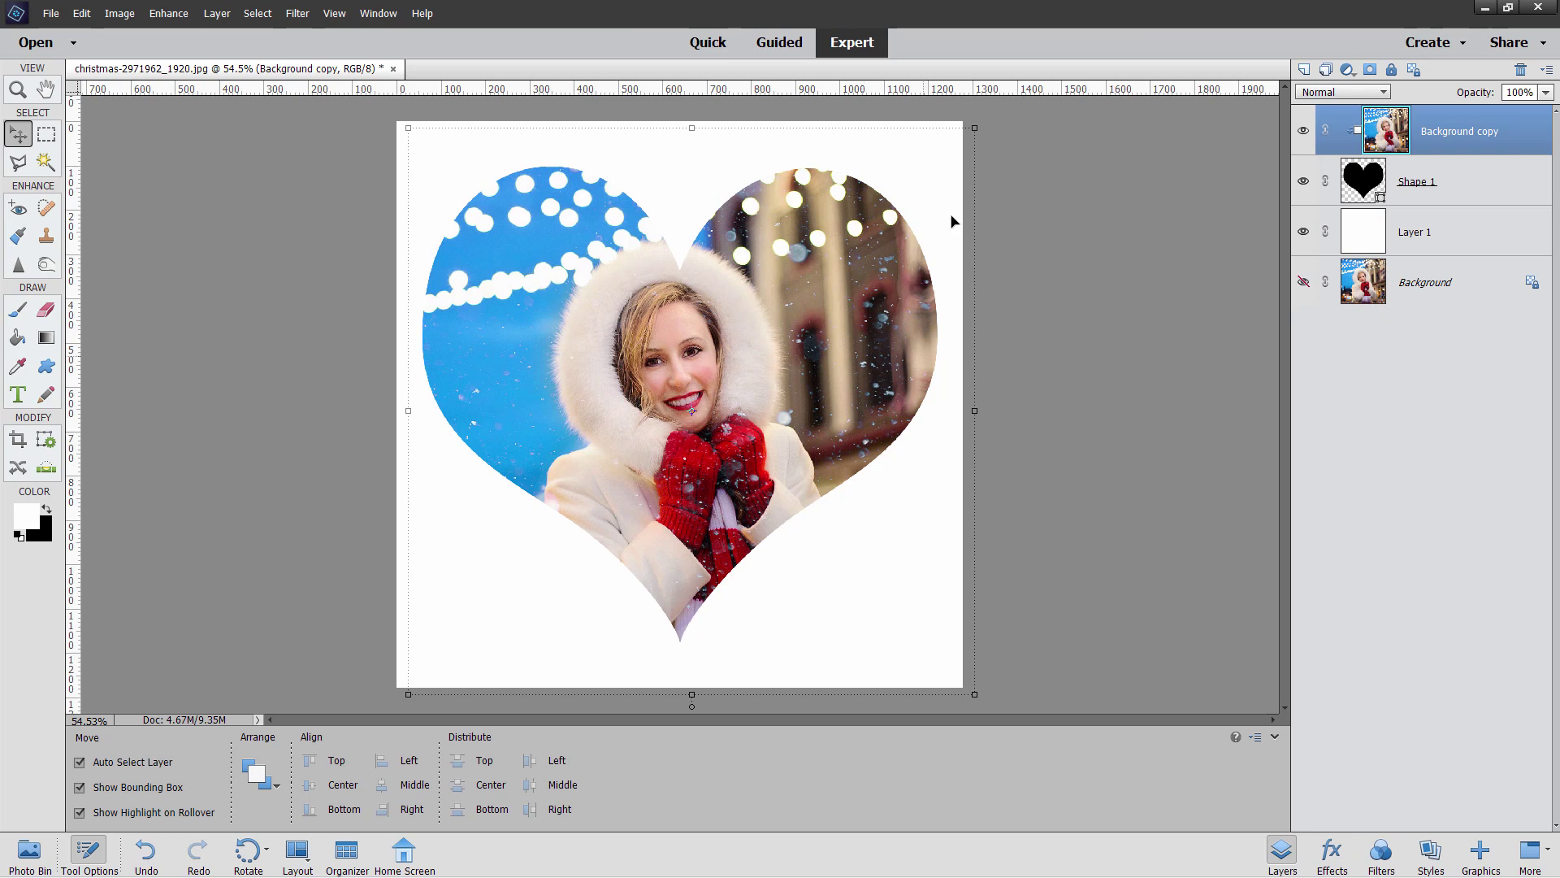
Step: Duplicate Shape 1 as Shape 1 copy and hide the original heart
right_click(1415, 187)
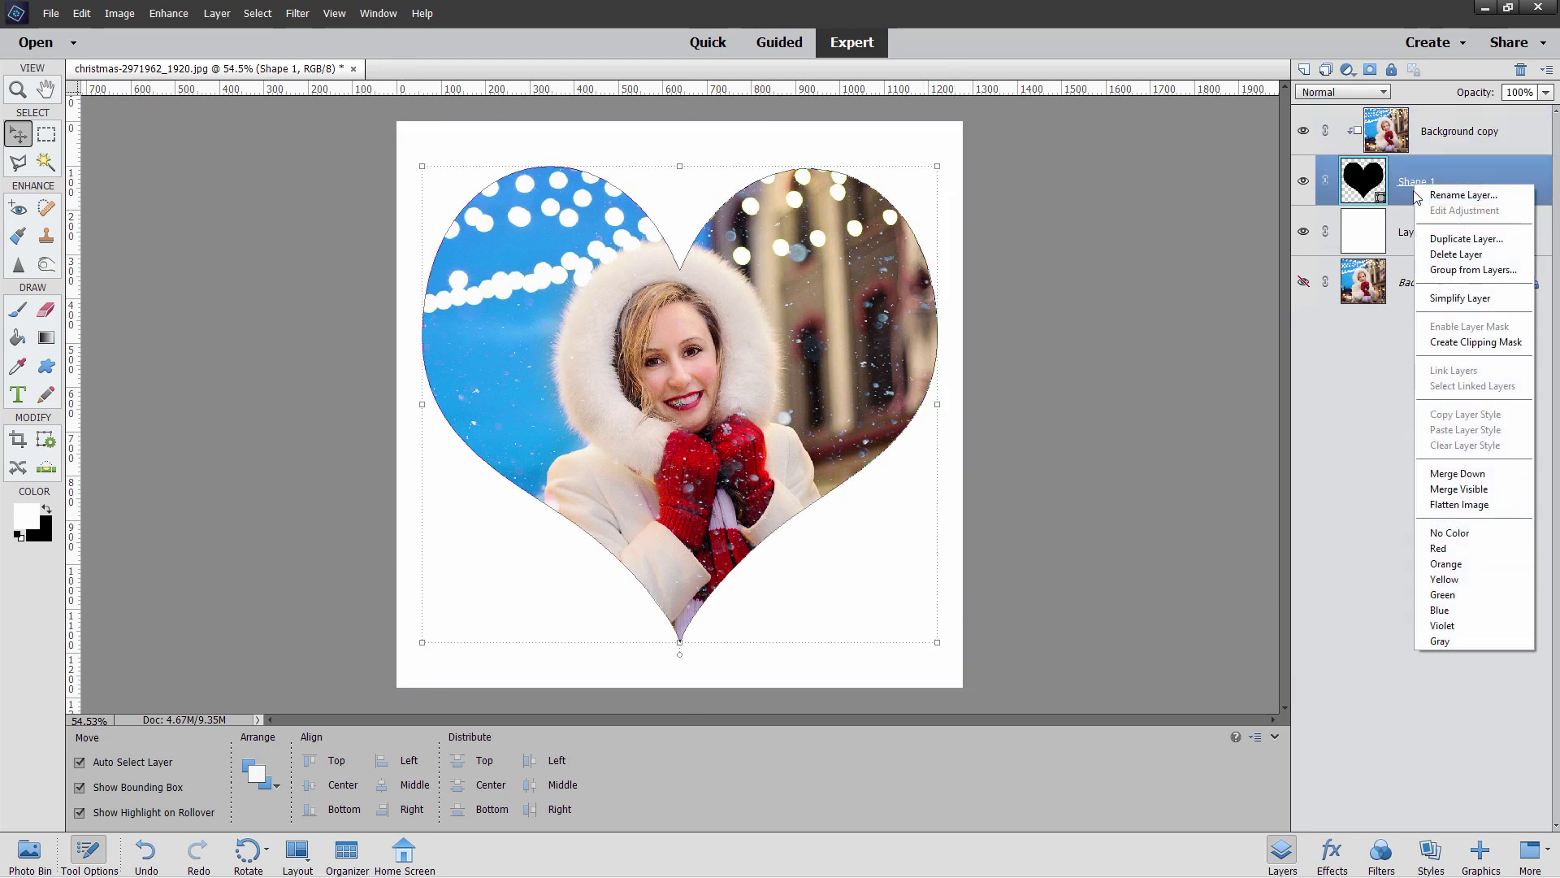
left_click(1437, 238)
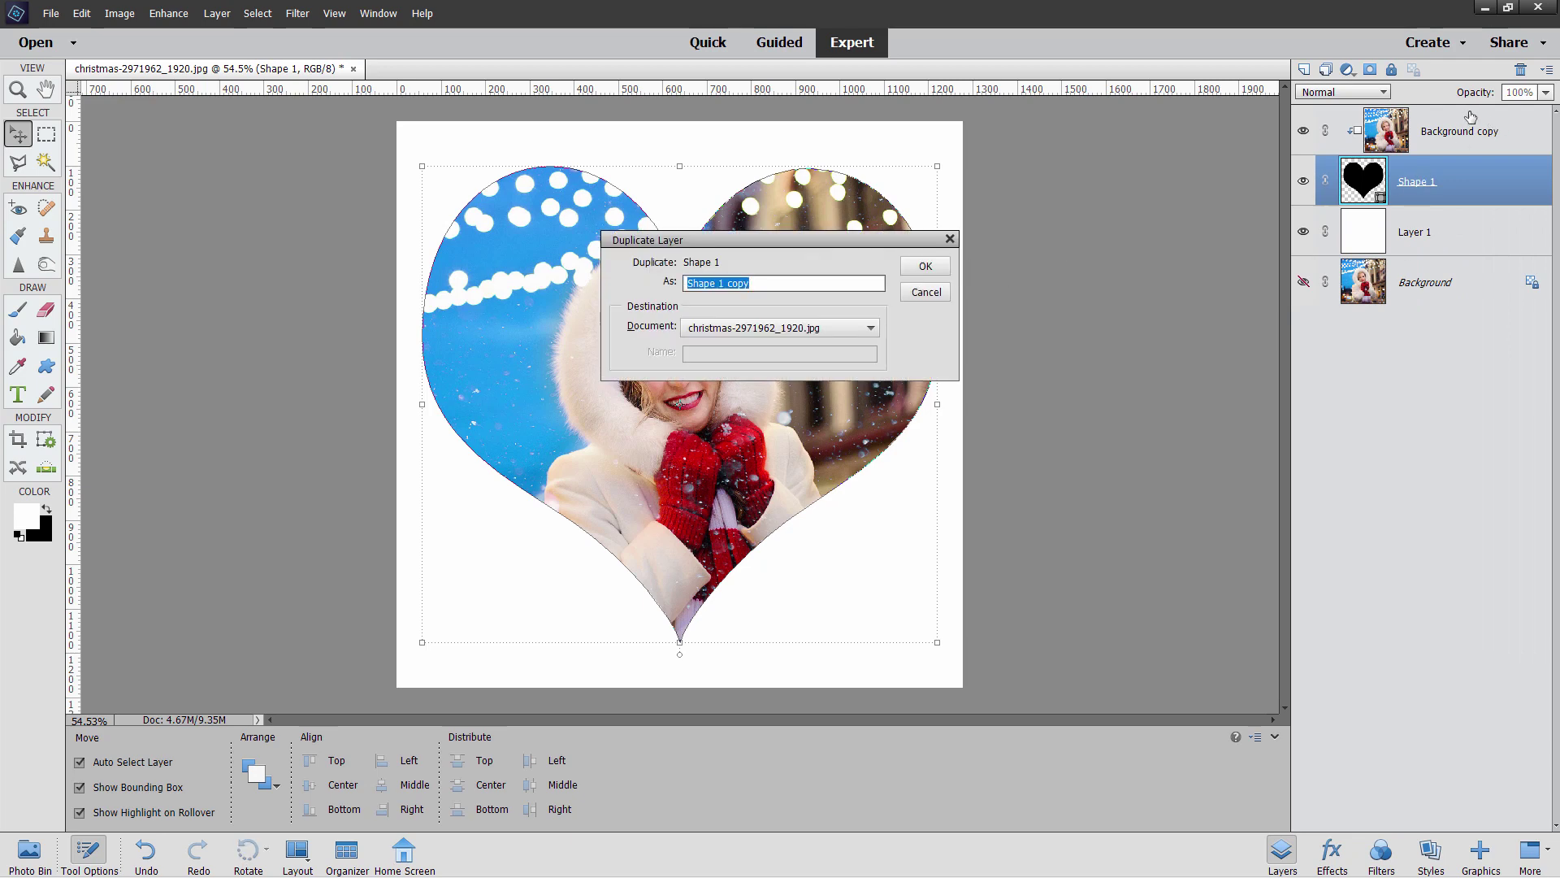
left_click(925, 265)
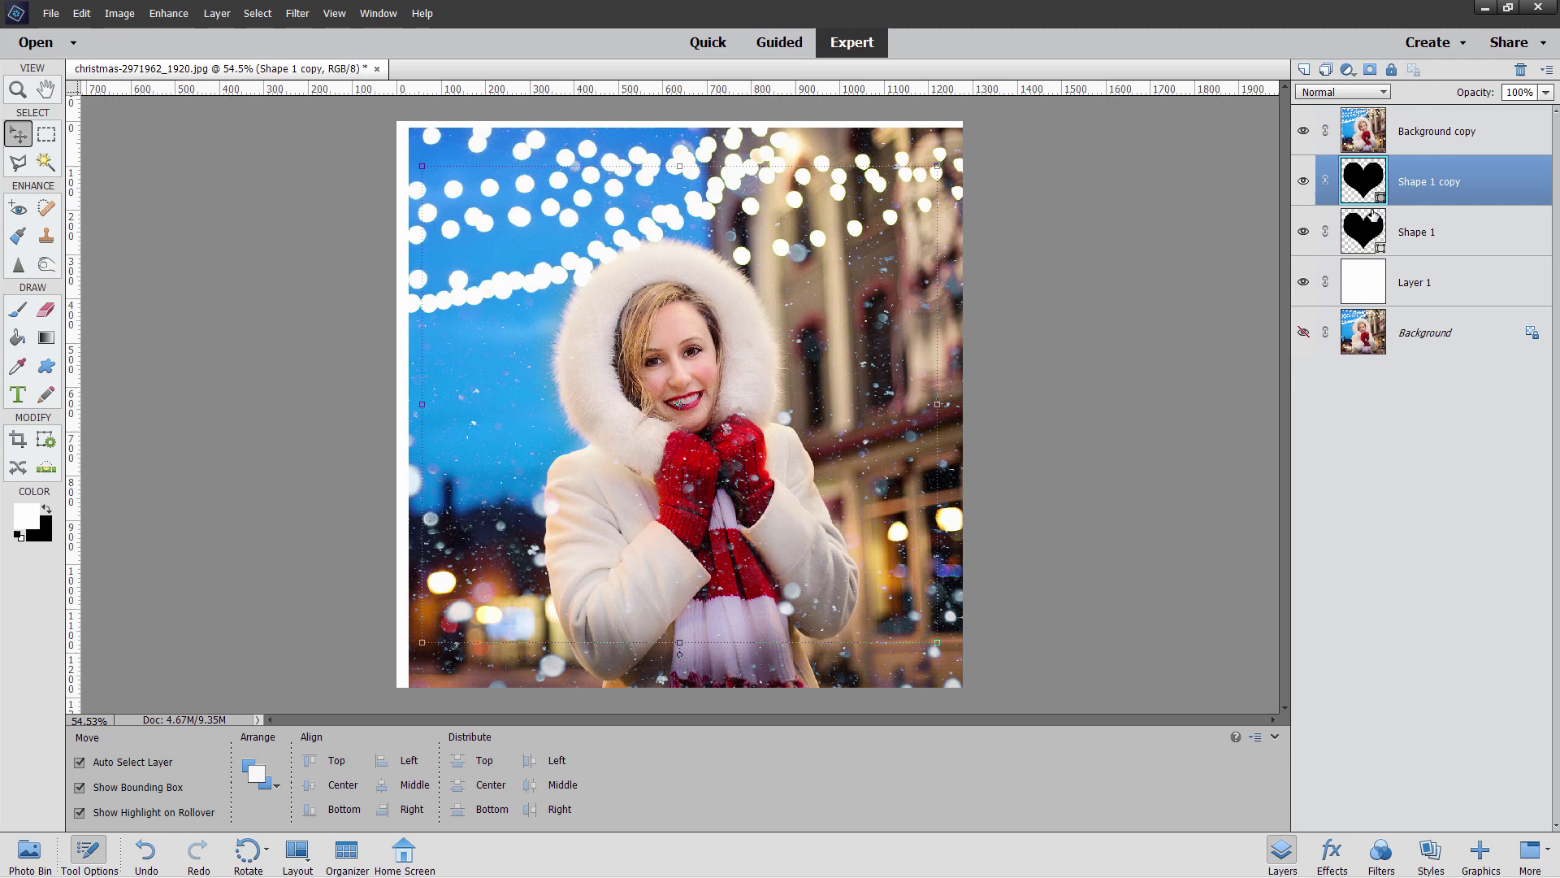
left_click(1304, 231)
left_click(1473, 236)
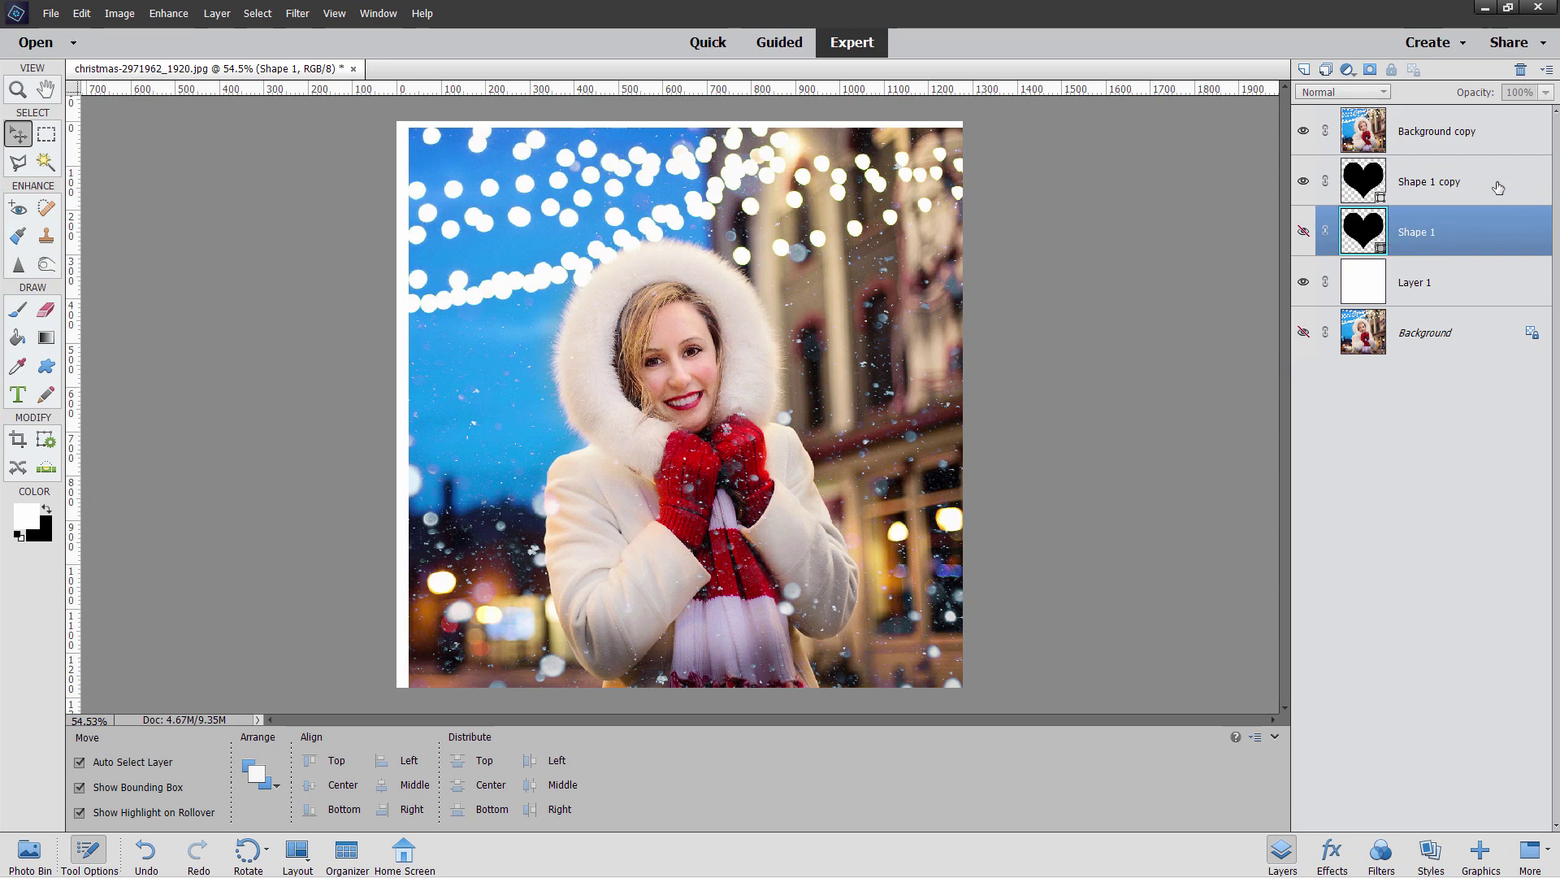
Step: Clip the Background copy portrait to the Shape 1 copy heart
left_click(1468, 192)
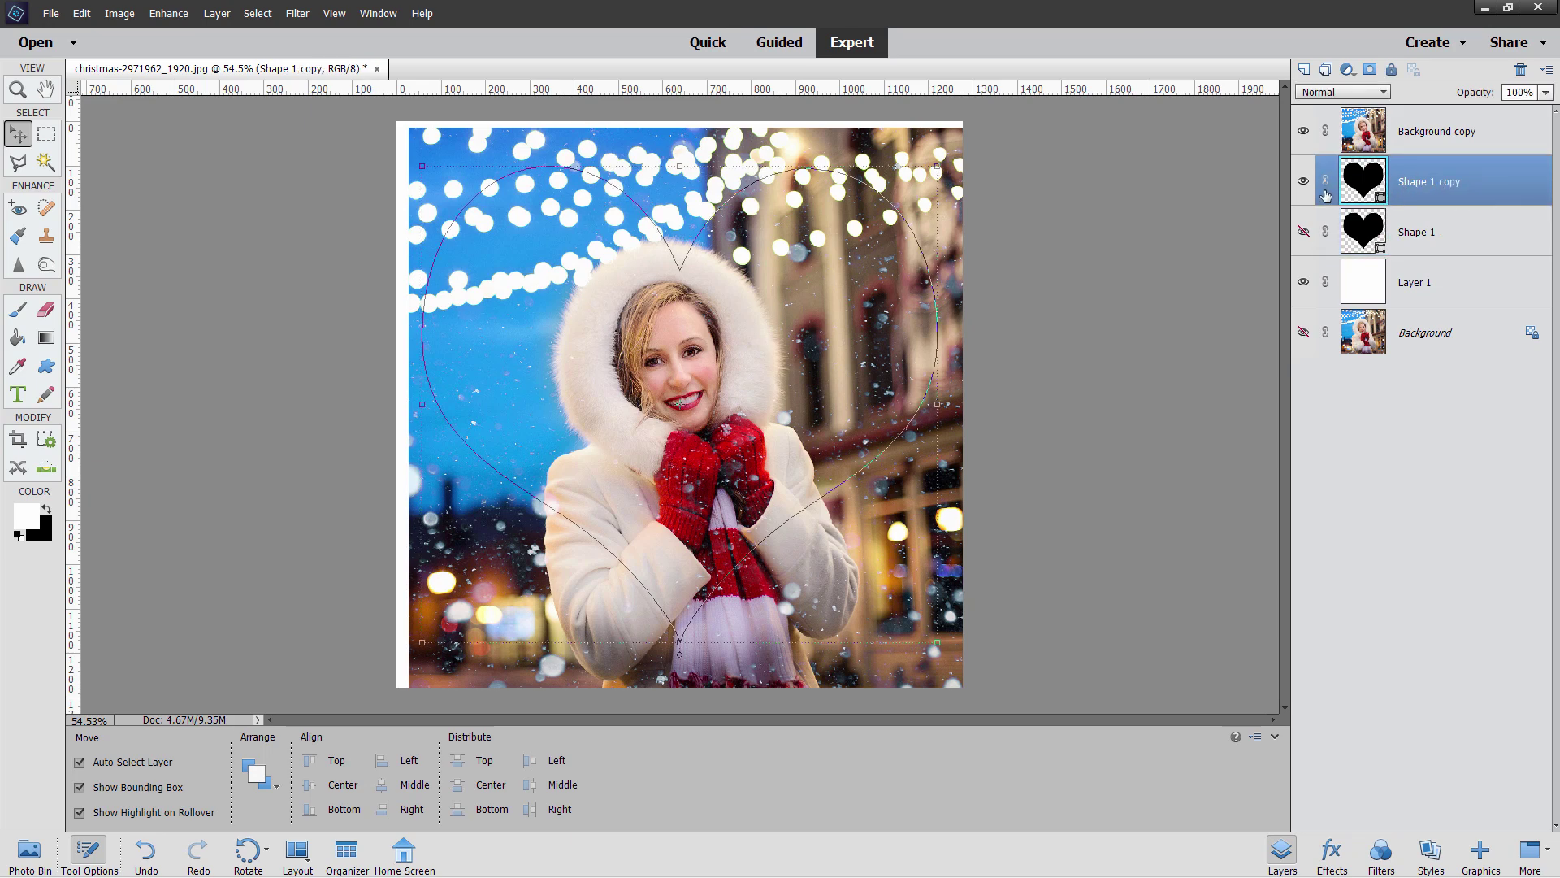
left_click(1440, 140)
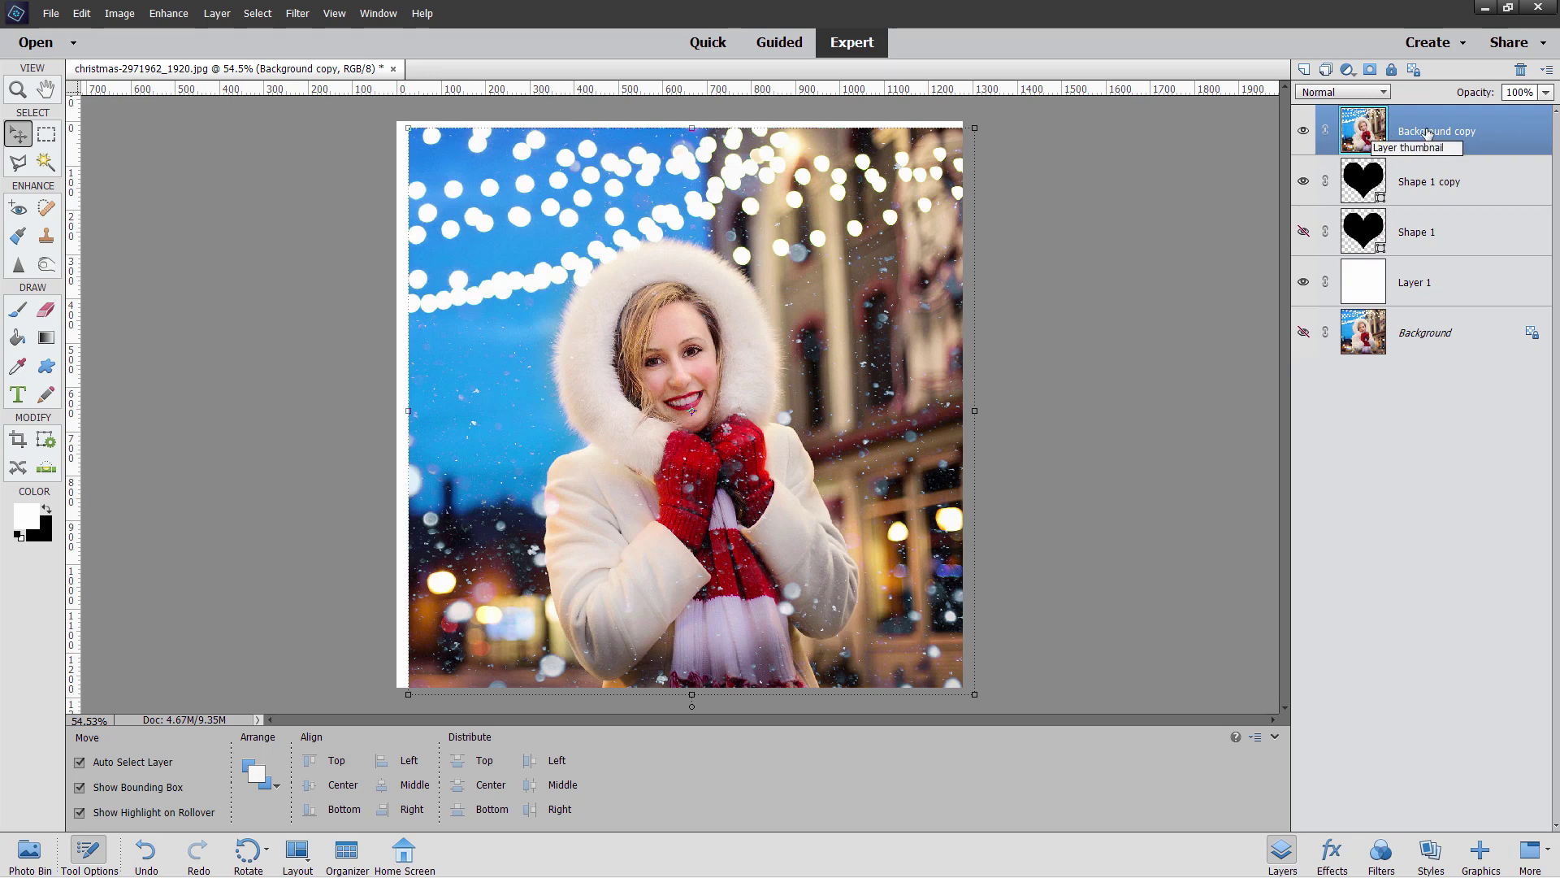
right_click(1428, 134)
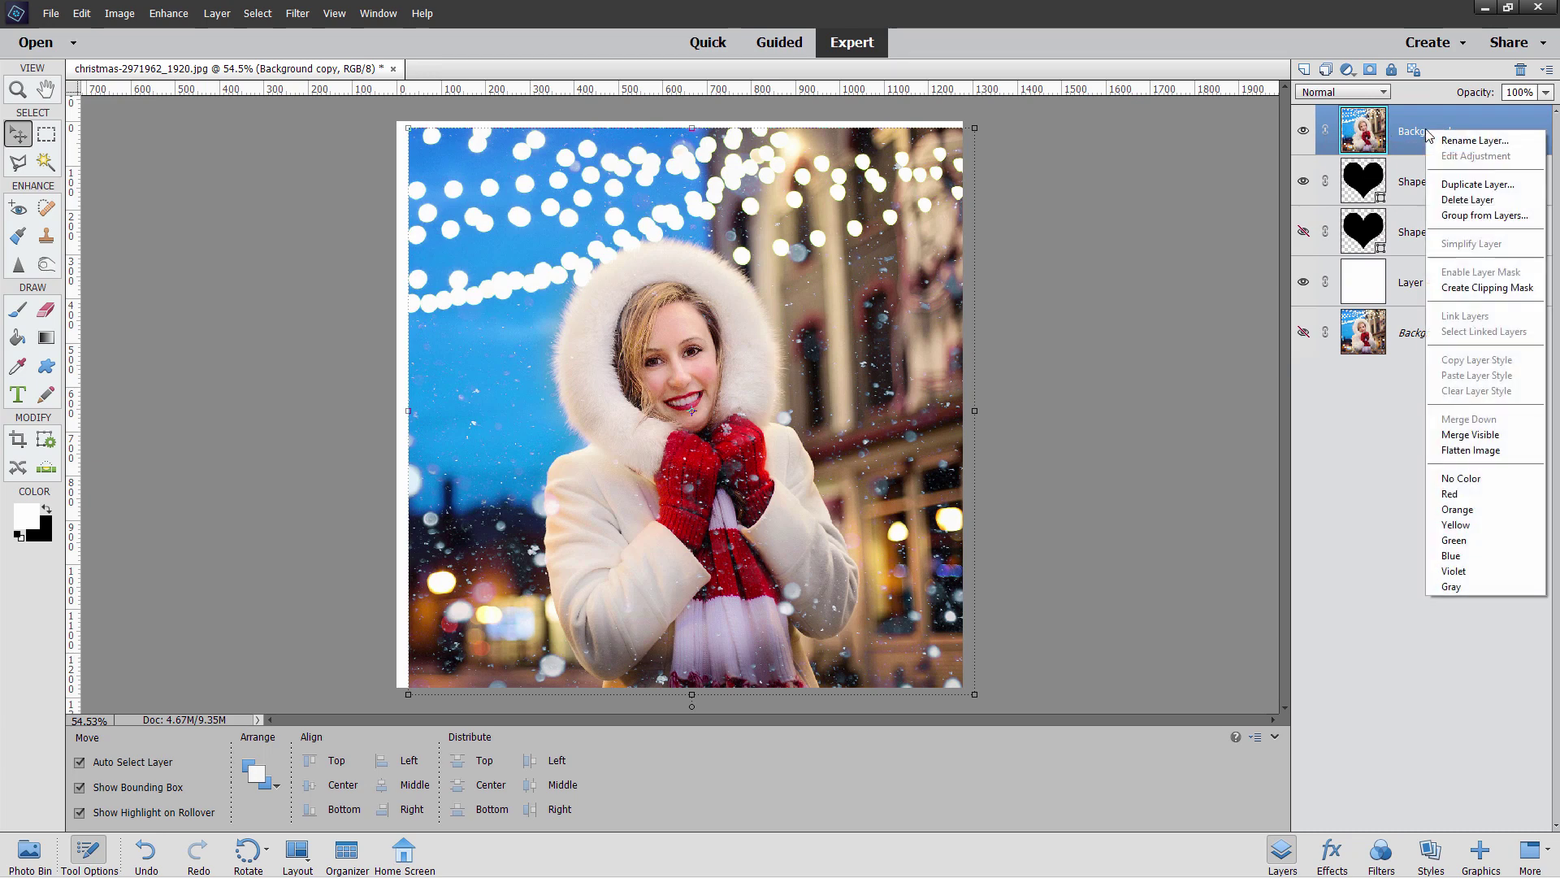
left_click(1452, 290)
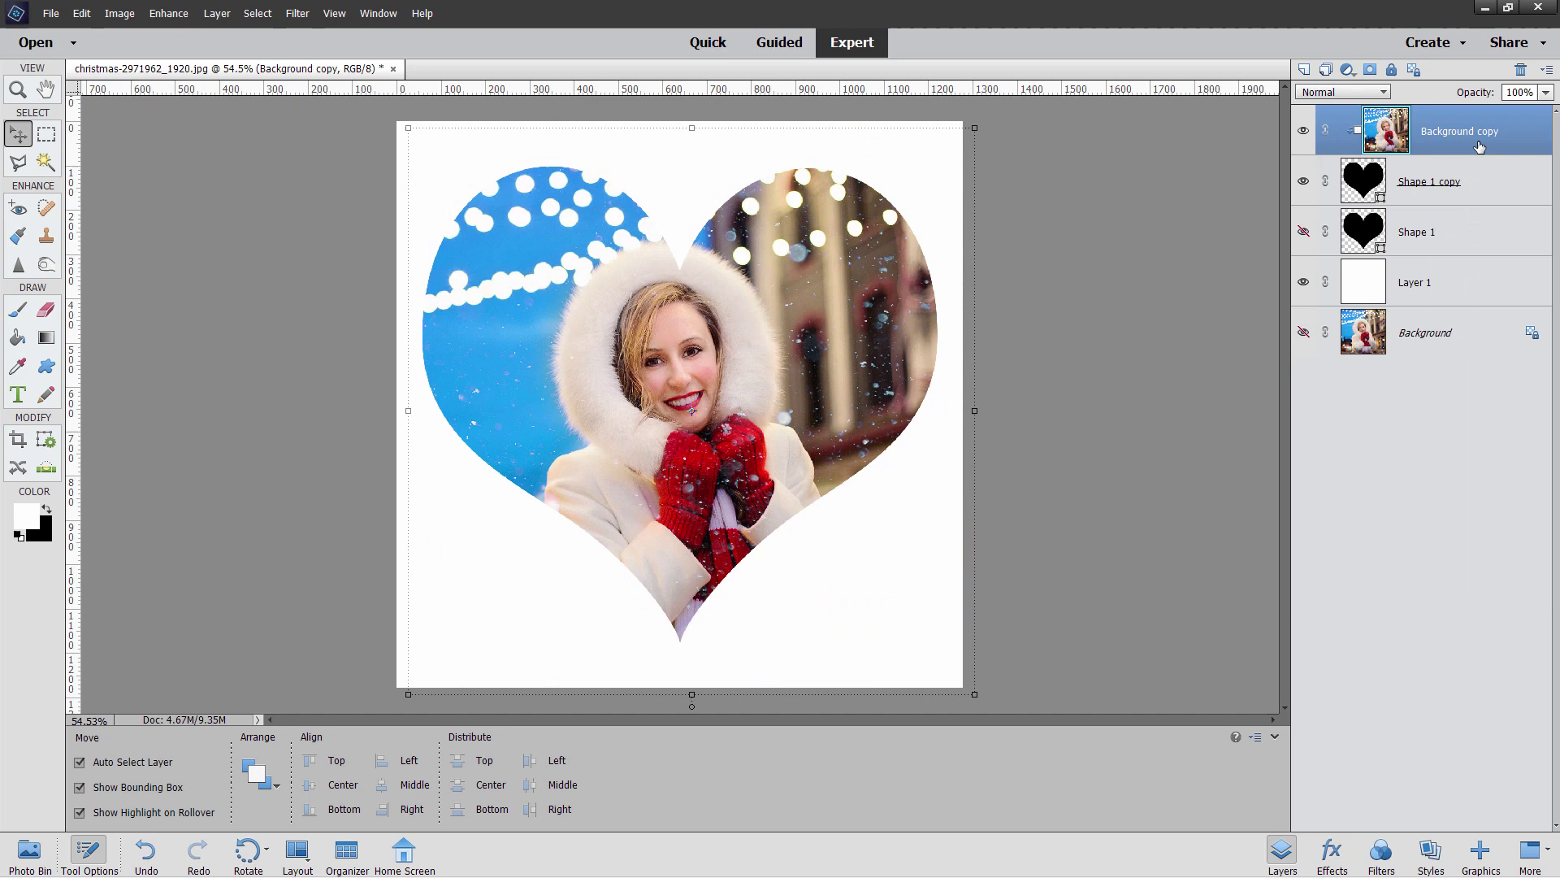
left_click(1480, 182)
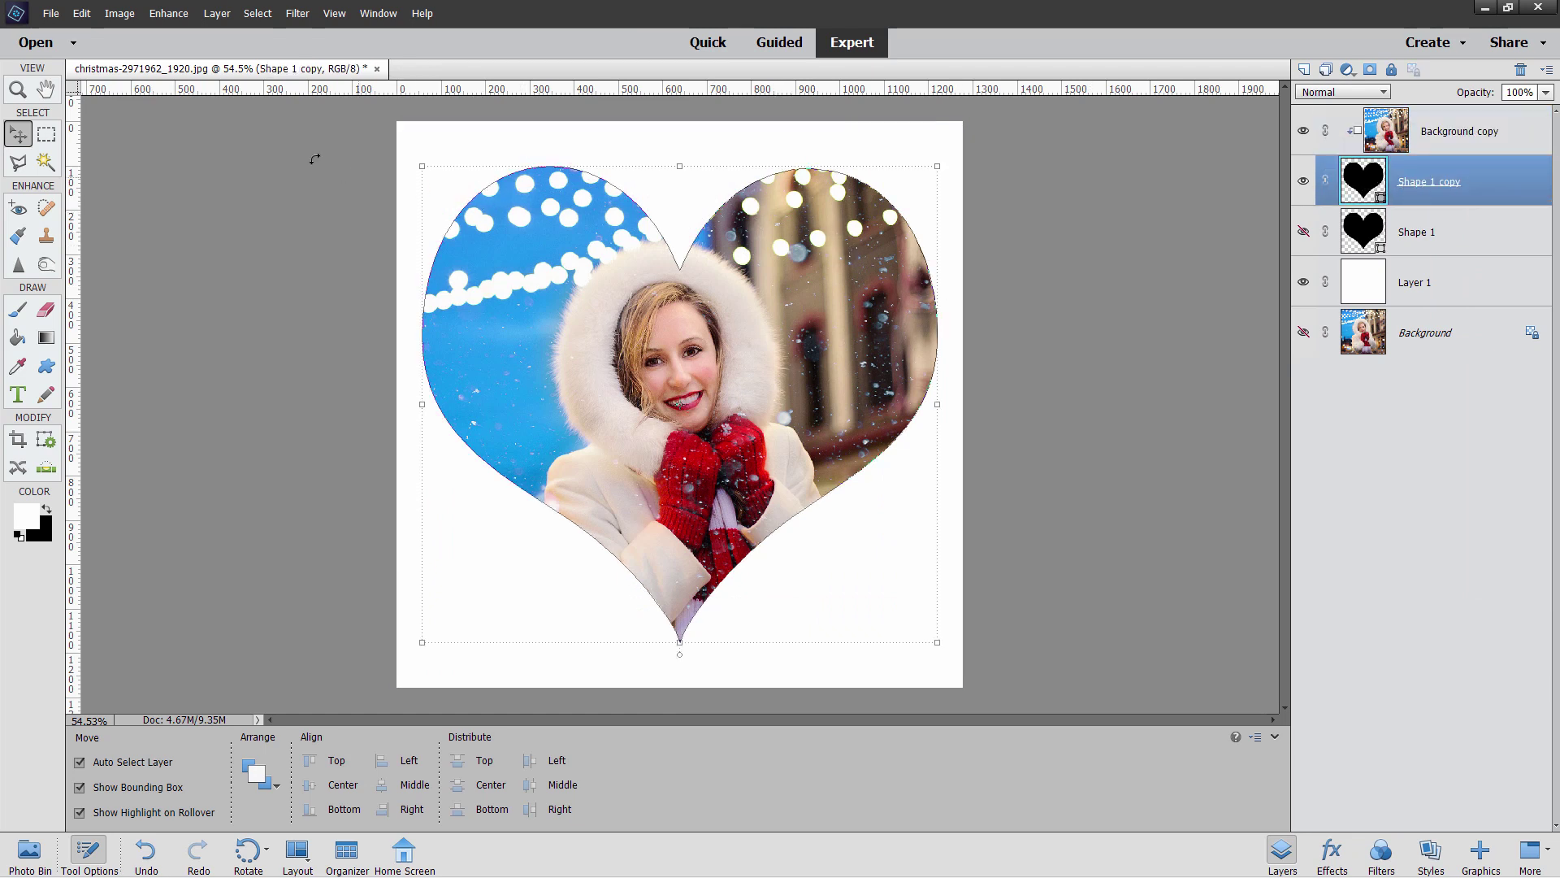
Step: Rasterize the heart copy for Gaussian Blur and preview radii up to 89.9 before lowering it
left_click(297, 14)
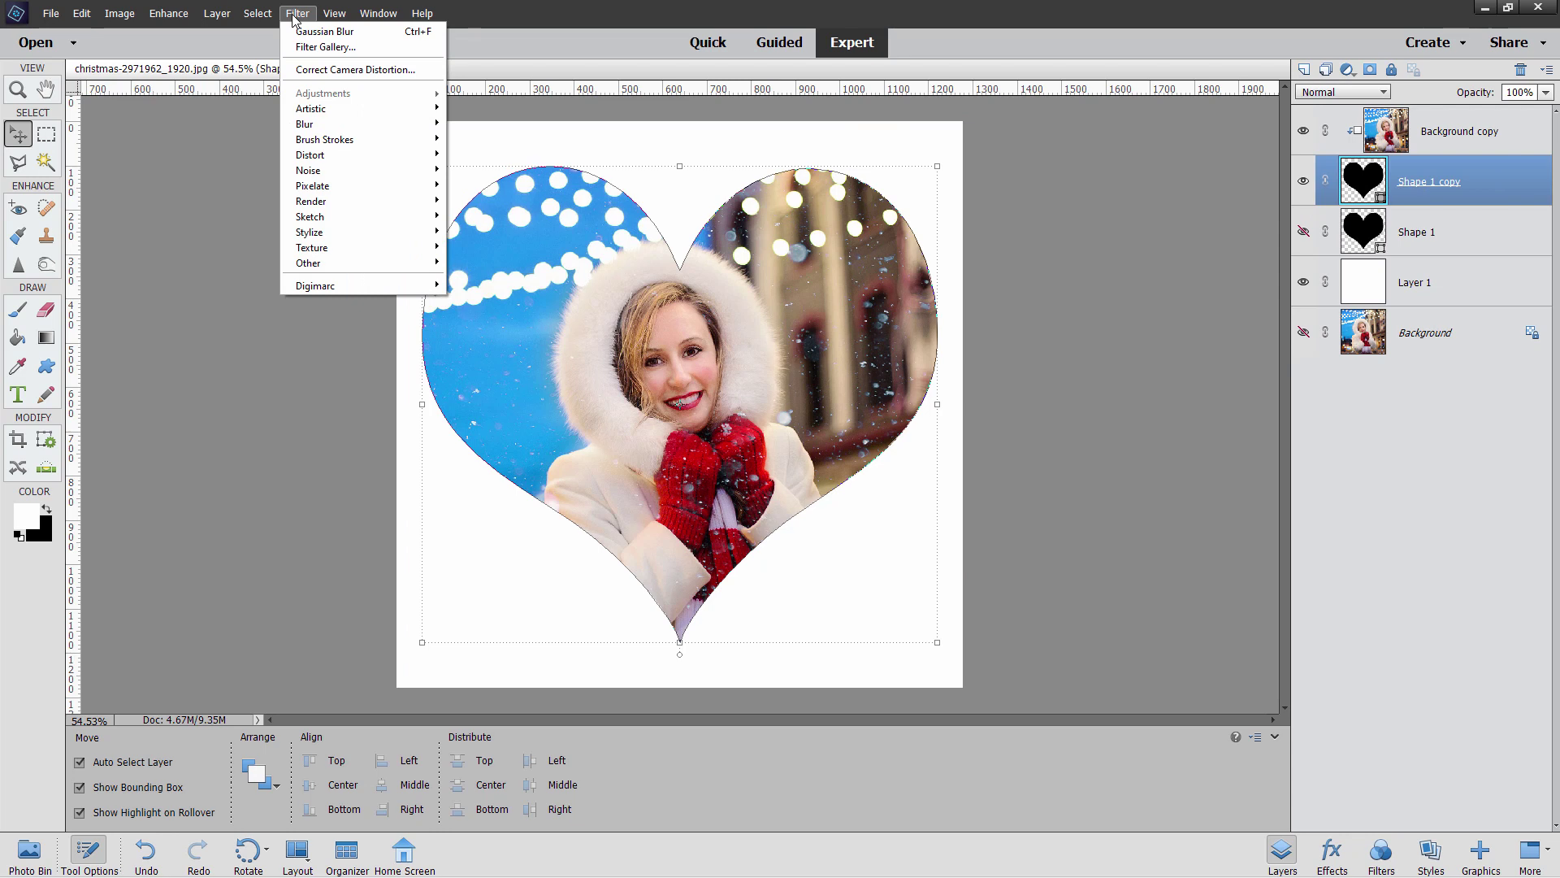
mouse_move(325, 124)
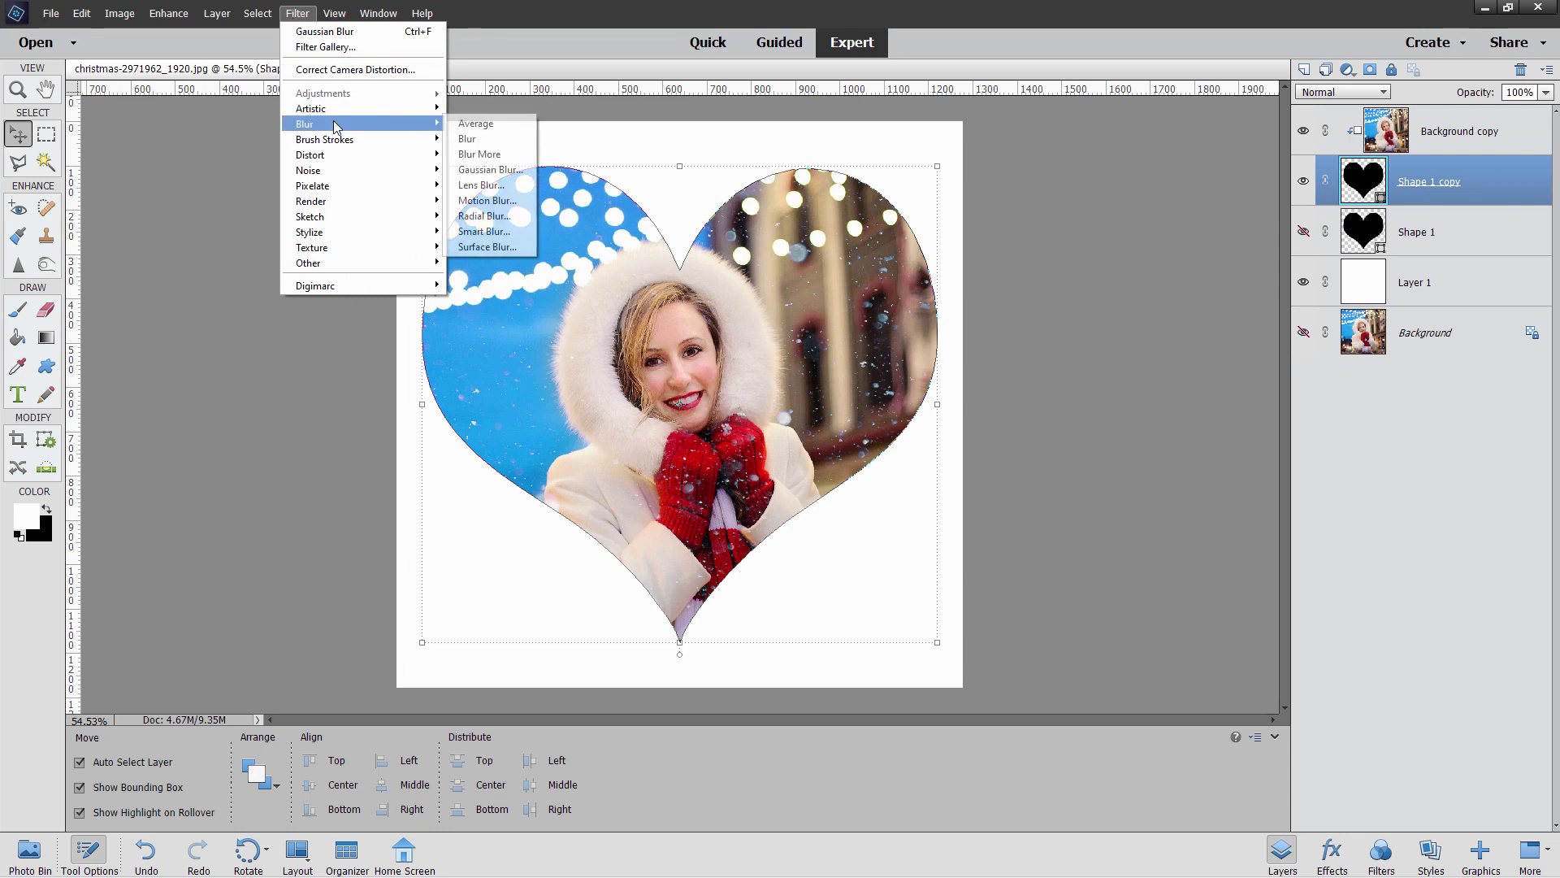
left_click(488, 170)
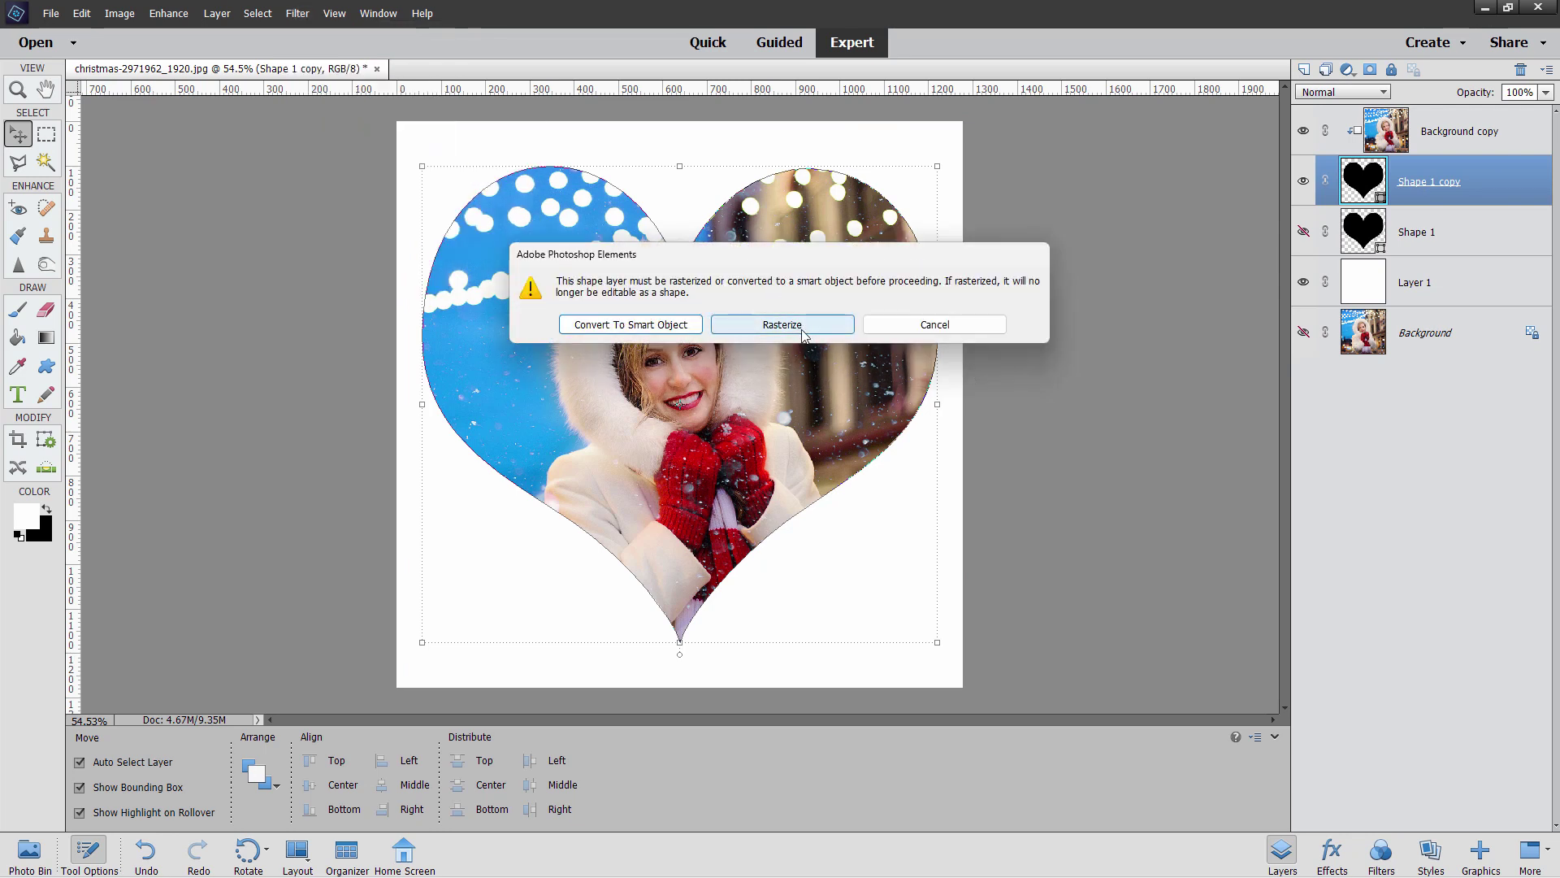
left_click(782, 324)
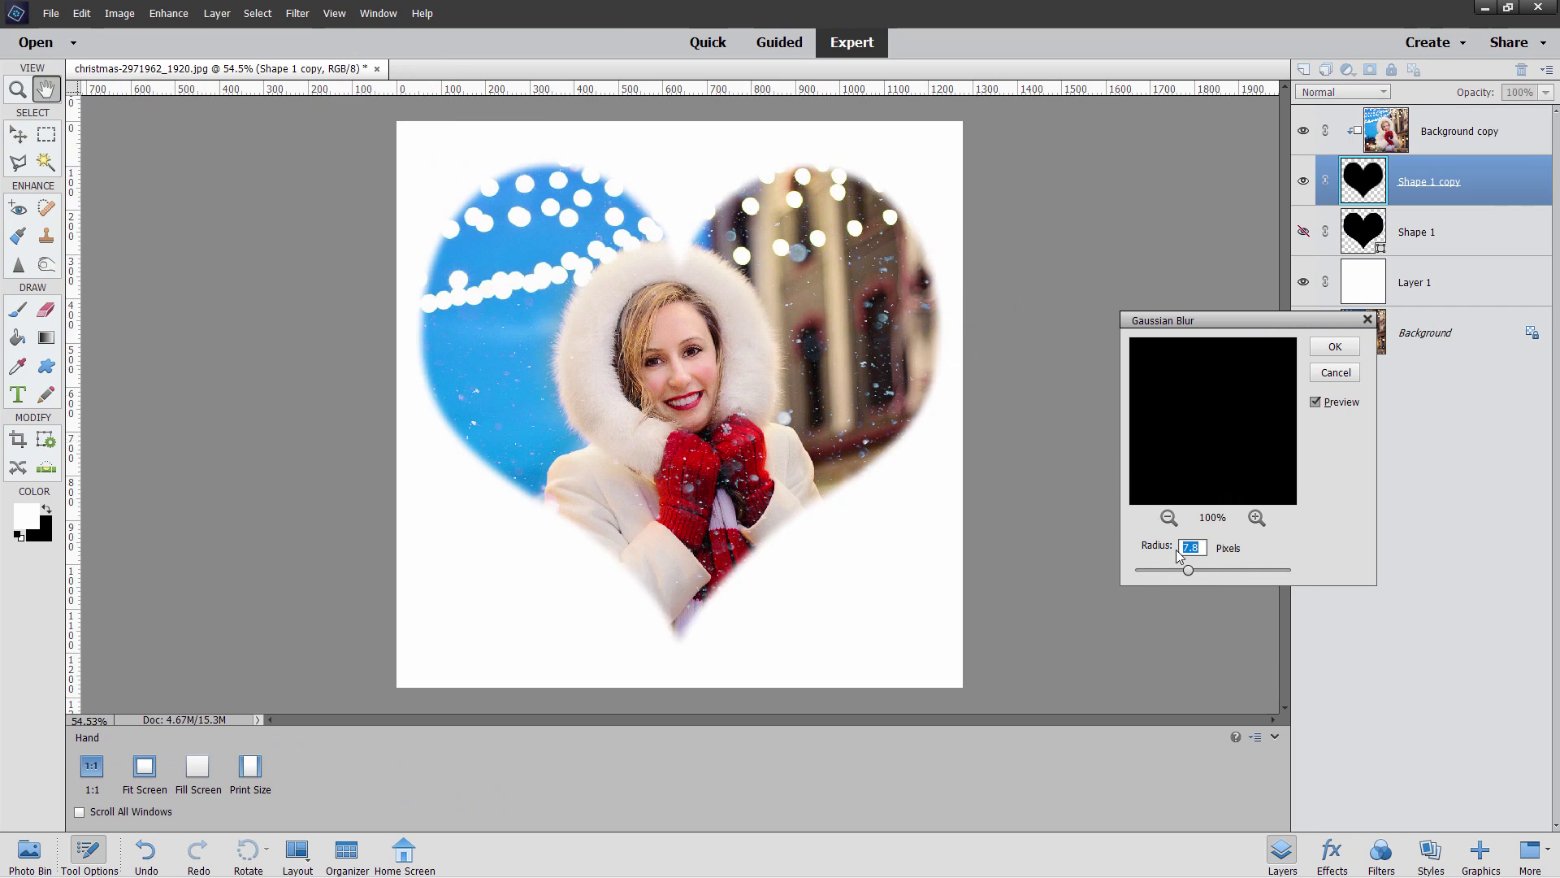
left_click_drag(1203, 322, 989, 348)
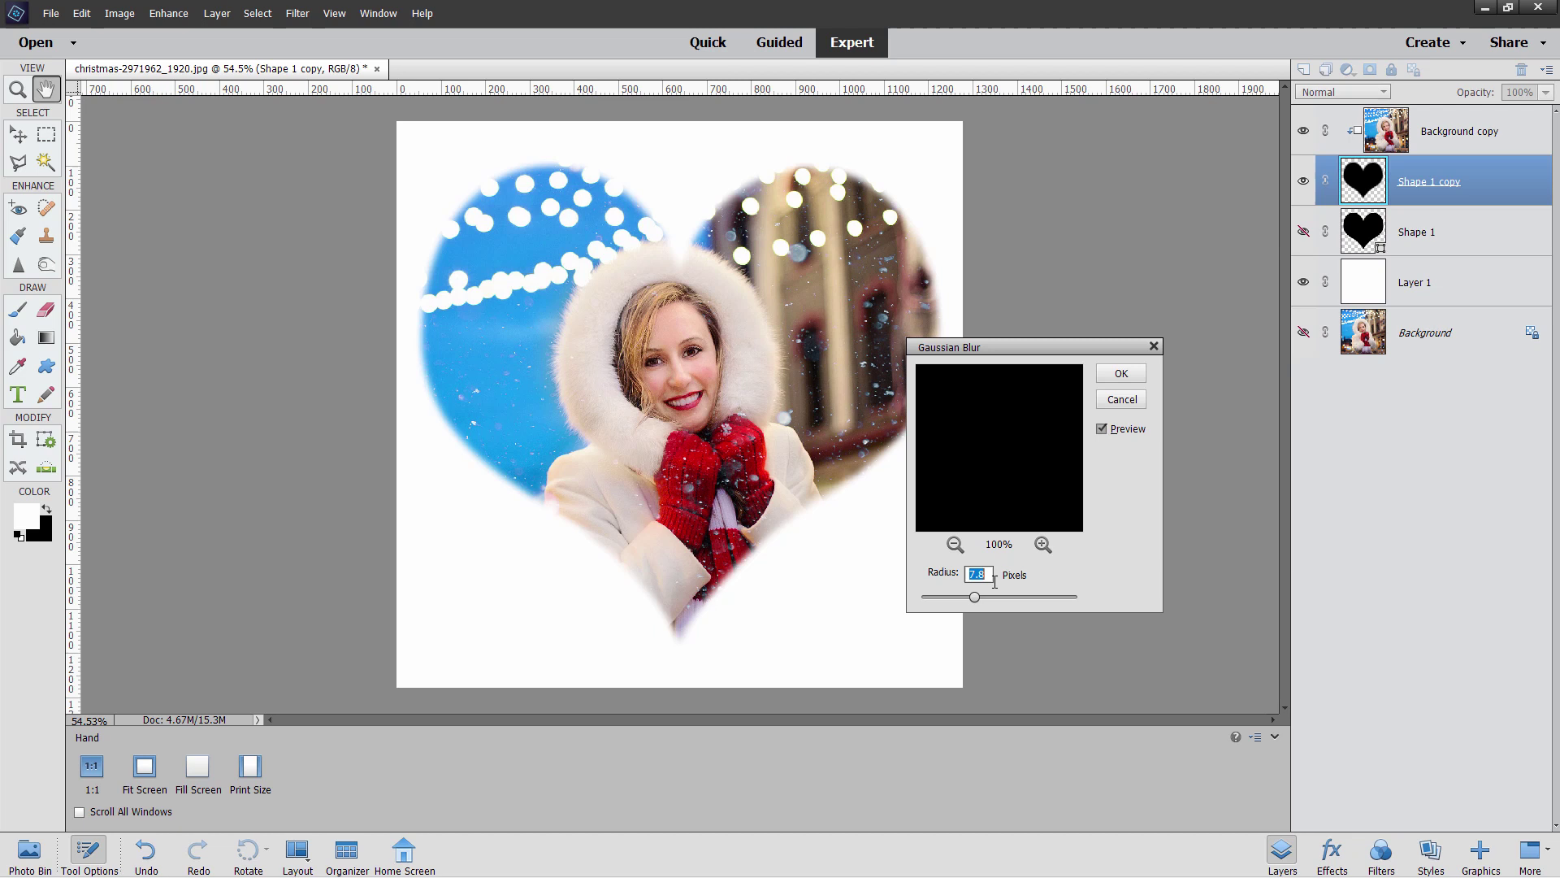
mouse_move(974, 597)
left_mouse_down()
mouse_move(1004, 602)
mouse_move(990, 604)
left_mouse_up()
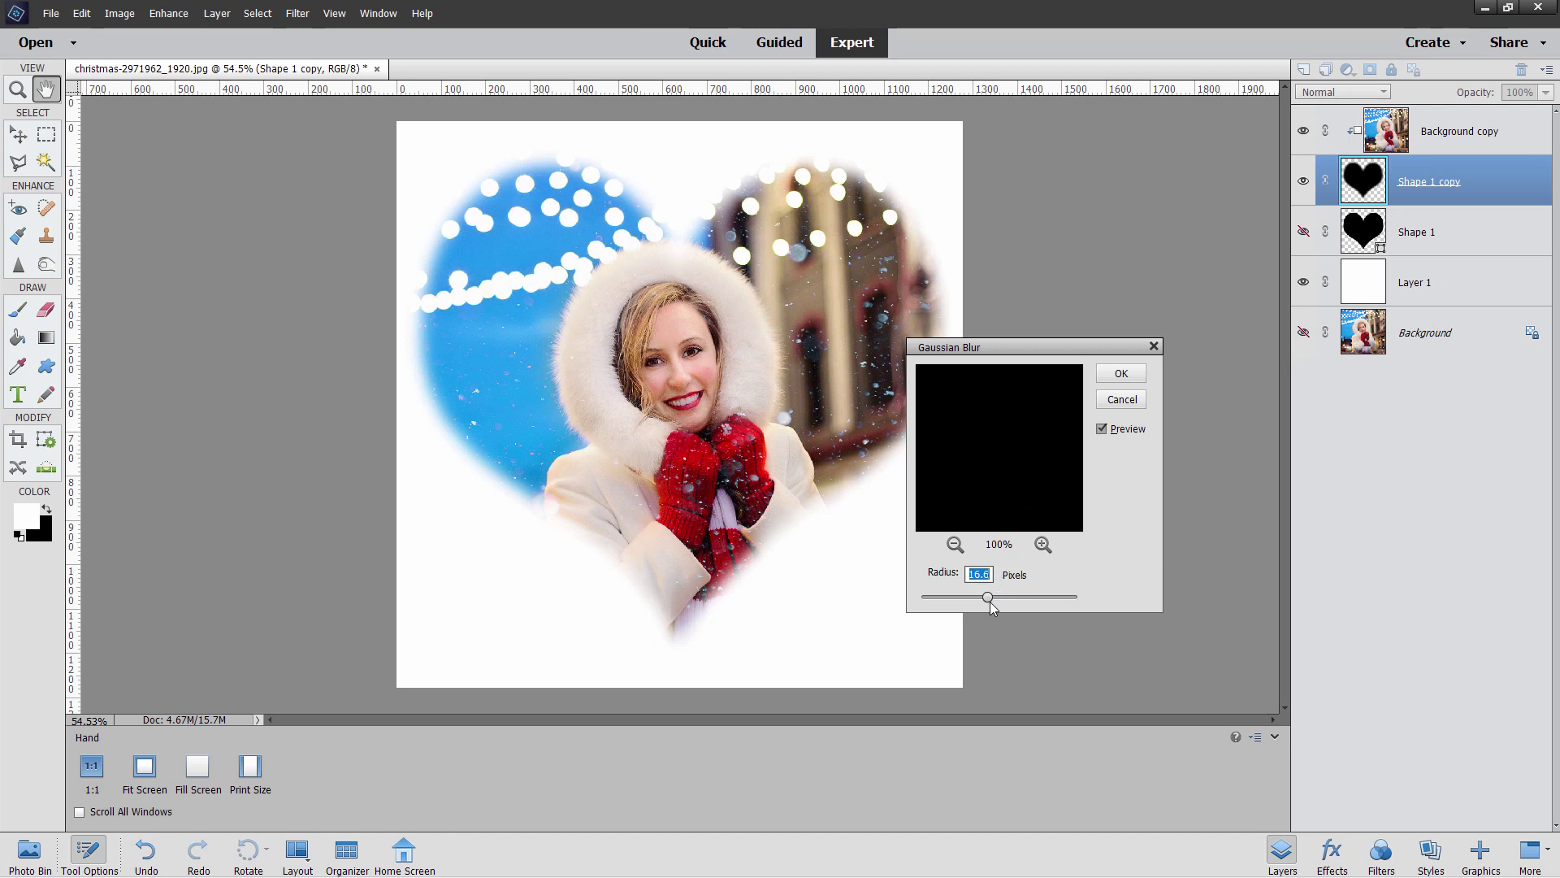
left_click_drag(994, 602, 1020, 602)
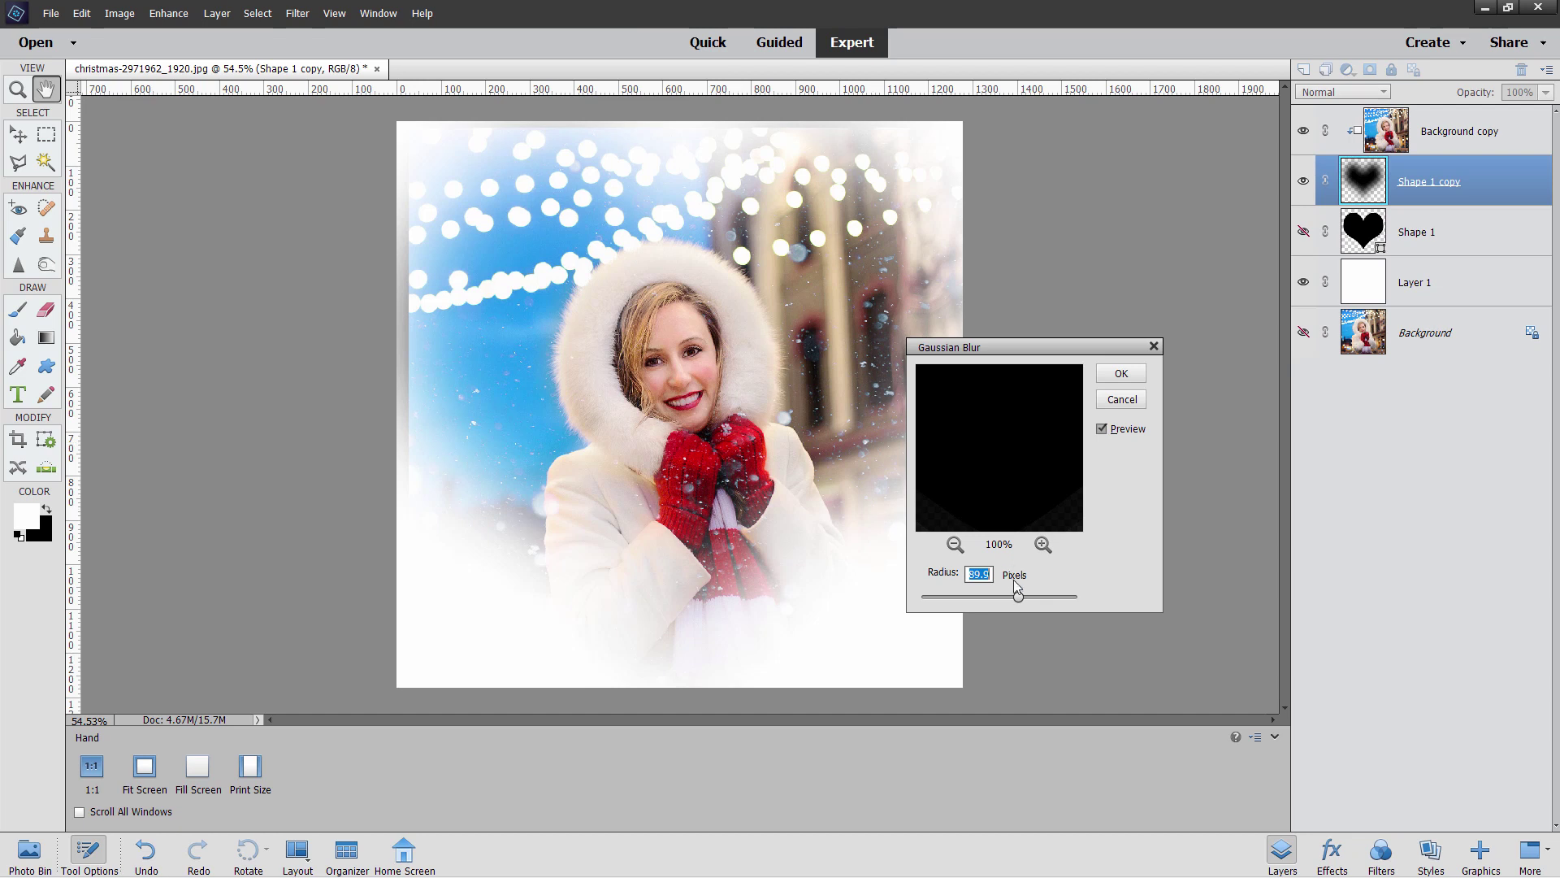
mouse_move(1021, 596)
left_mouse_down()
mouse_move(935, 598)
mouse_move(992, 602)
left_mouse_up()
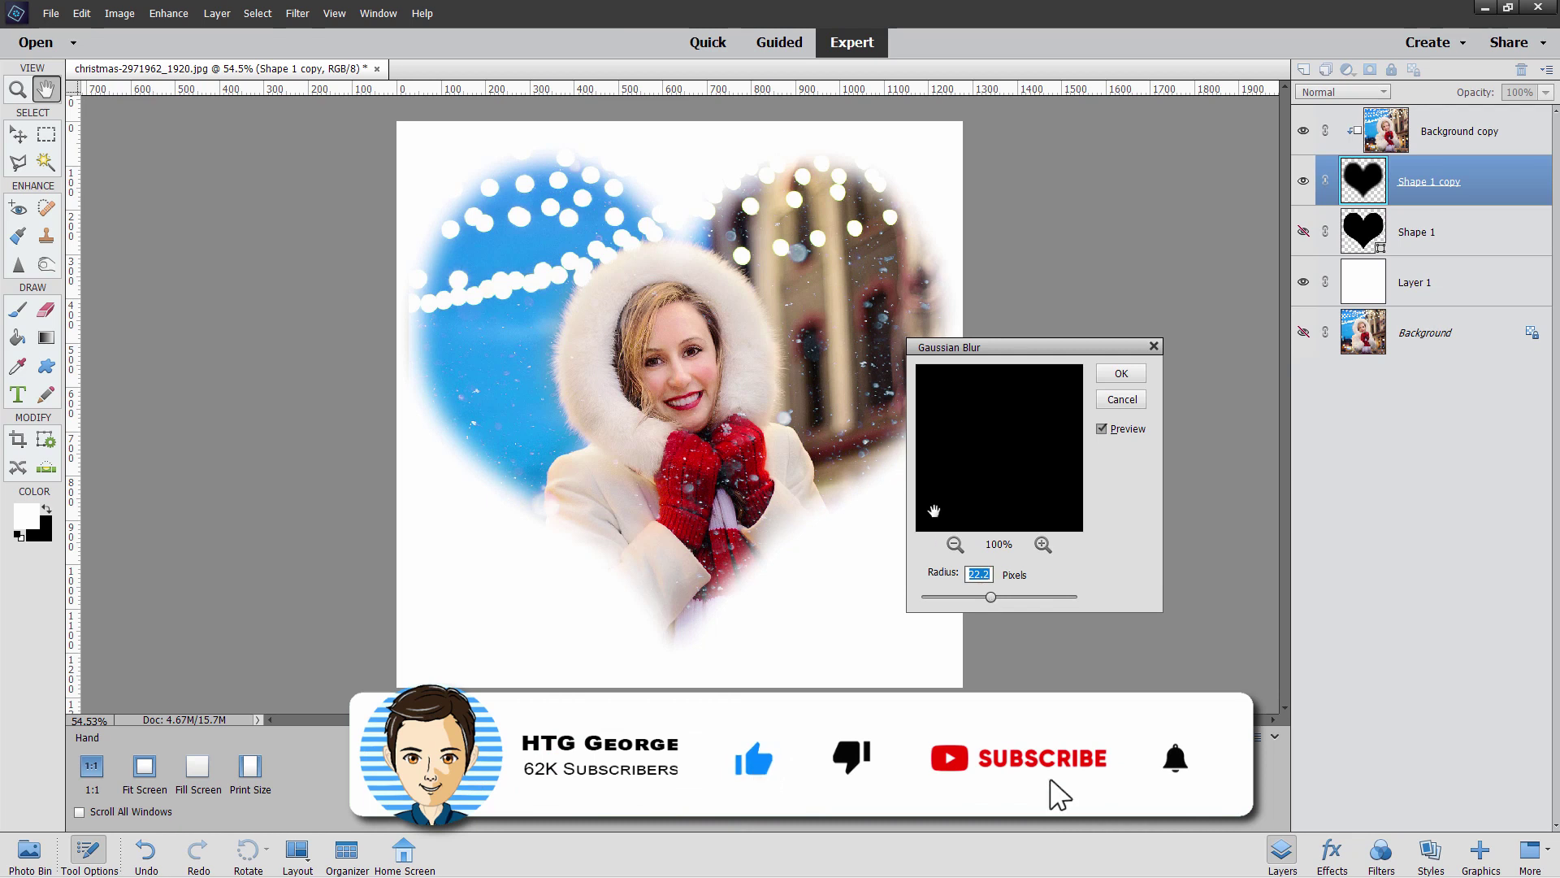
Step: Apply the Gaussian Blur to soften the heart copy's edges
left_click(1121, 373)
key("v")
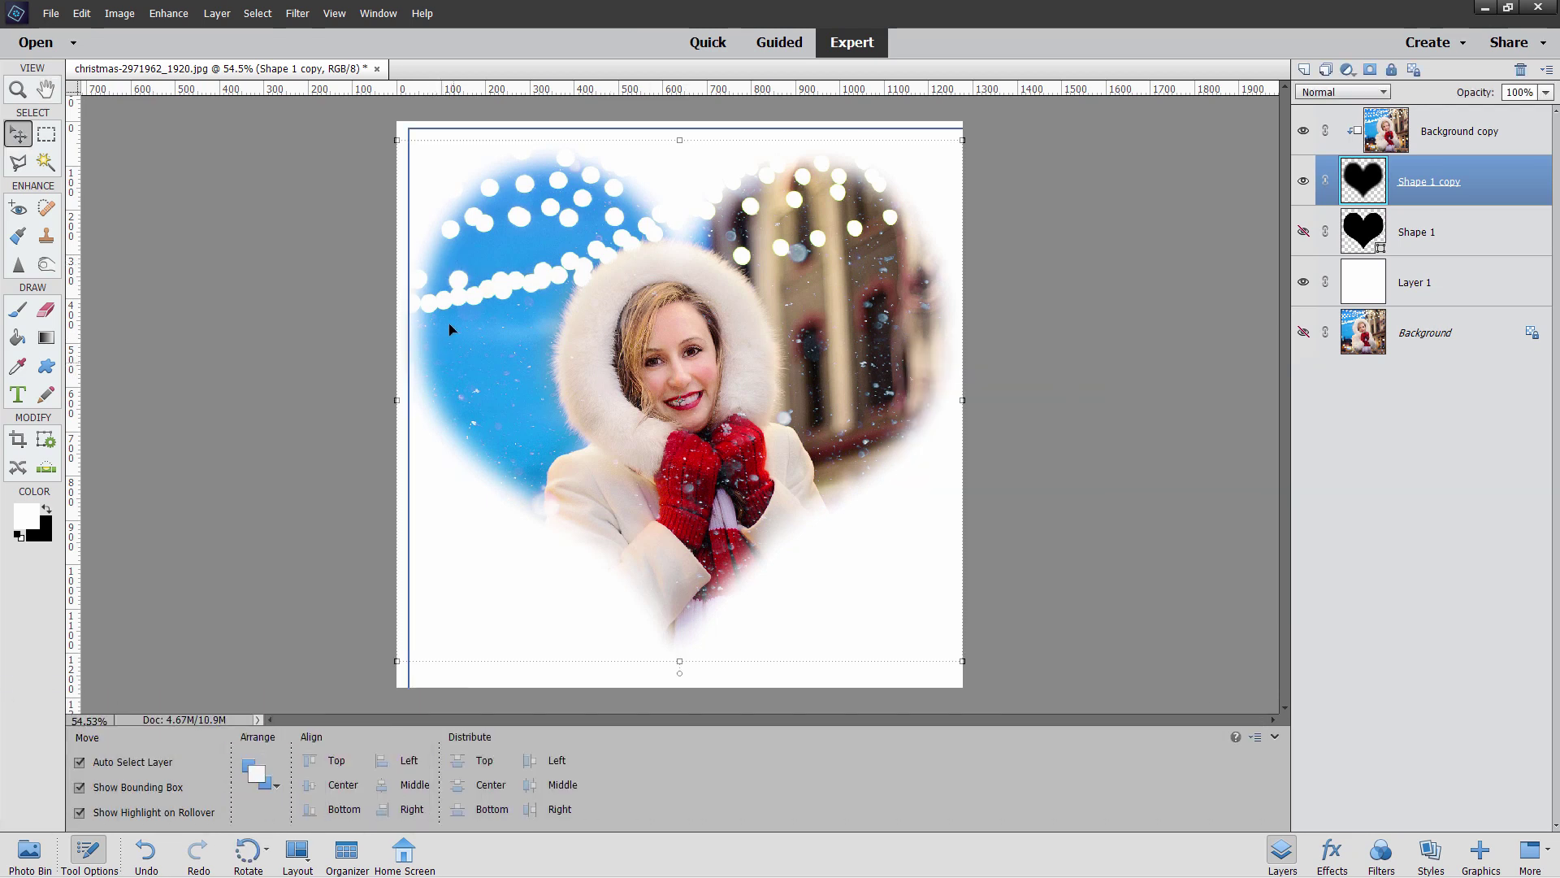
key("alt+bracketleft")
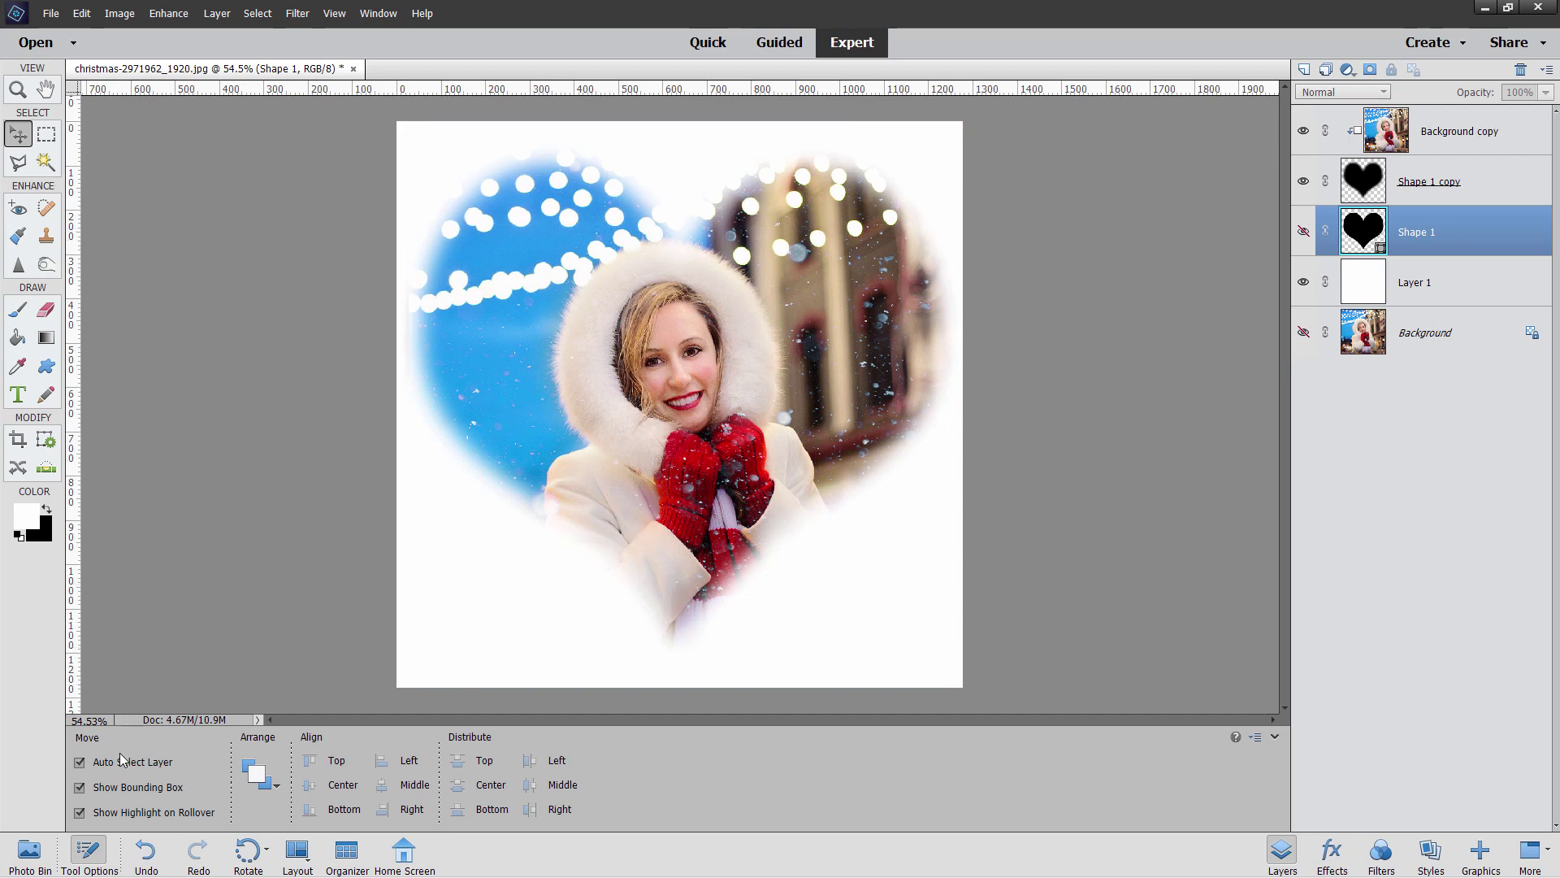
Step: Turn off Auto Select Layer and stretch the portrait to 102.11% width to cover the left edge
left_click(80, 761)
left_click(1464, 140)
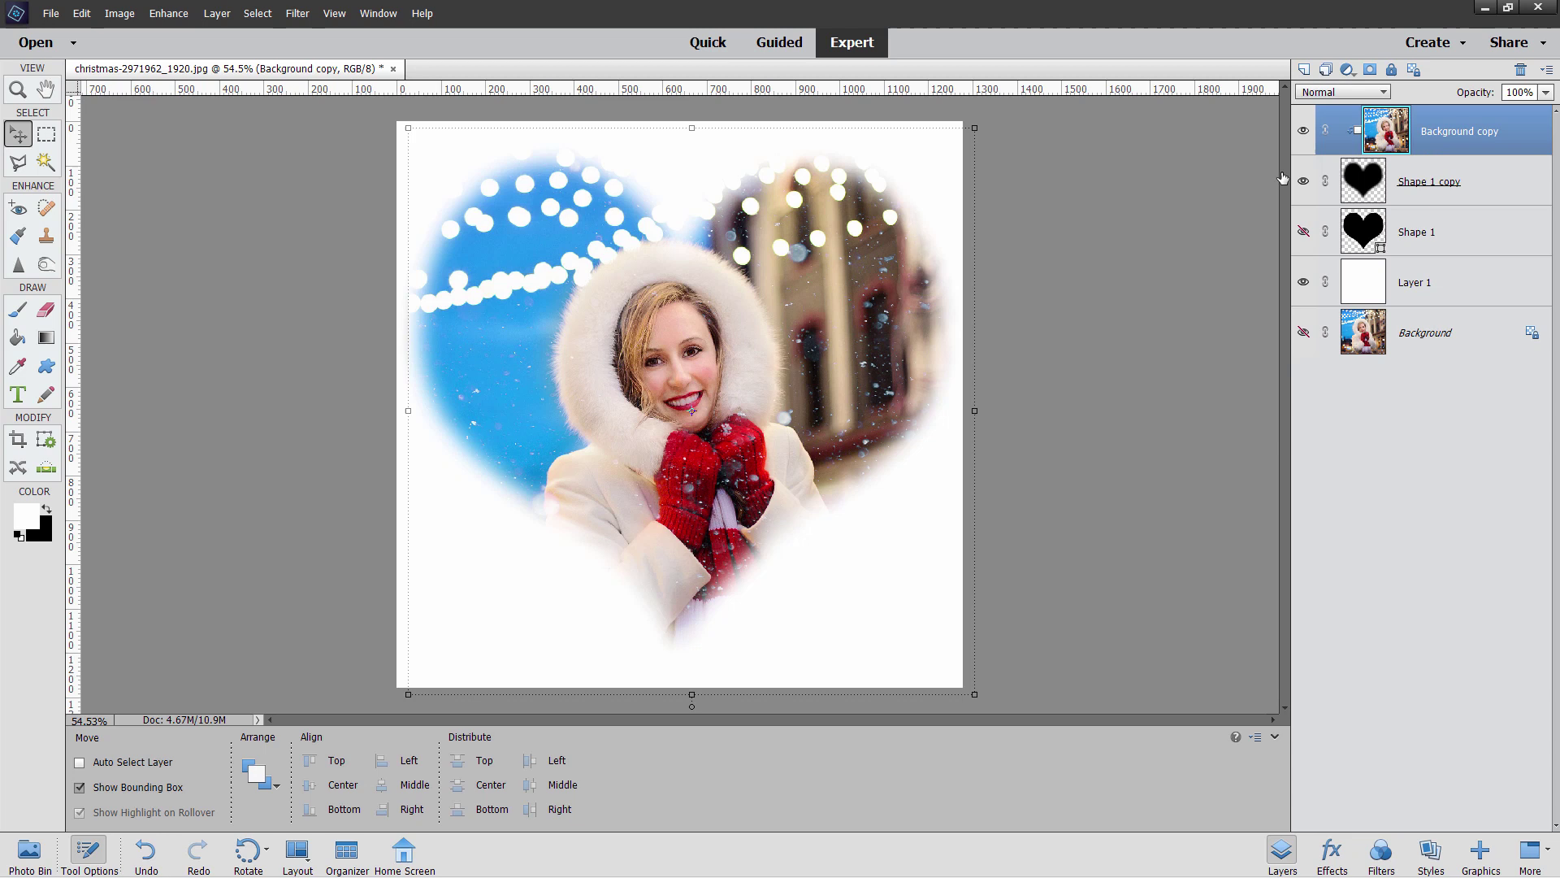
left_click_drag(409, 412, 402, 415)
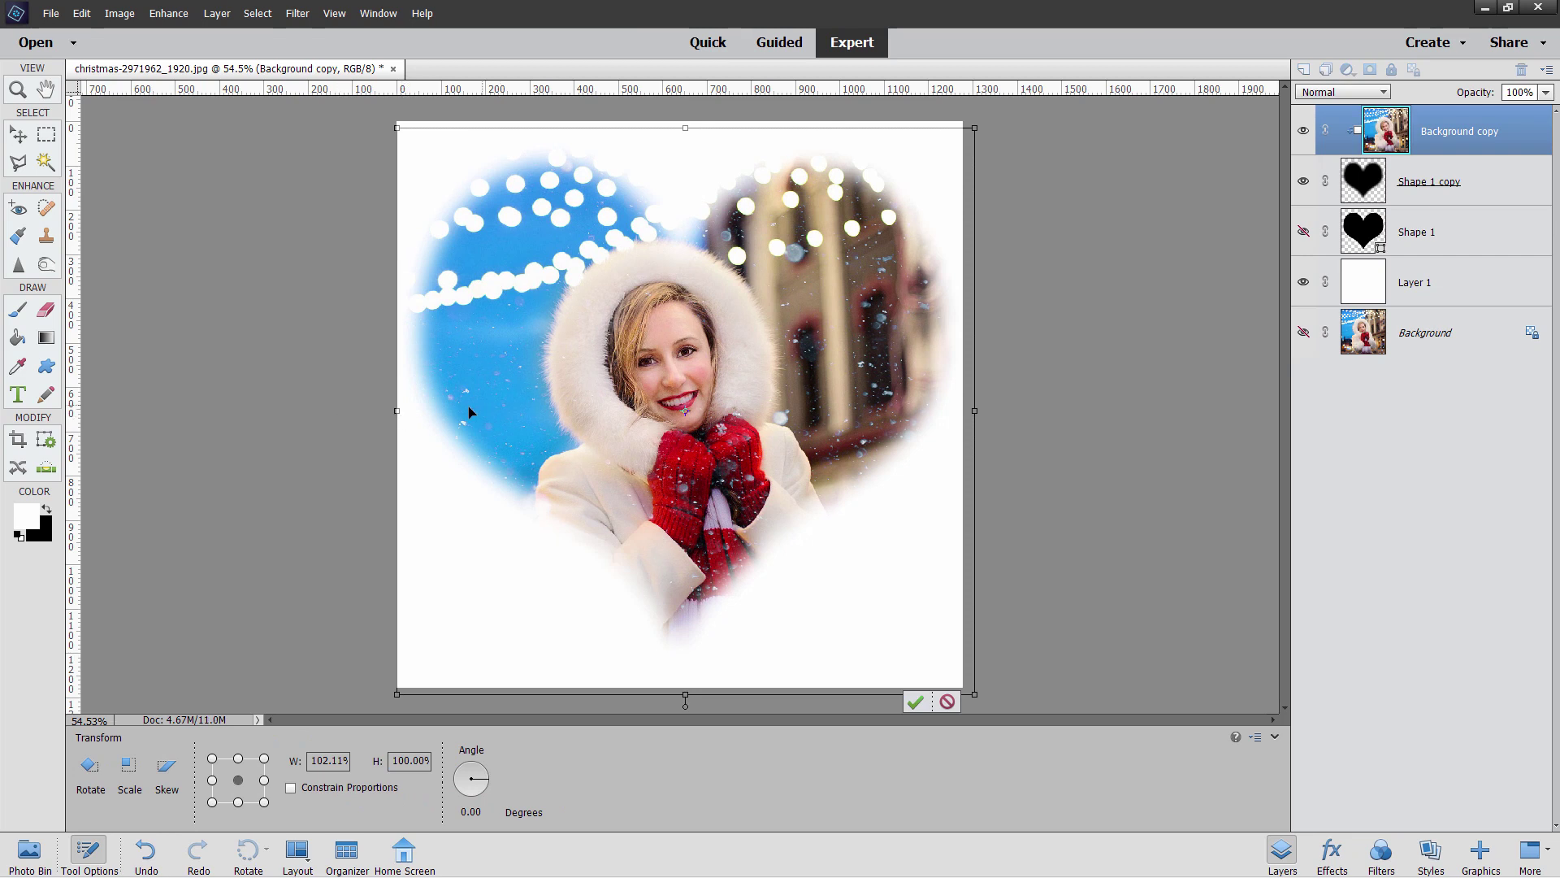
left_click(915, 701)
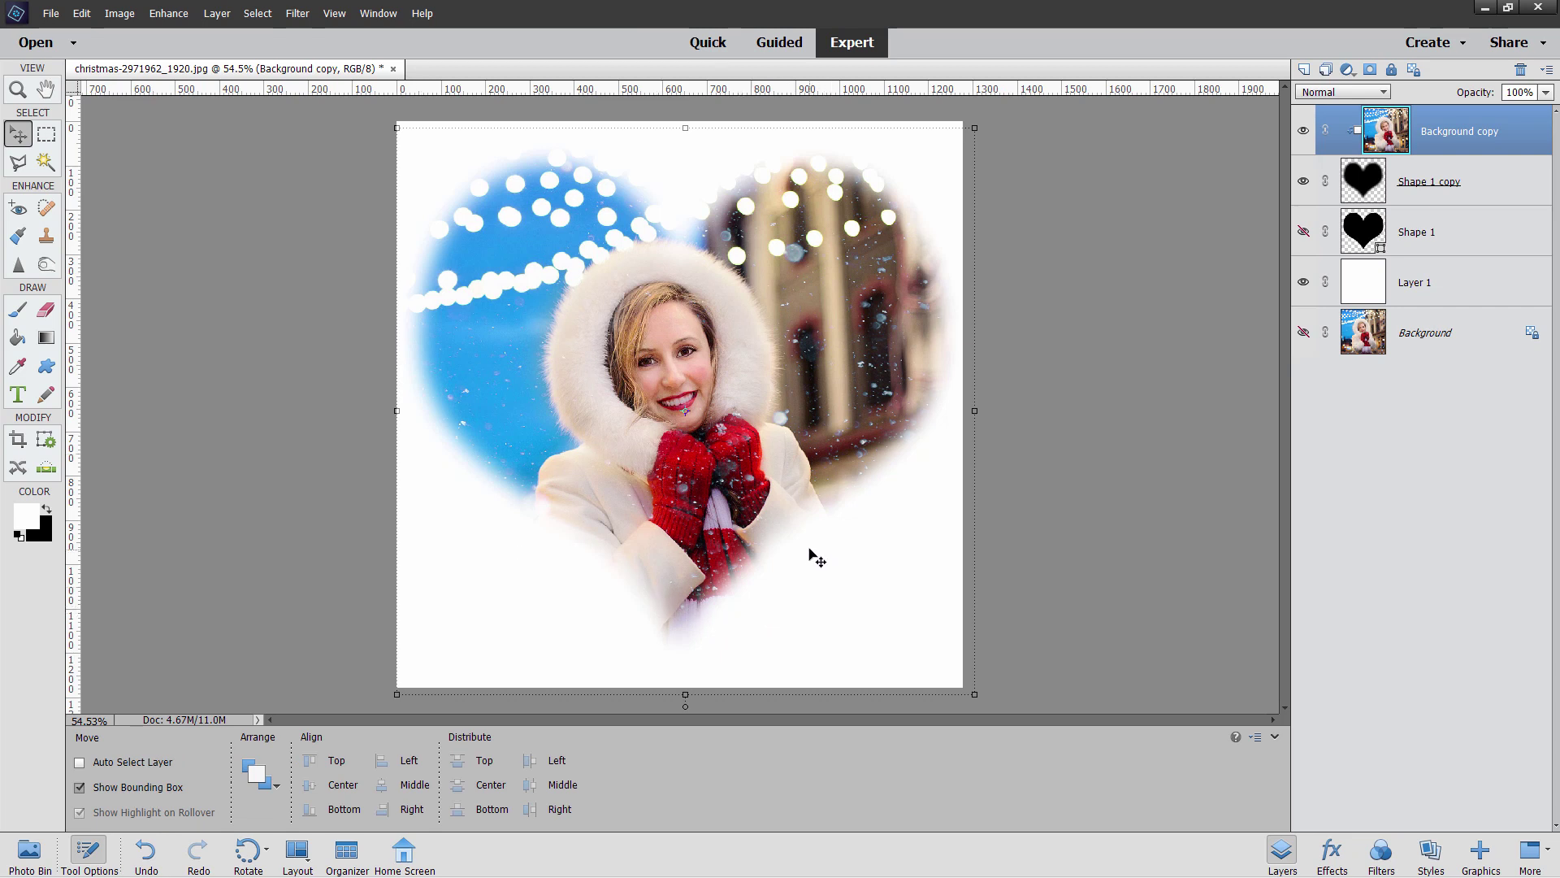
Step: Release the portrait's clipping mask from the heart and hide the Background copy layer
right_click(1448, 141)
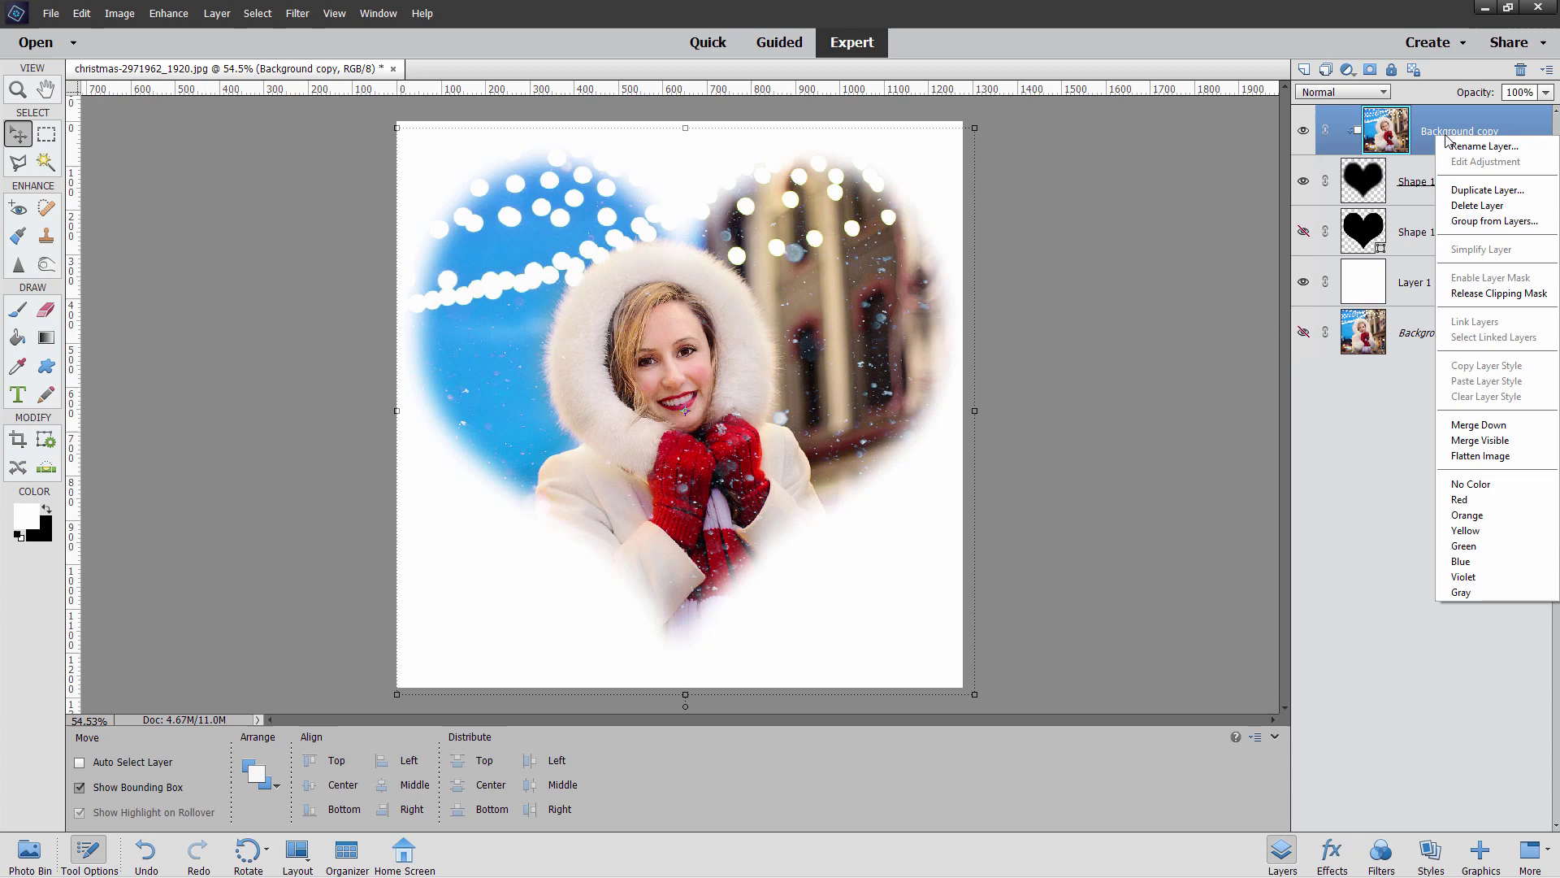
left_click(1470, 291)
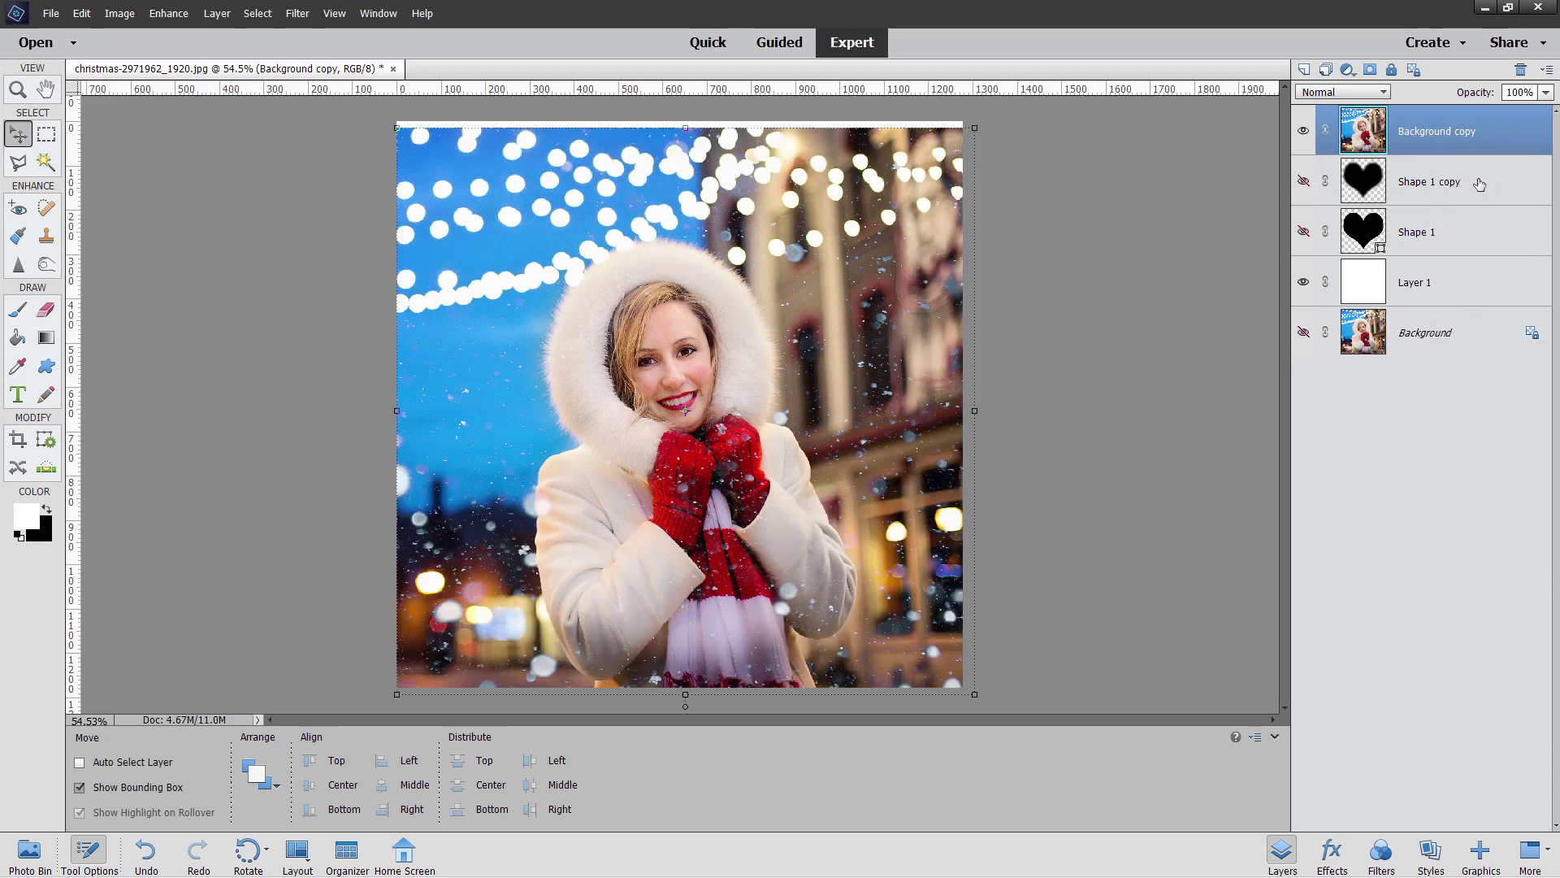
left_click(1479, 185)
left_click(1304, 131)
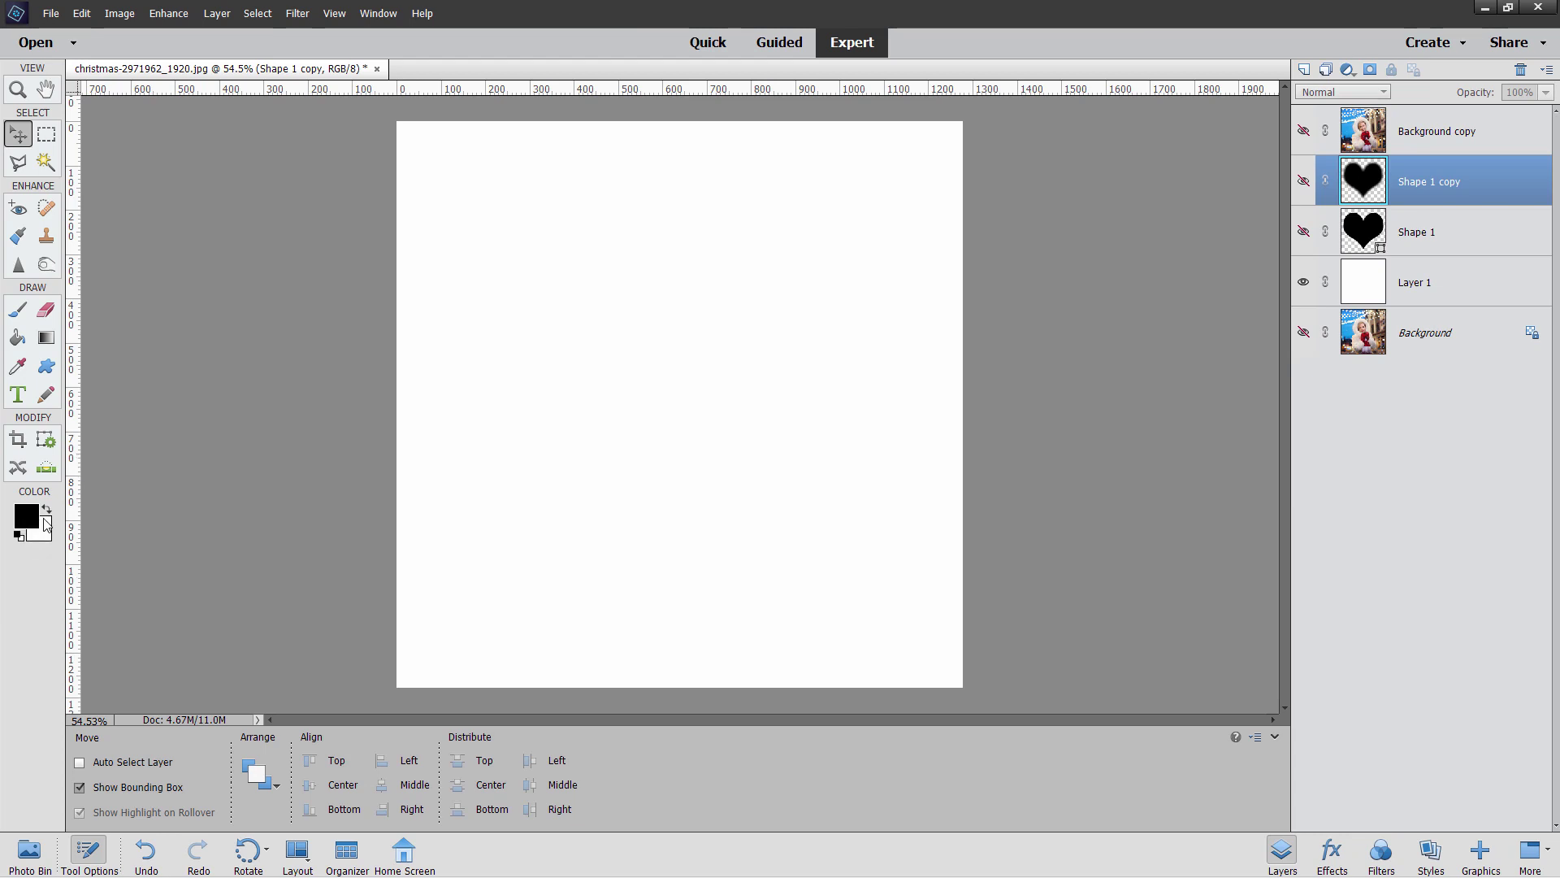
Step: Choose the Custom Shape tool and pick a snowflake from the All Elements Shapes set
left_click(49, 367)
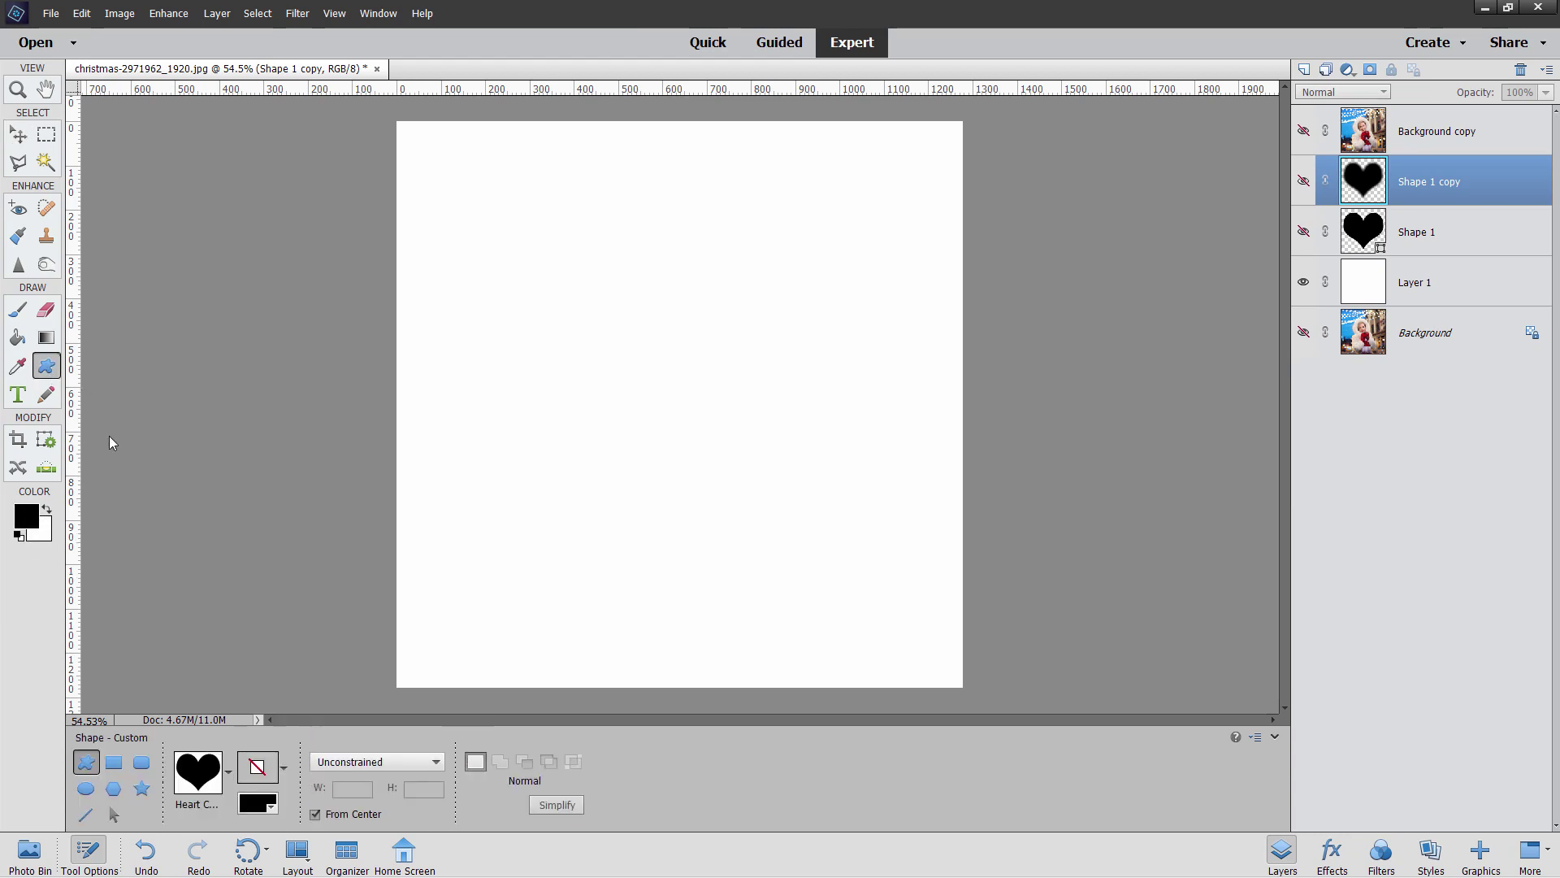
left_click(228, 769)
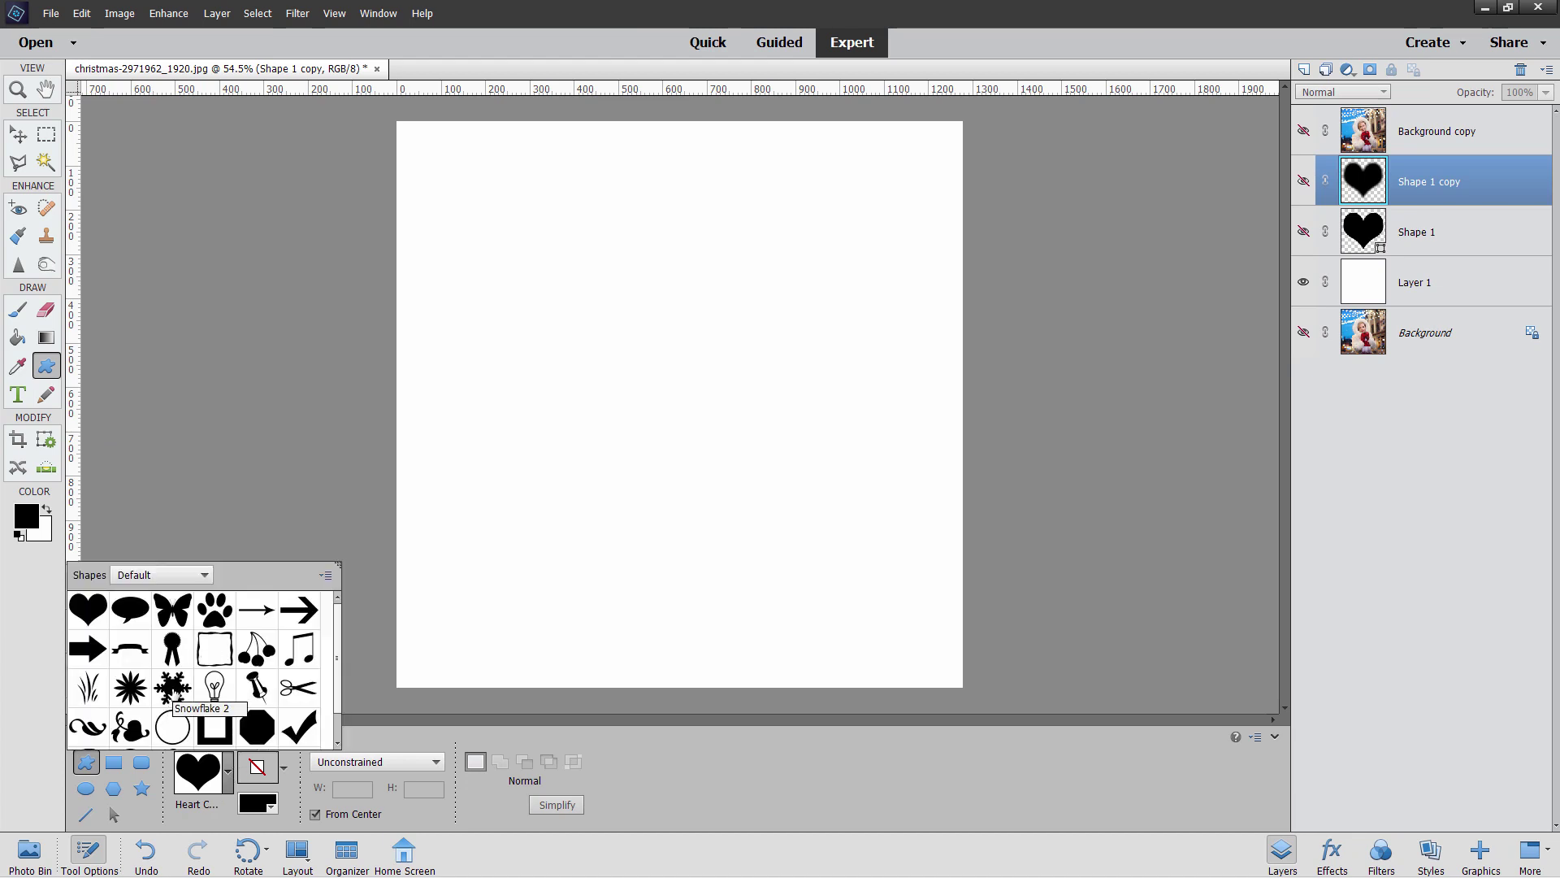
left_click(177, 576)
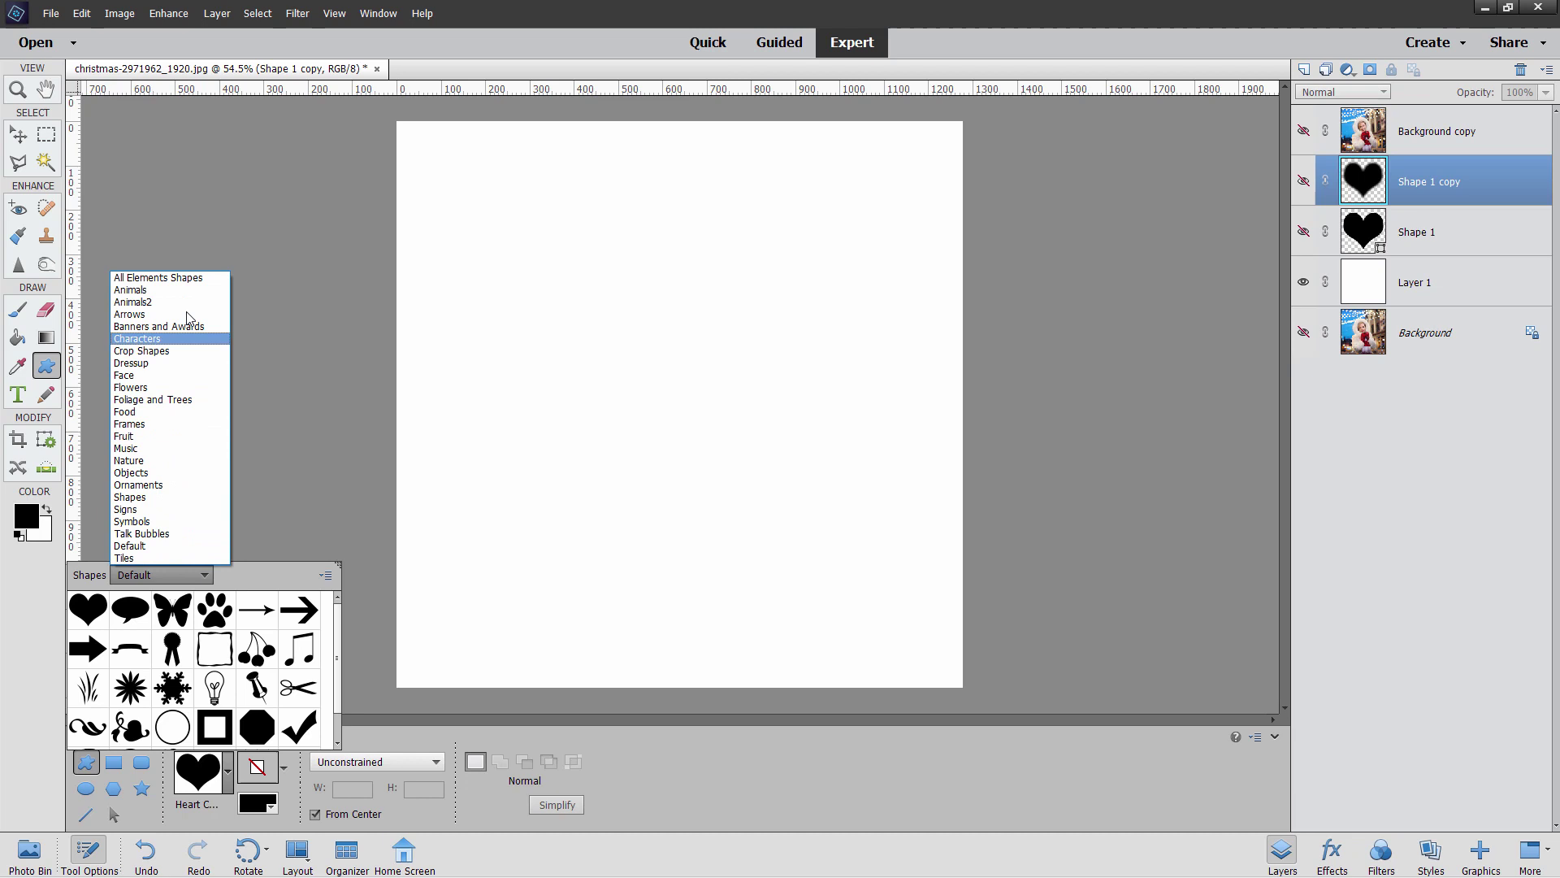
left_click(178, 278)
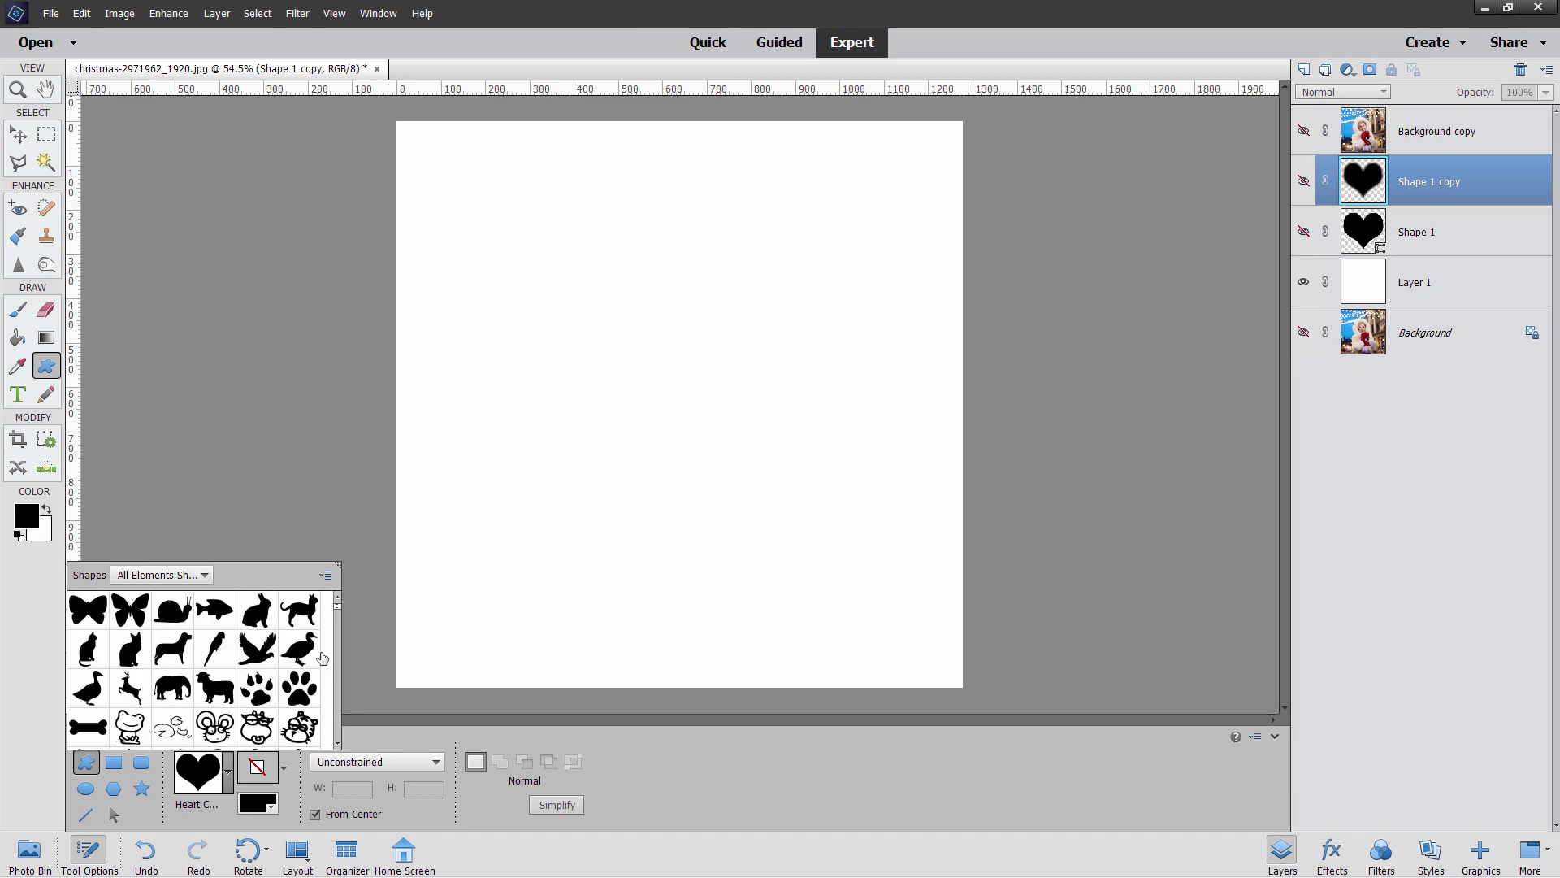
scroll(256, 657, "down", 2)
scroll(252, 656, "down", 10)
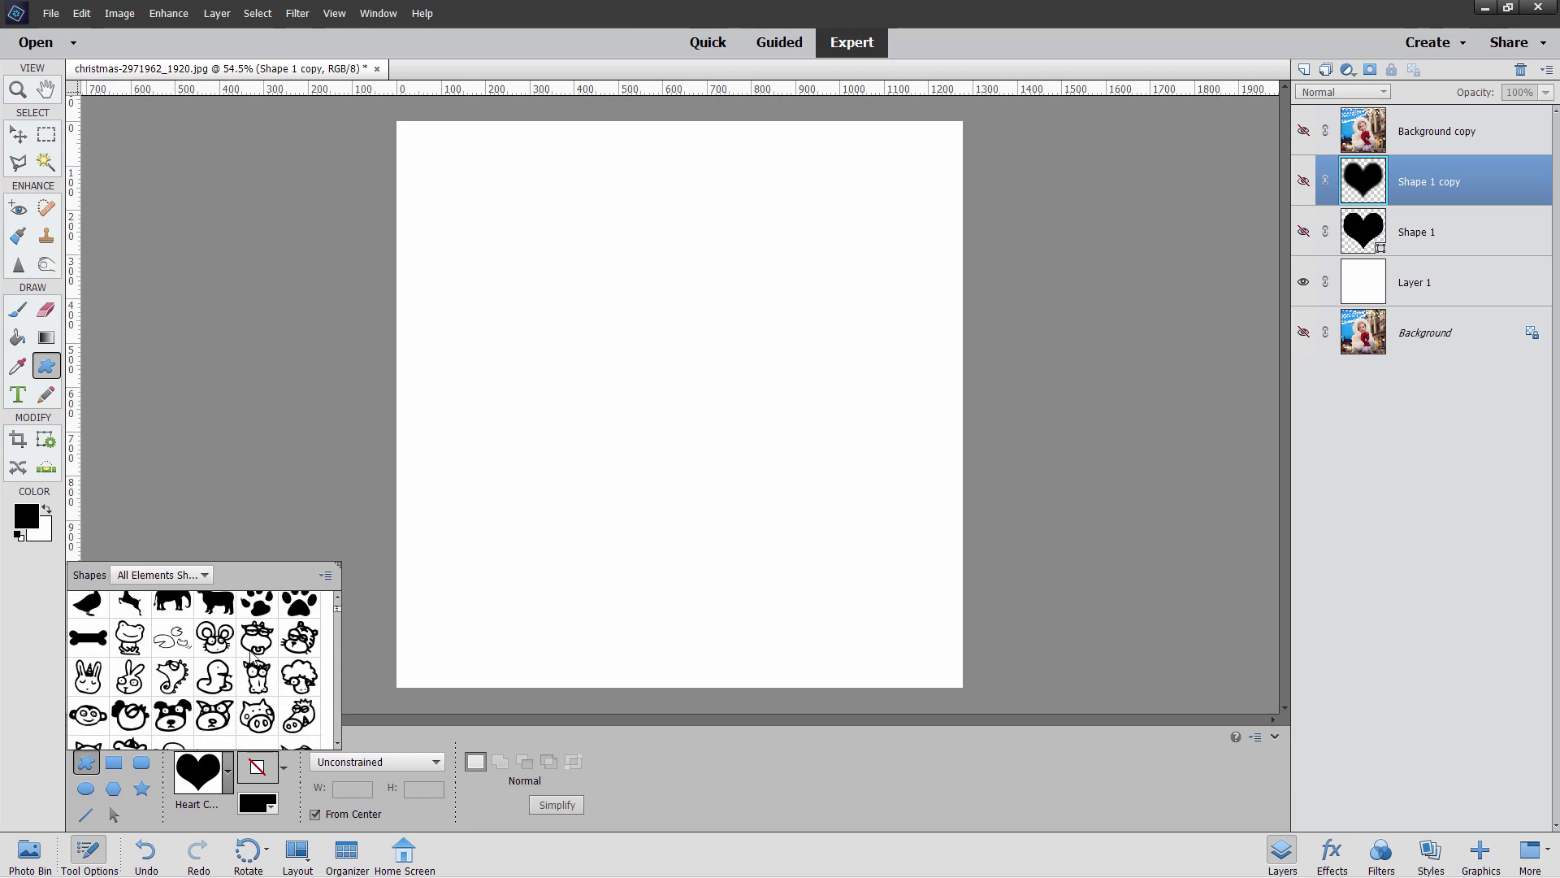
scroll(251, 657, "down", 12)
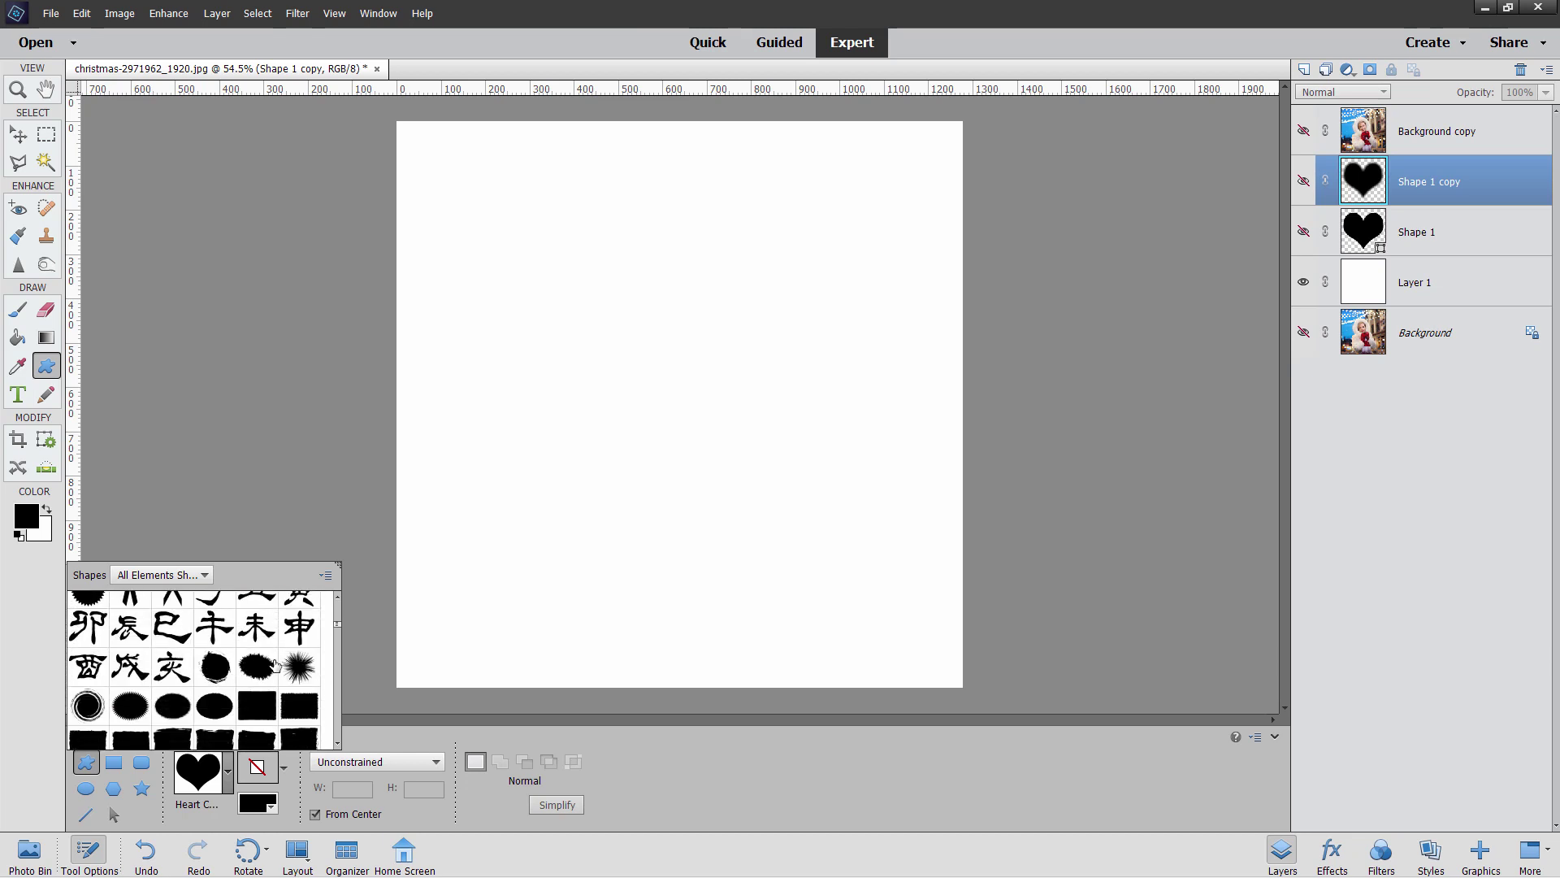
scroll(275, 664, "down", 1)
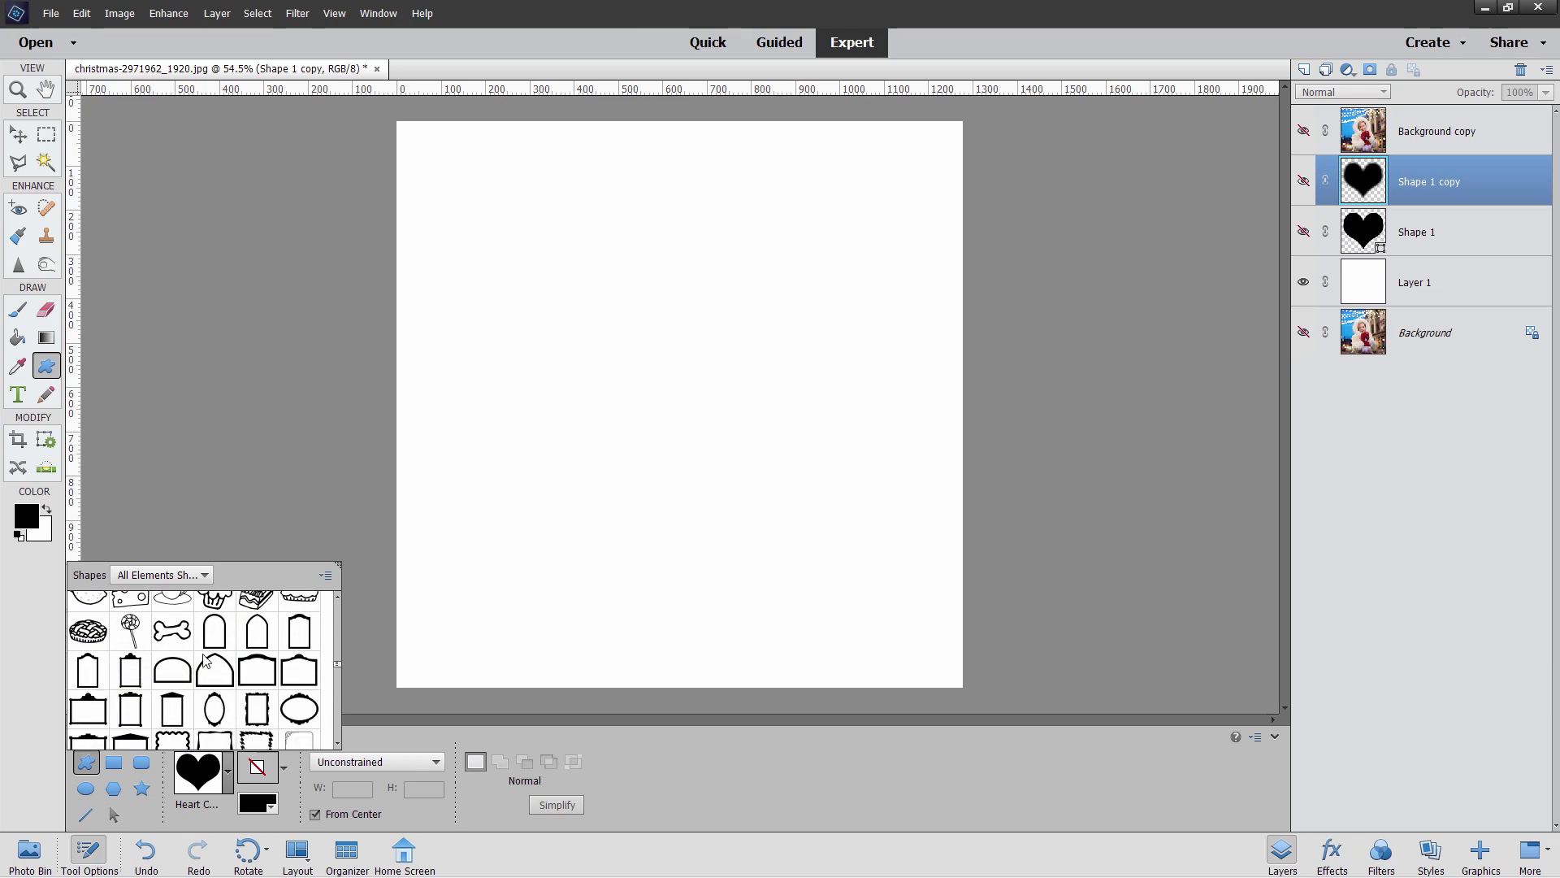
scroll(205, 660, "down", 3)
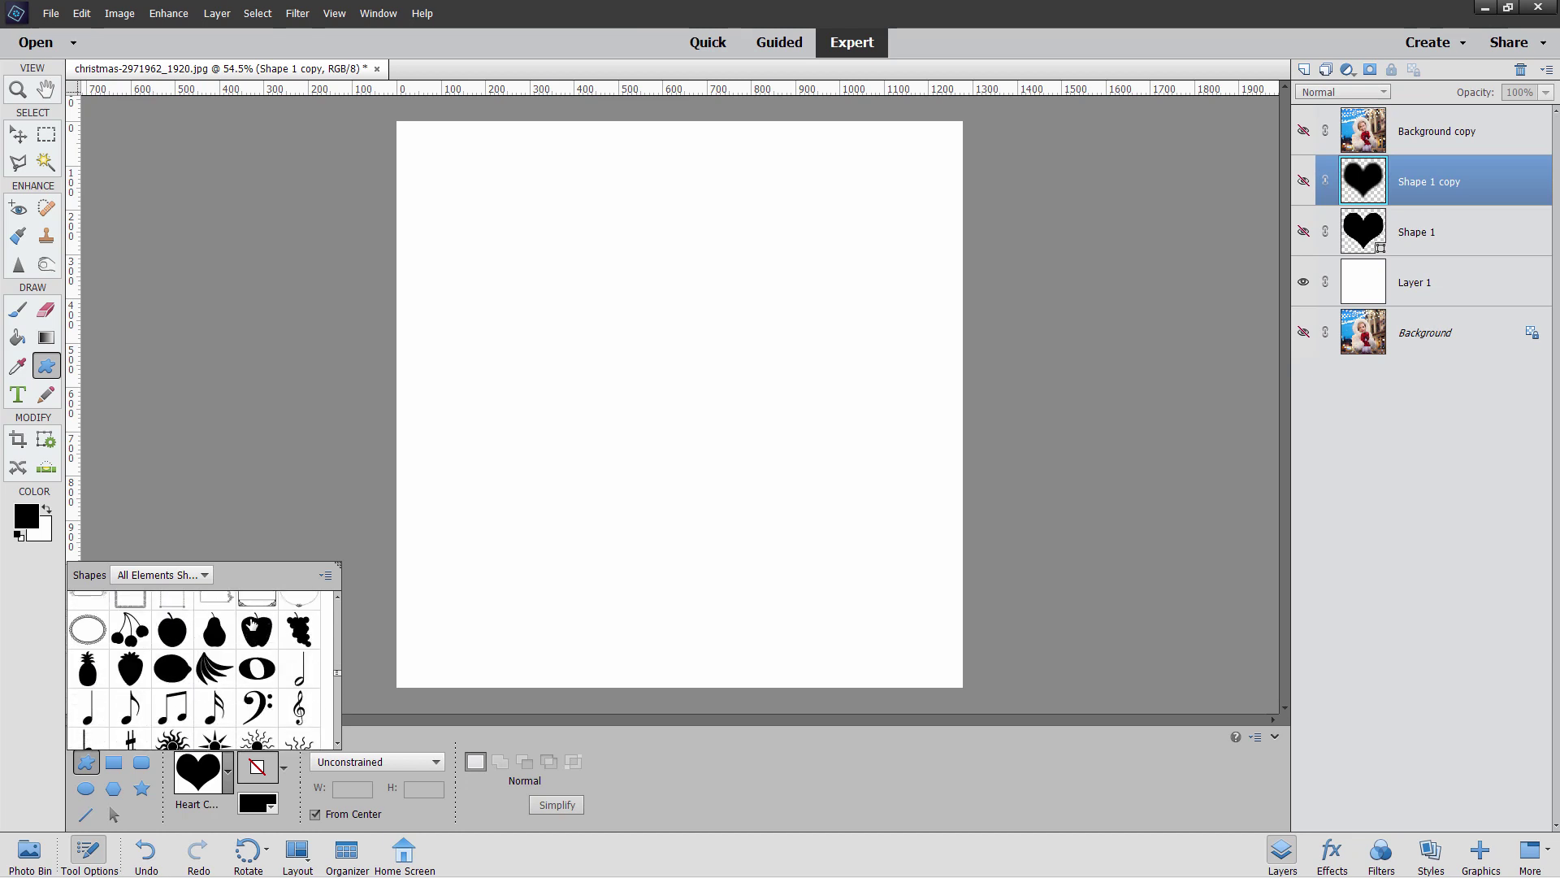
scroll(195, 631, "down", 5)
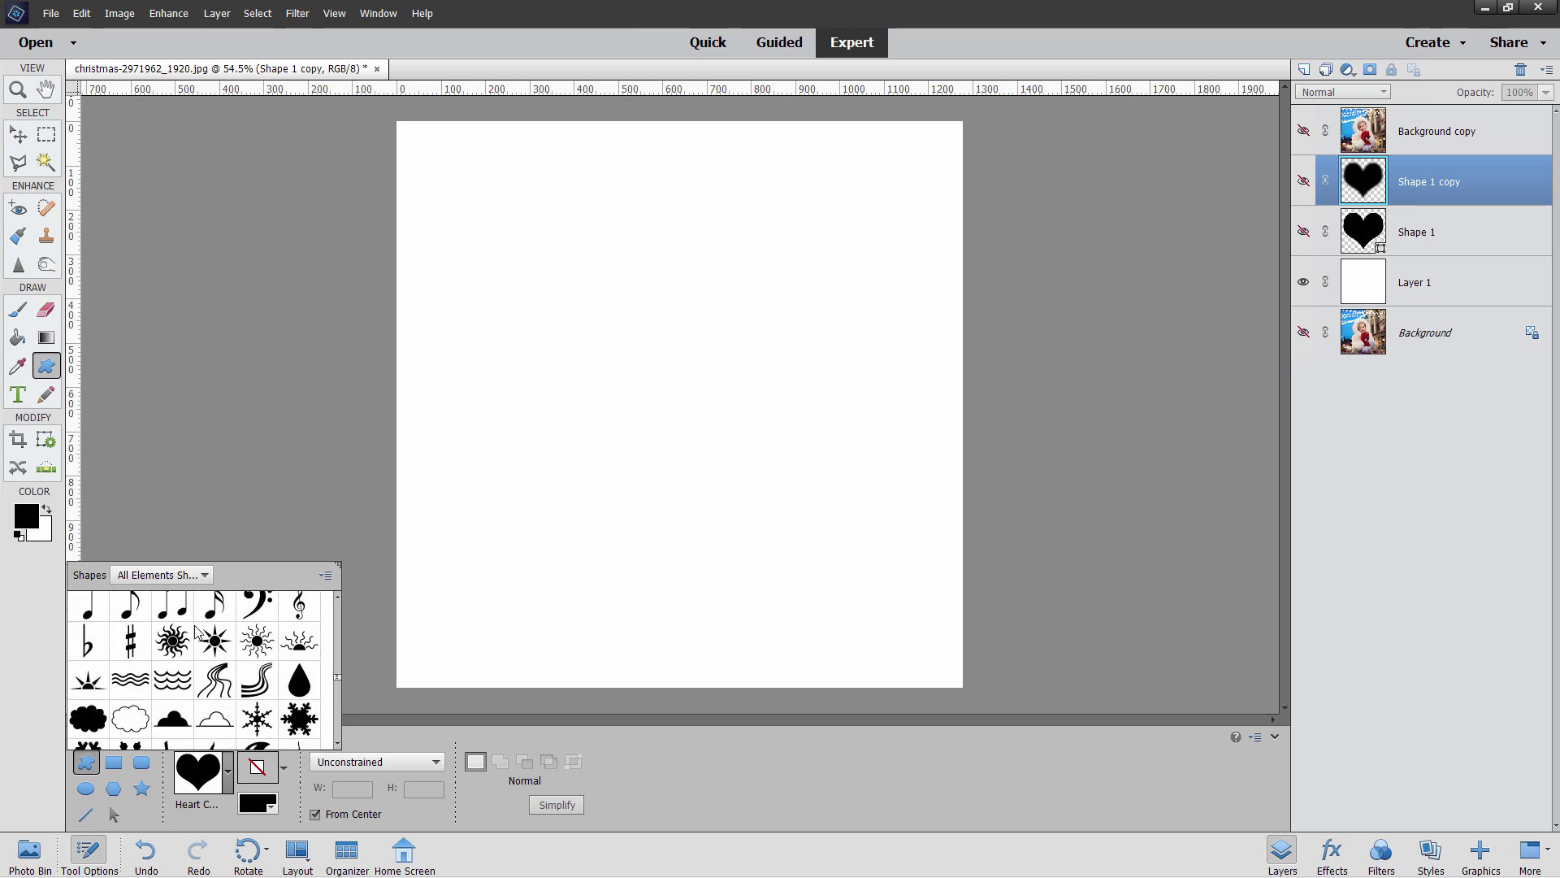
scroll(189, 642, "down", 1)
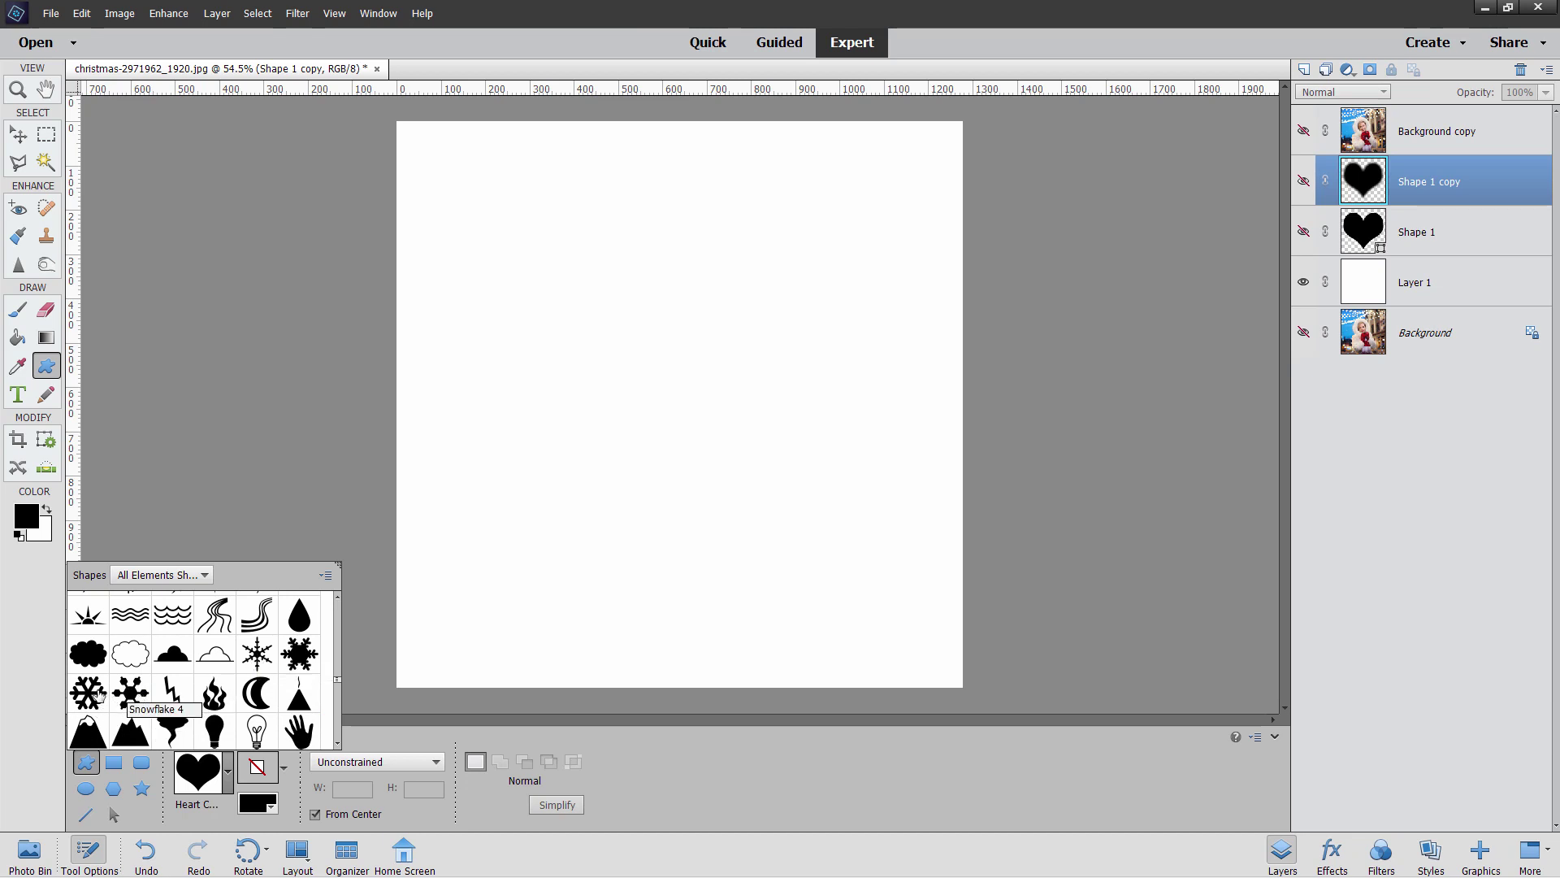
left_click(300, 662)
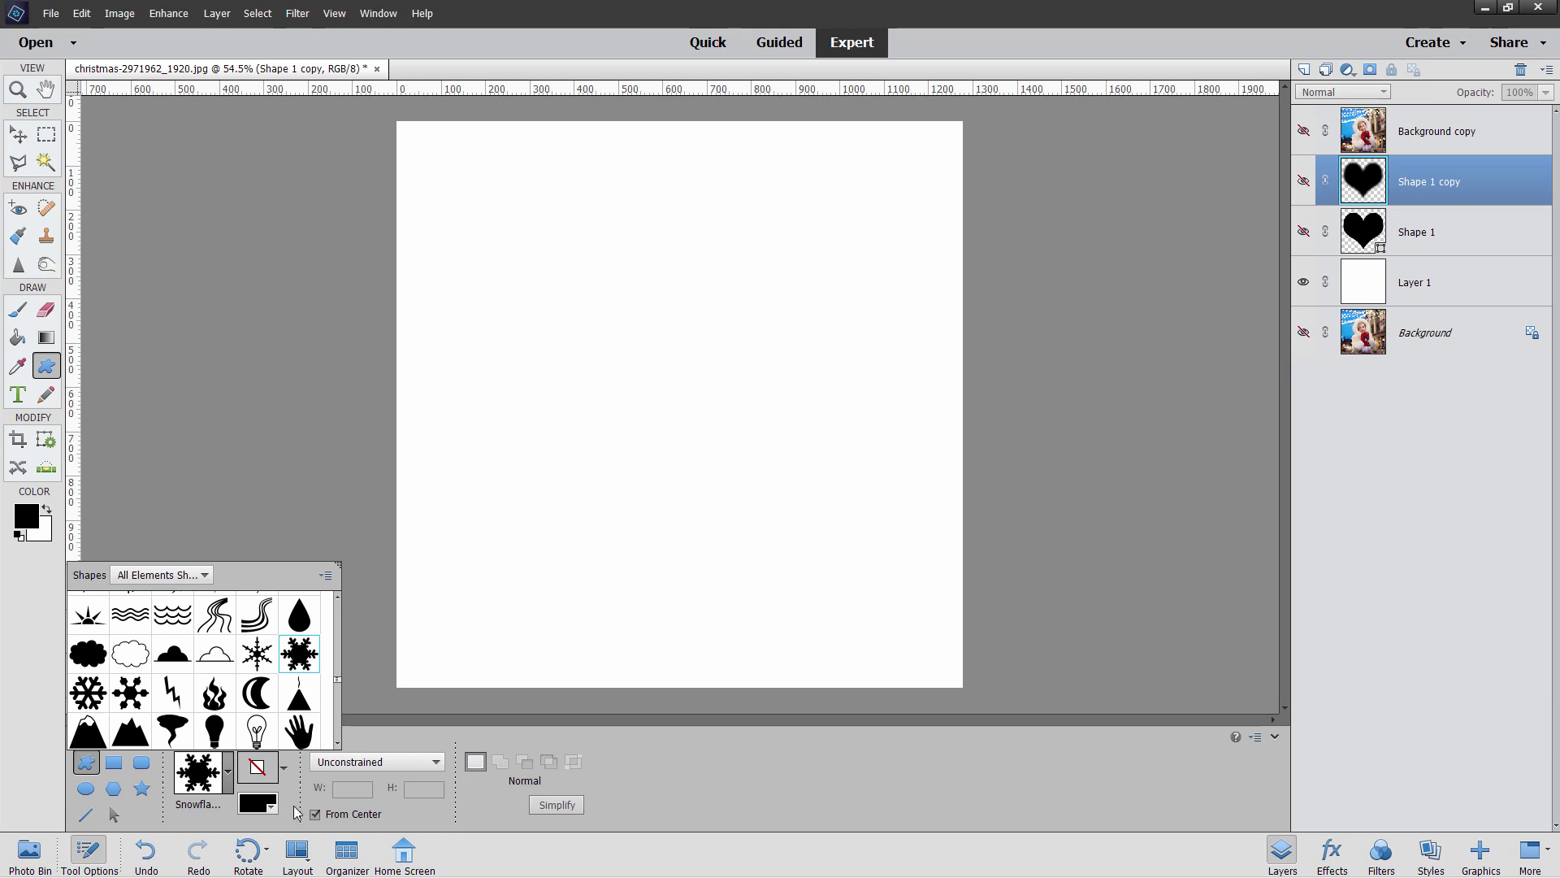
Step: Draw a proportional snowflake from the canvas centre that nearly fills the canvas
left_click(666, 412)
left_click_drag(667, 411, 942, 646)
key("shift")
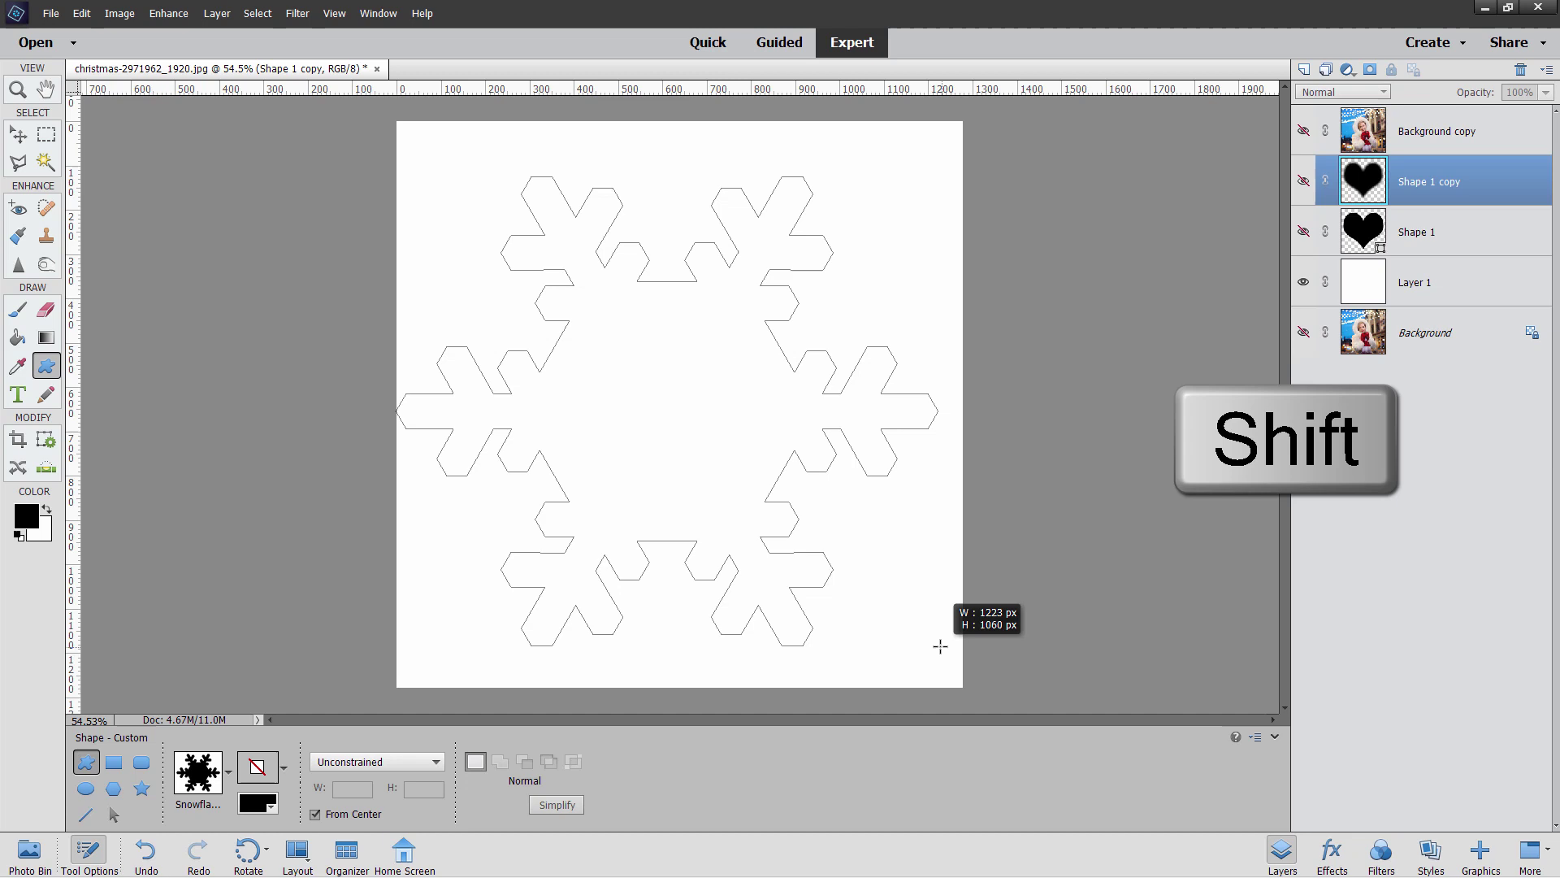
mouse_move(940, 646)
left_mouse_down()
mouse_move(933, 617)
mouse_move(968, 646)
left_mouse_up()
key("v")
left_click_drag(645, 473, 648, 480)
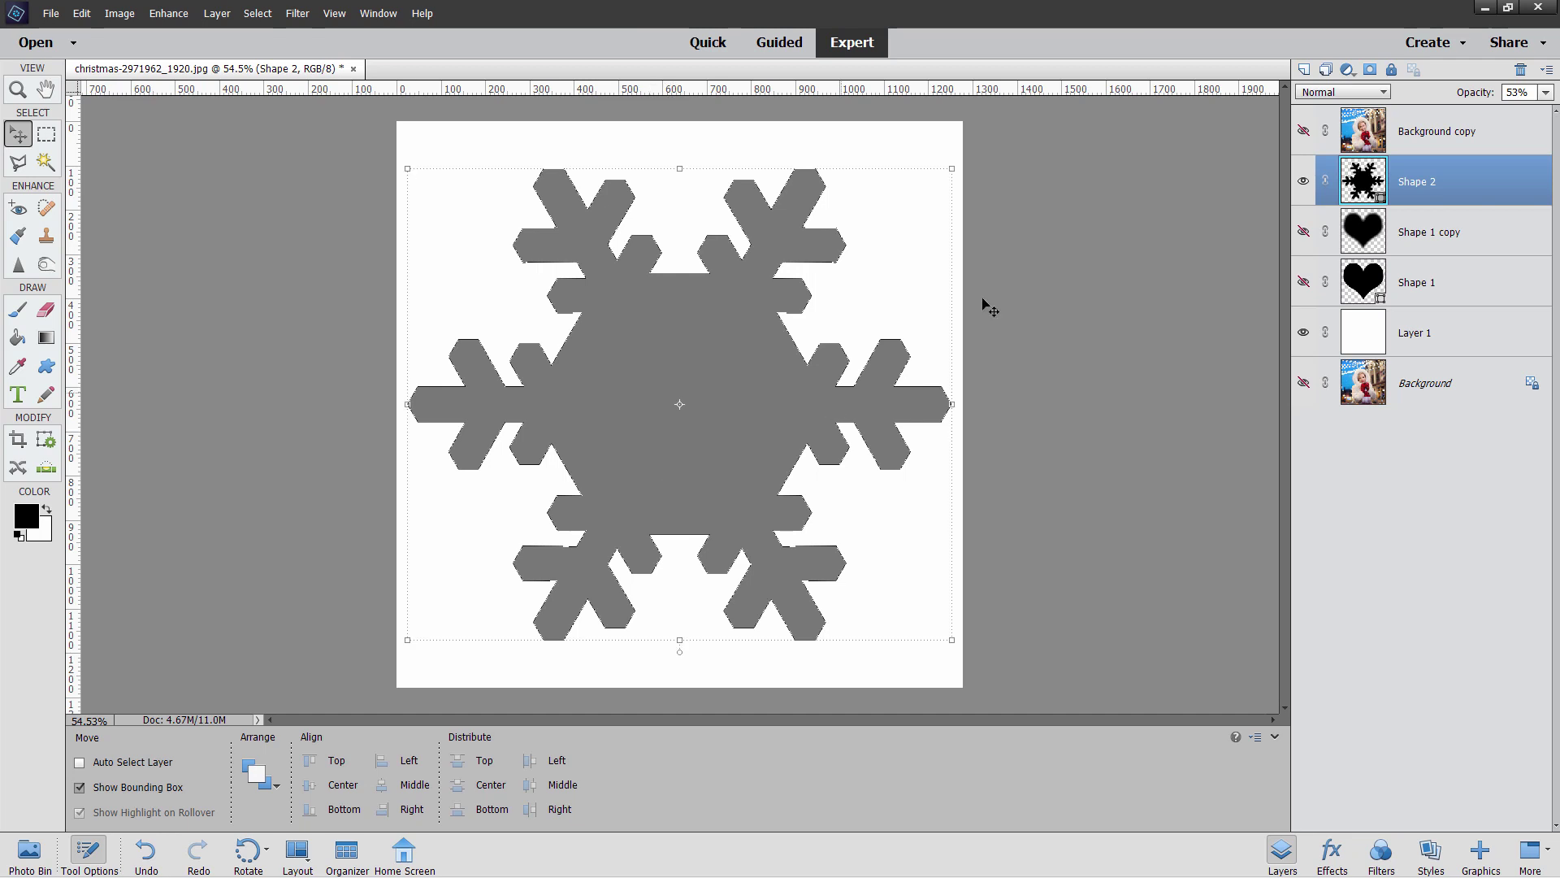
Step: Raise the Shape 2 layer opacity to 100% and select the Background copy layer
left_click(1541, 93)
left_click_drag(1519, 114, 1549, 112)
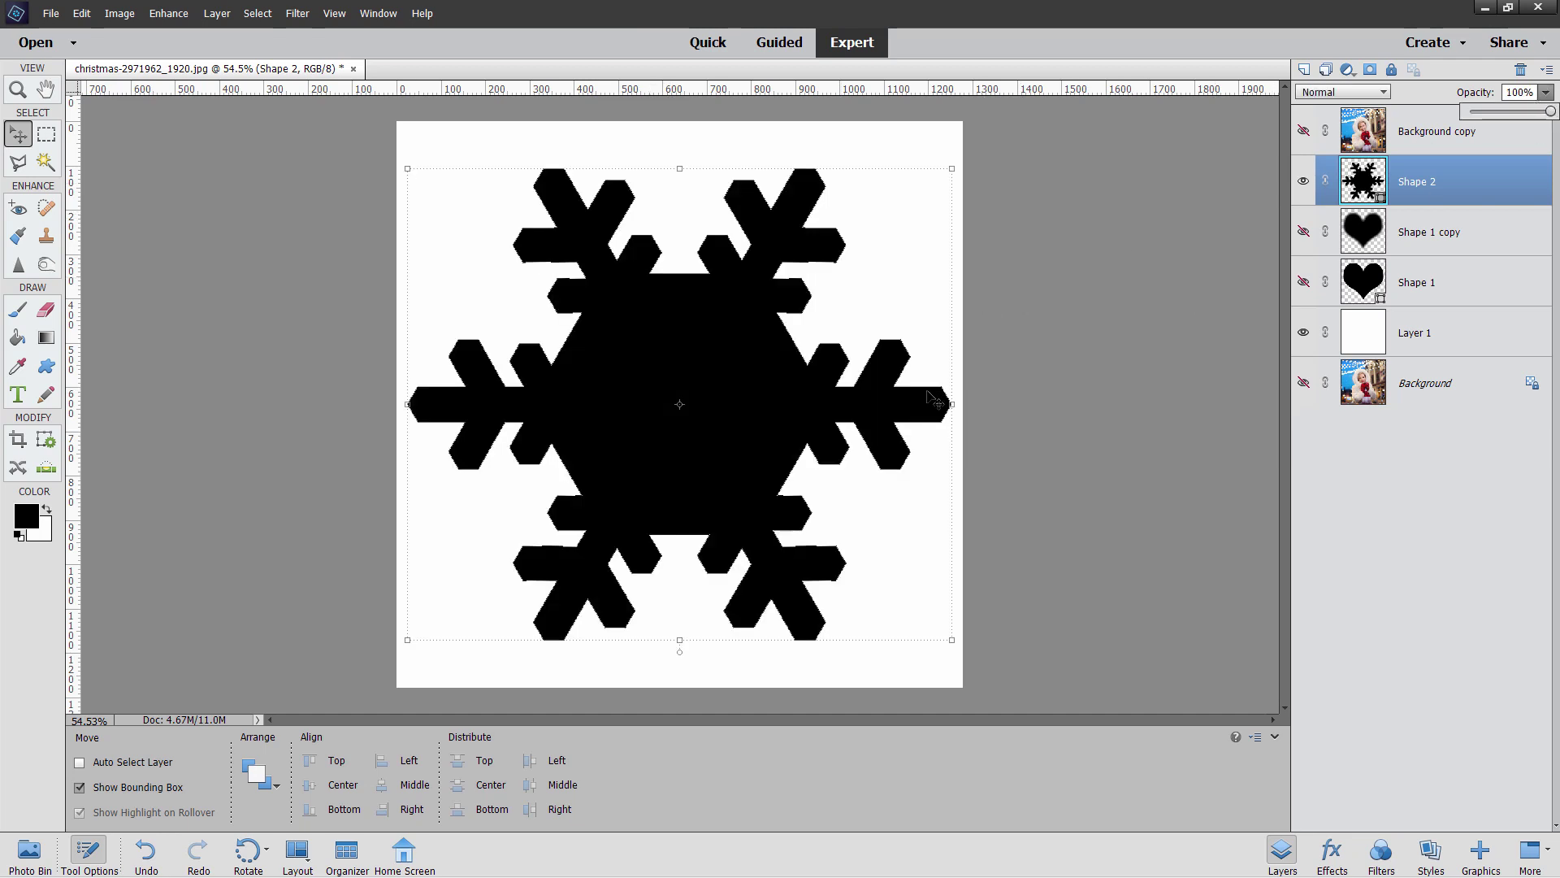
left_click(1434, 143)
Step: Show the Background copy photo and clip it to the Shape 2 snowflake
left_click(1303, 130)
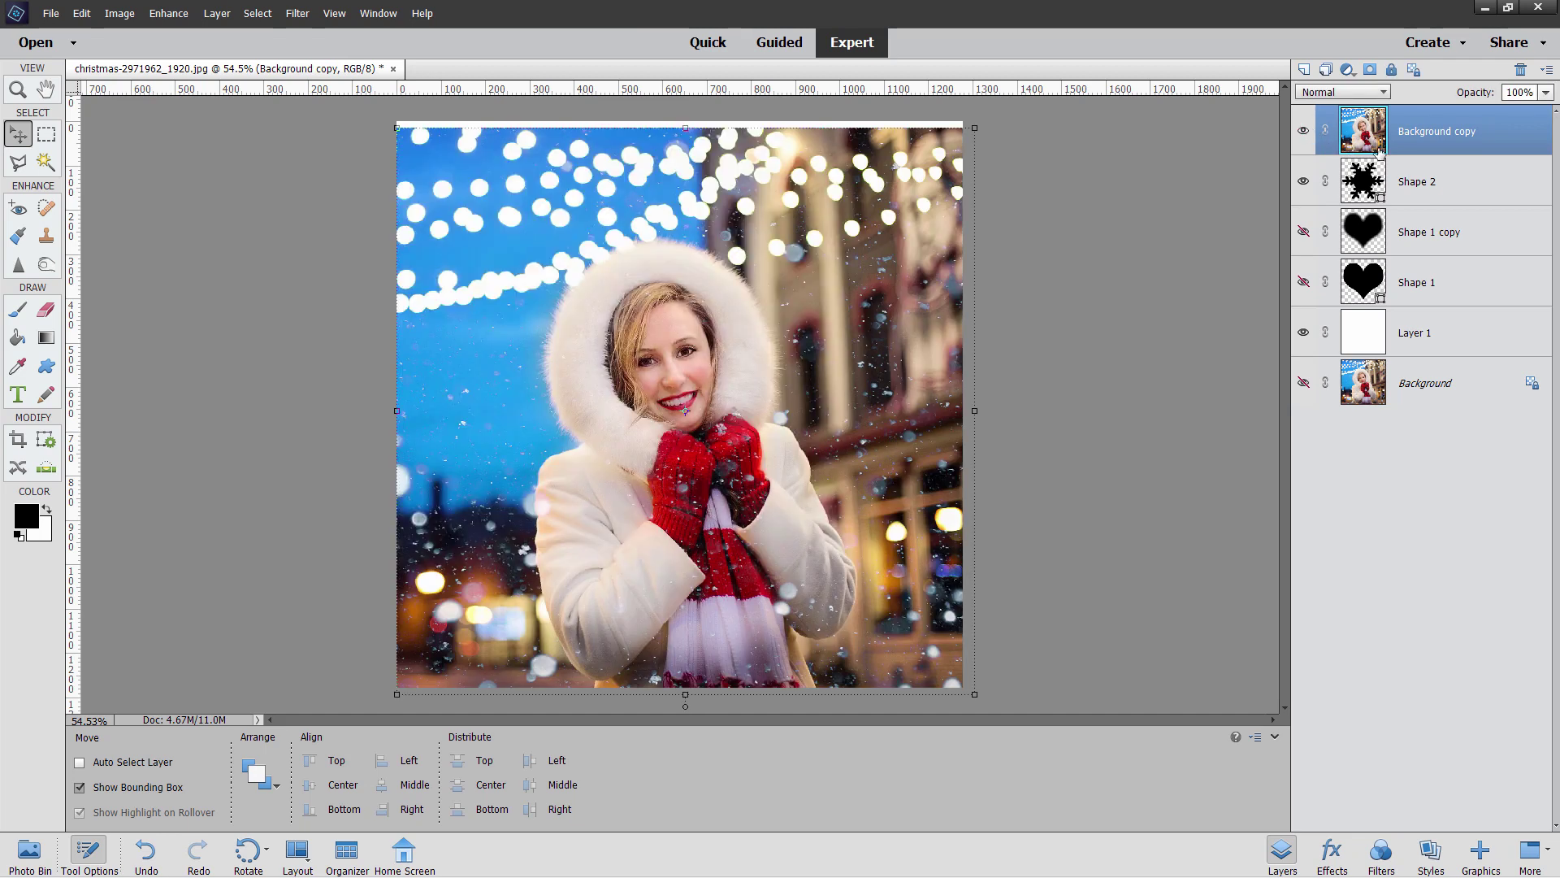
right_click(1418, 140)
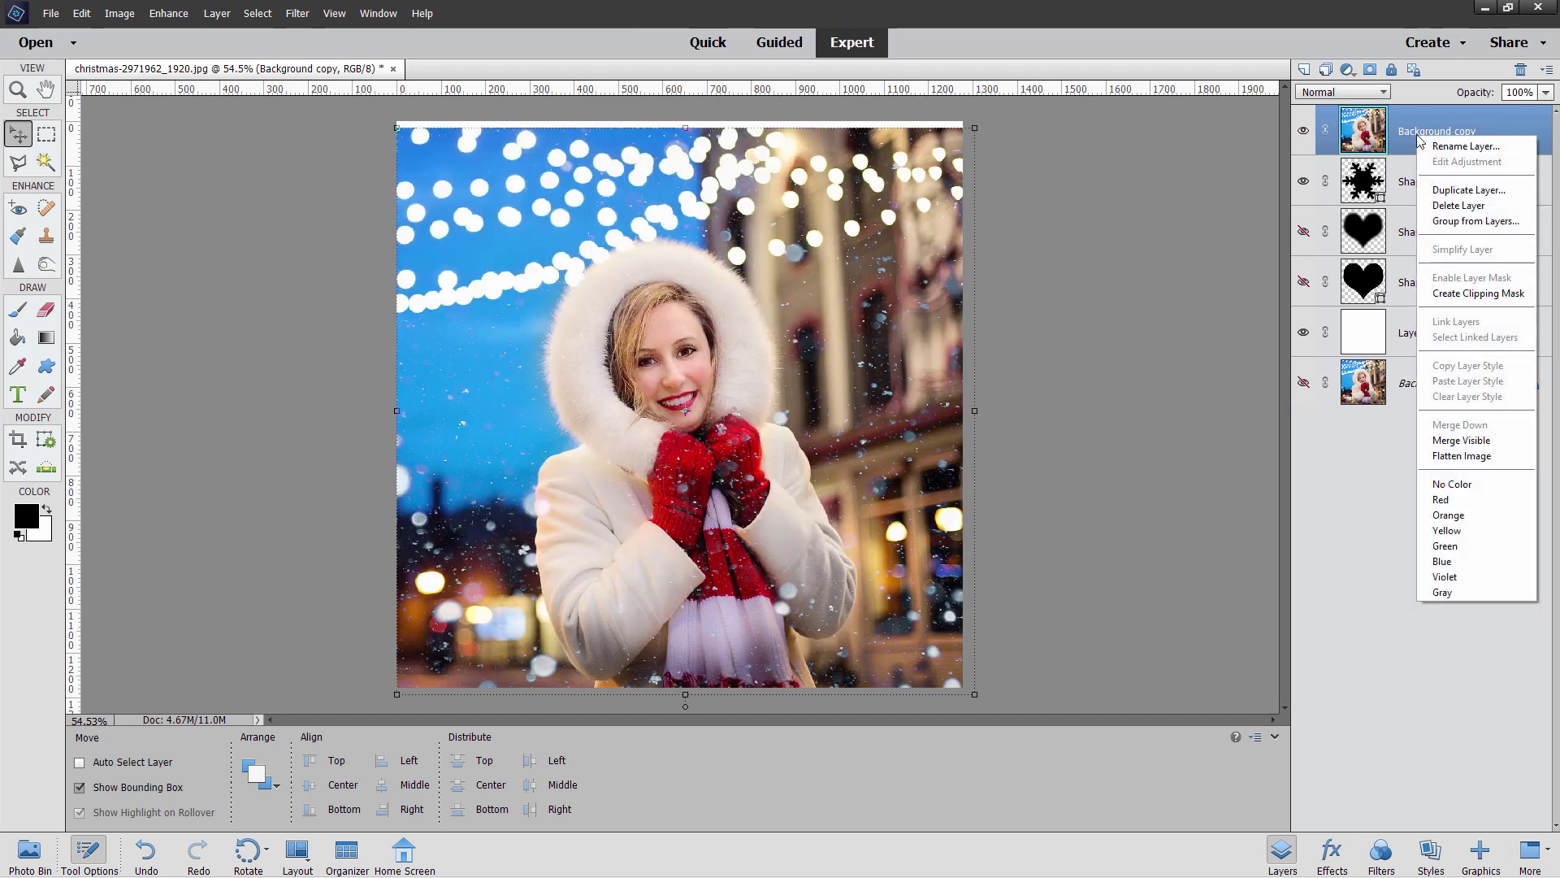
left_click(1466, 301)
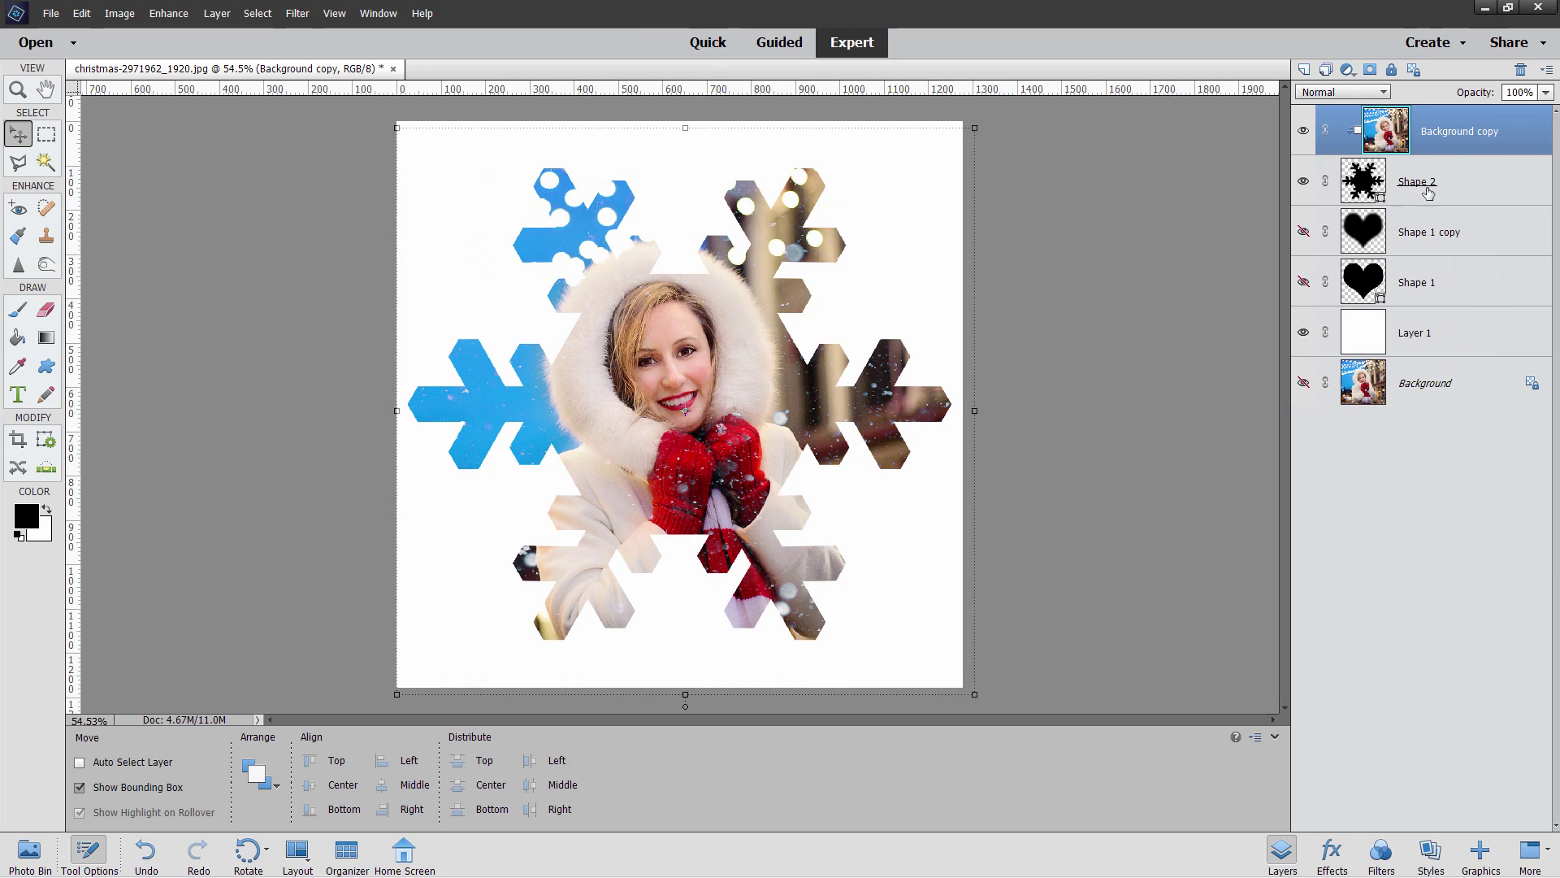
Step: Duplicate the Shape 2 layer to create Shape 2 copy
left_click(1462, 190)
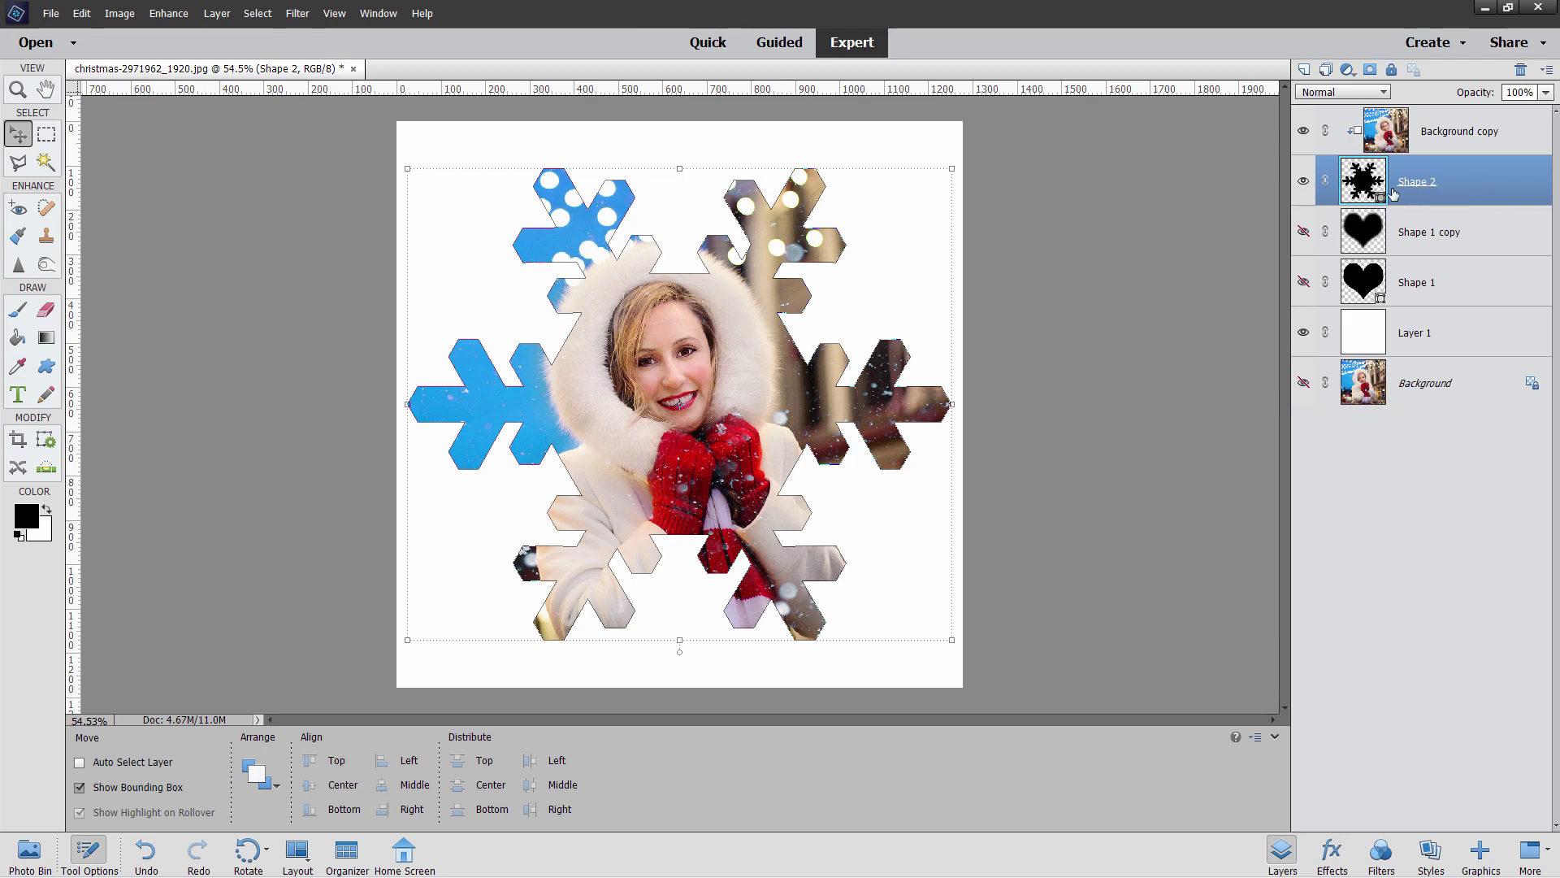
right_click(1421, 186)
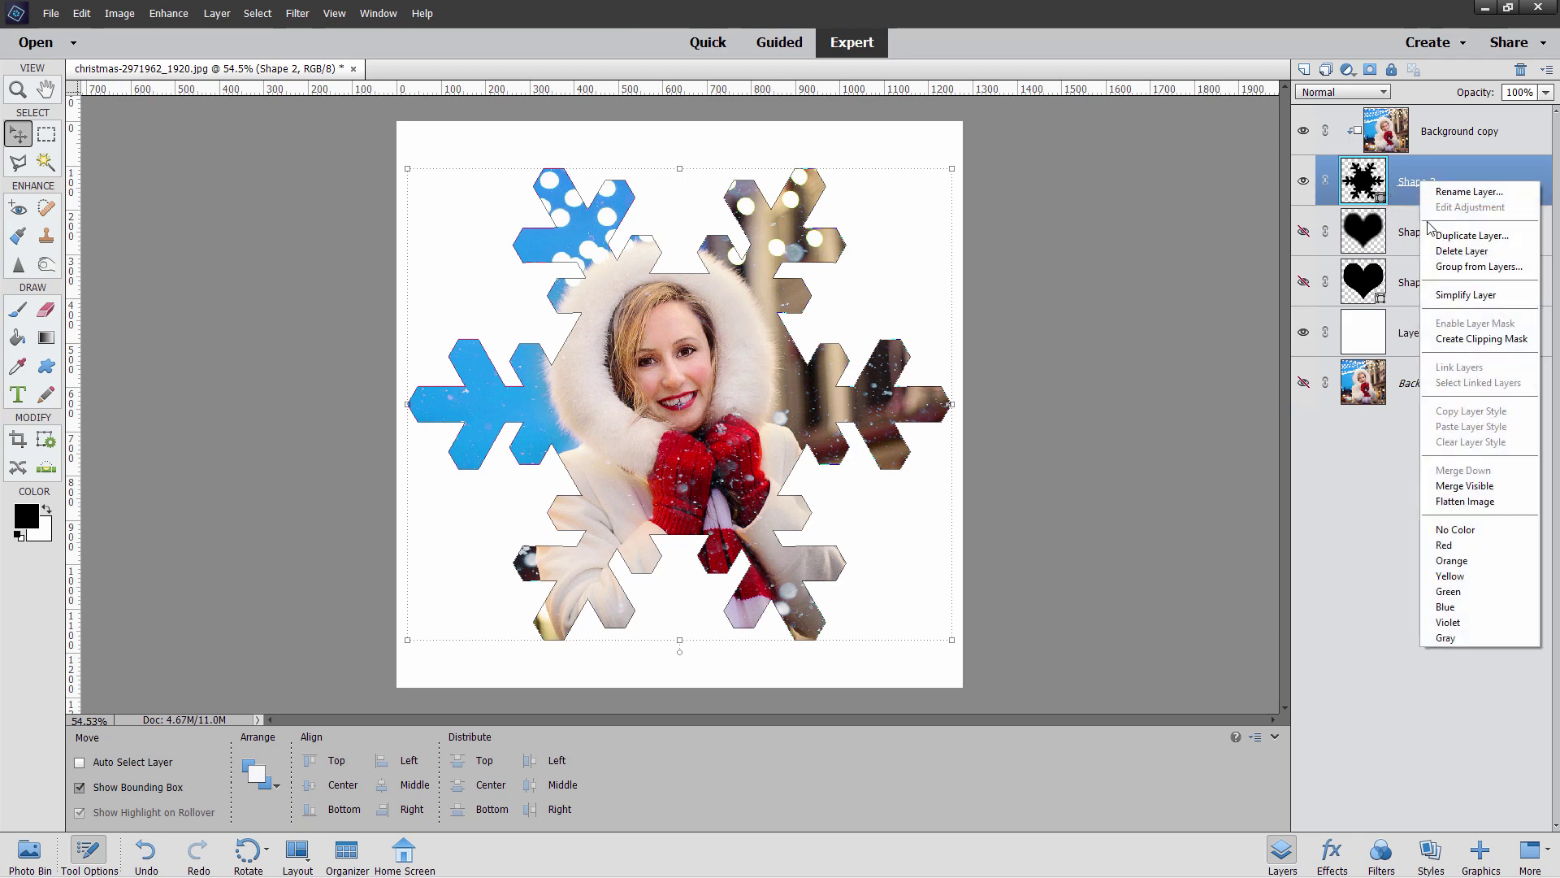
left_click(1471, 235)
left_click(925, 266)
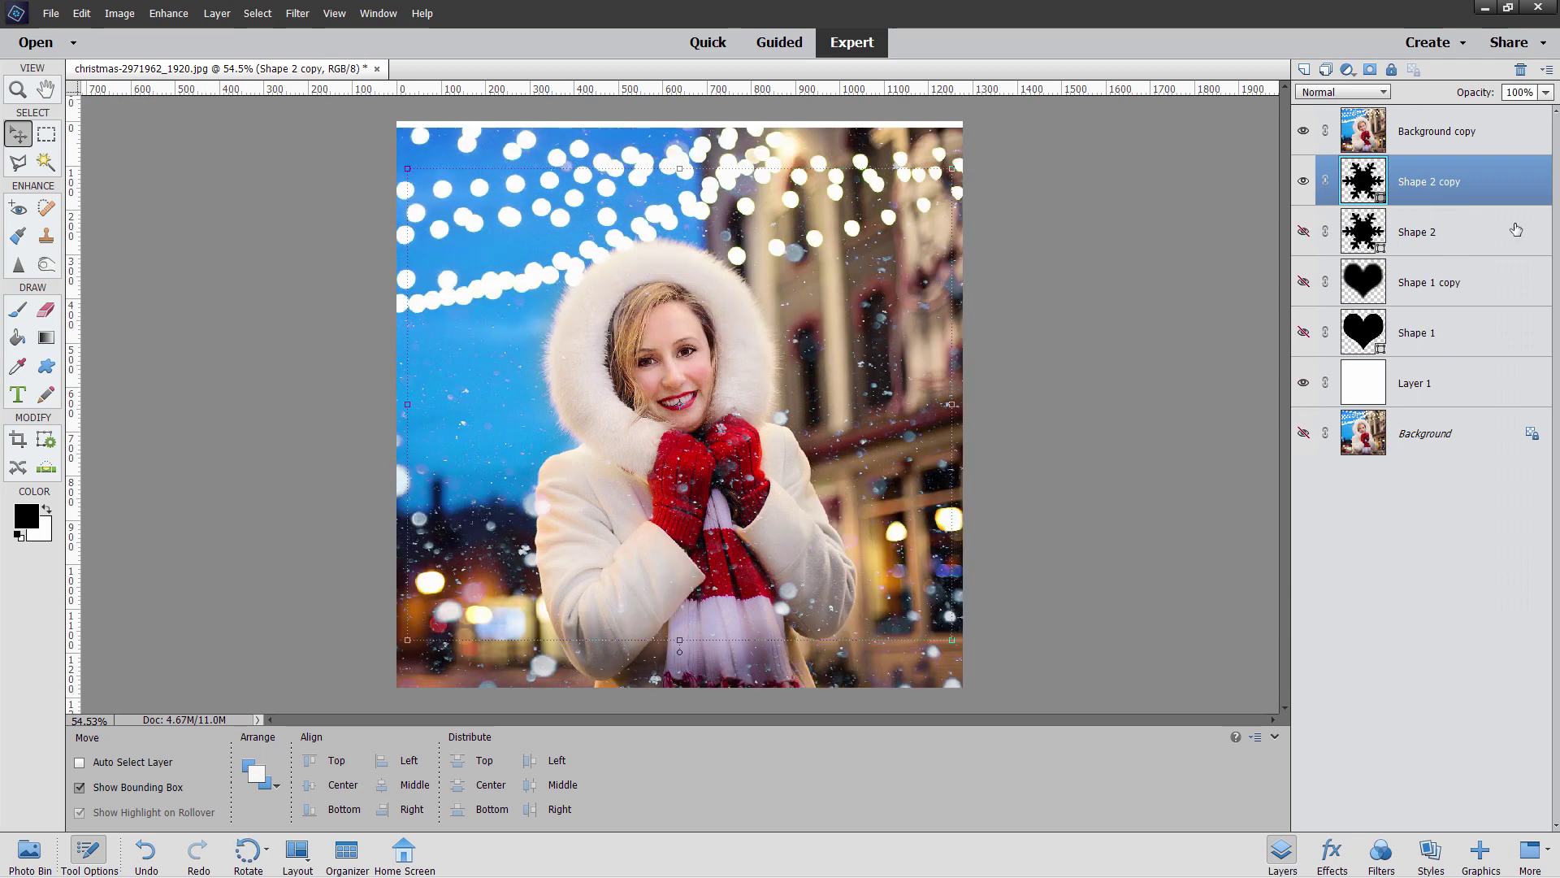
Step: Clip the Background copy photo to the duplicated snowflake and select Shape 2 copy
left_click(1442, 137)
right_click(1426, 134)
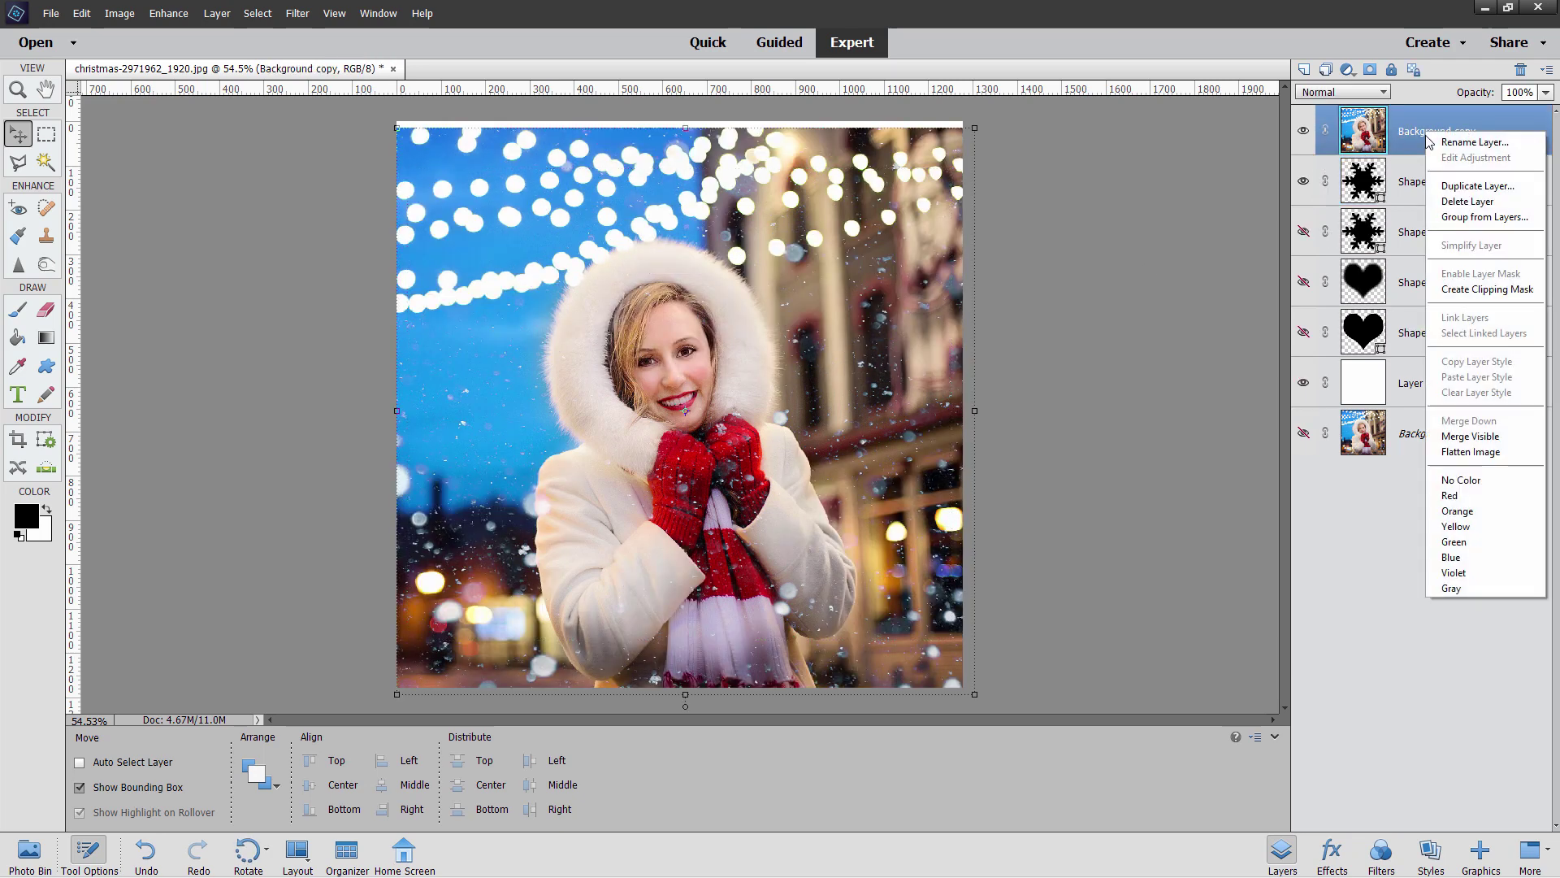
left_click(1454, 280)
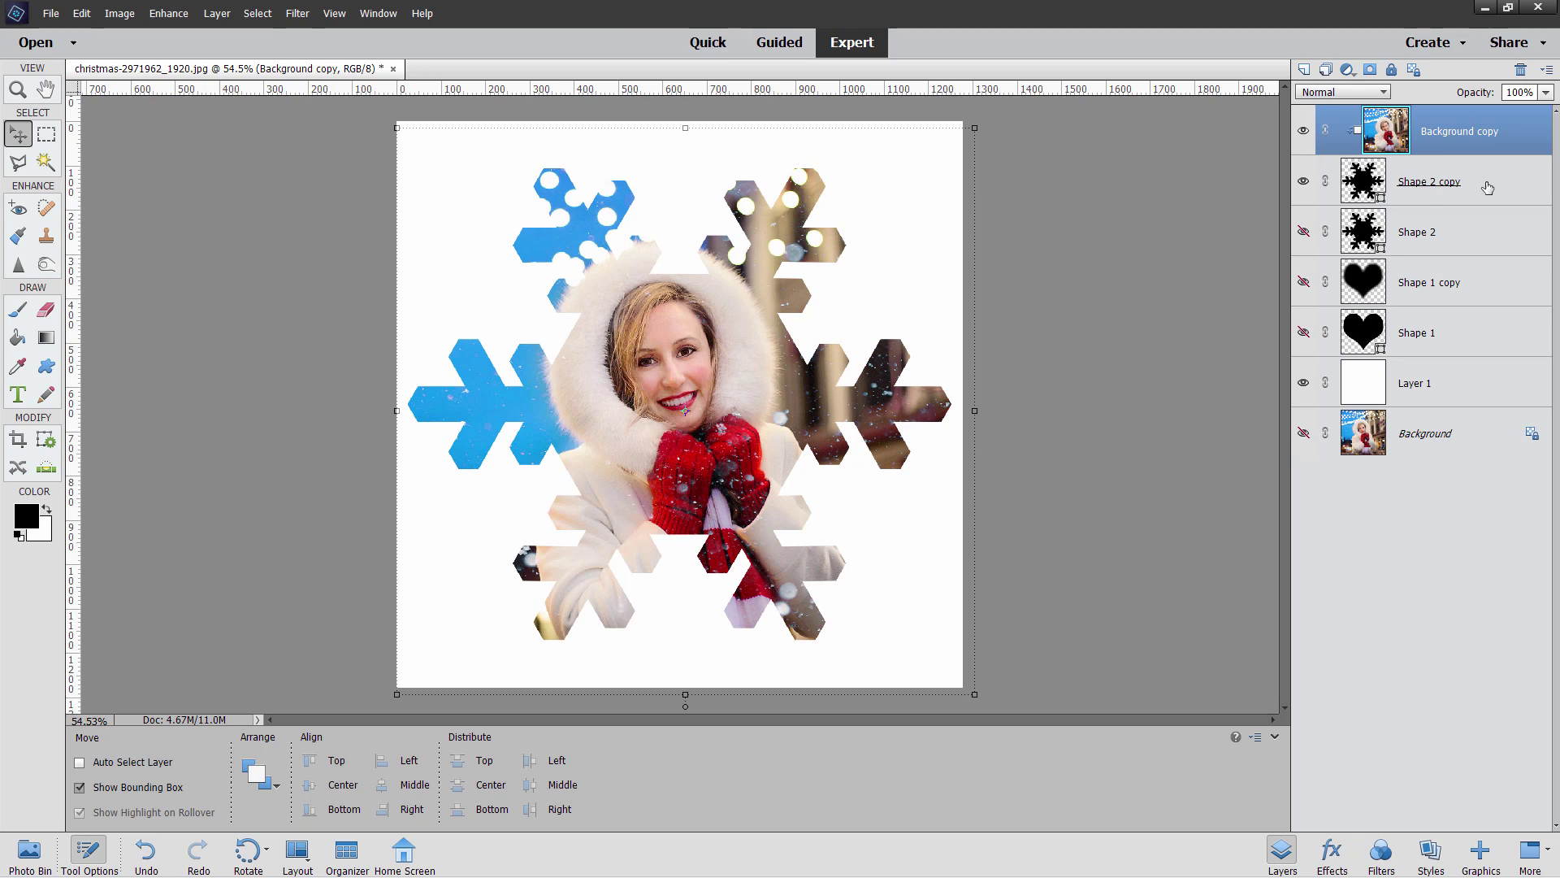
left_click(1466, 184)
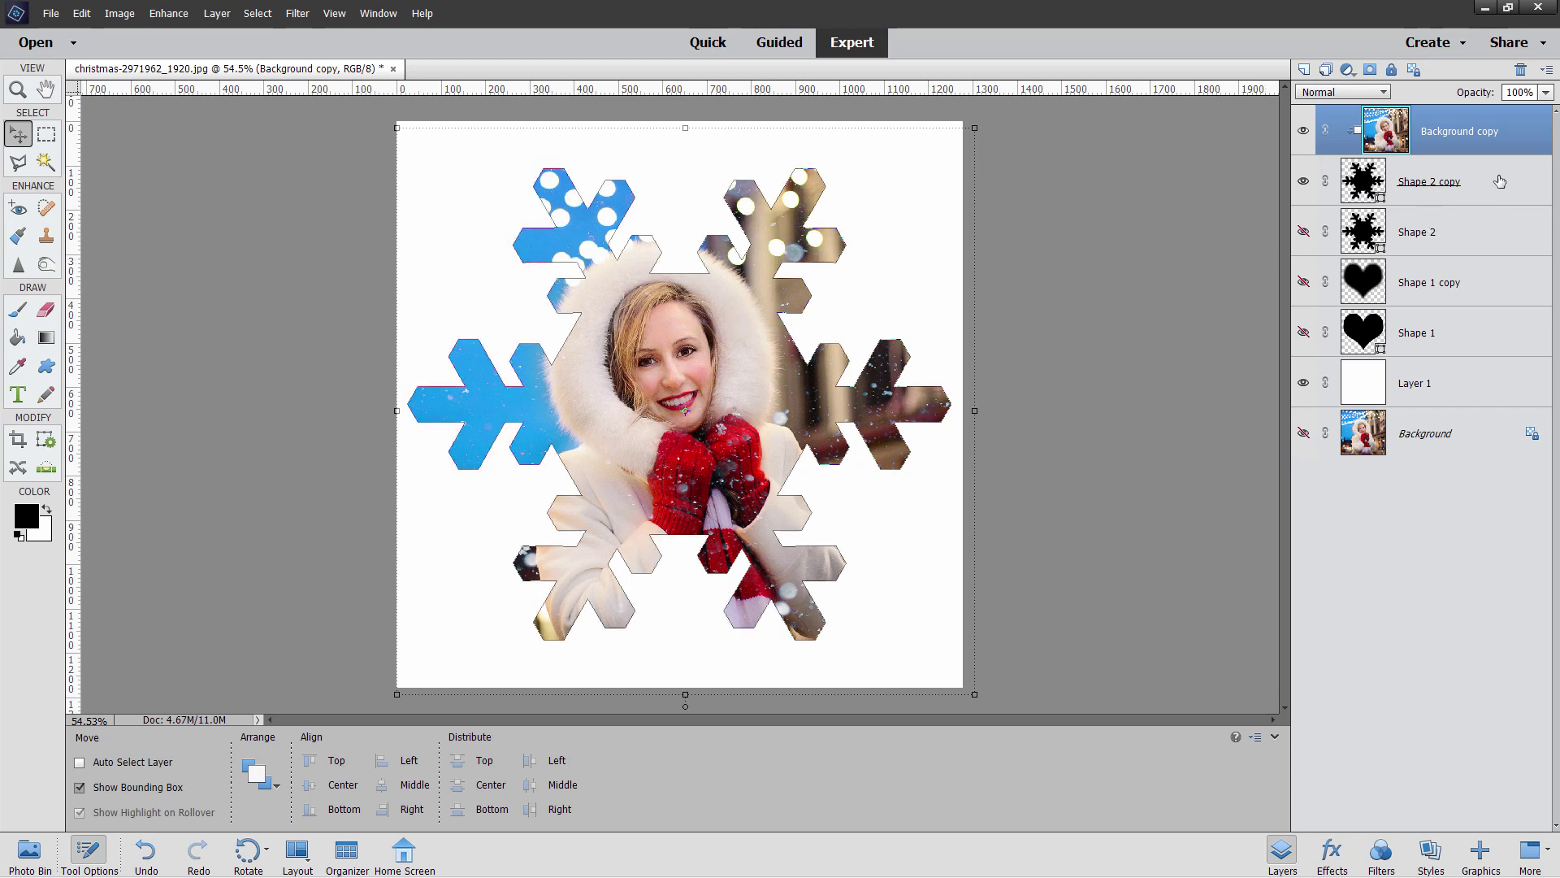
Step: Rasterize the Shape 2 copy snowflake and apply a Gaussian Blur with an 8.4-pixel radius
left_click(297, 13)
mouse_move(325, 124)
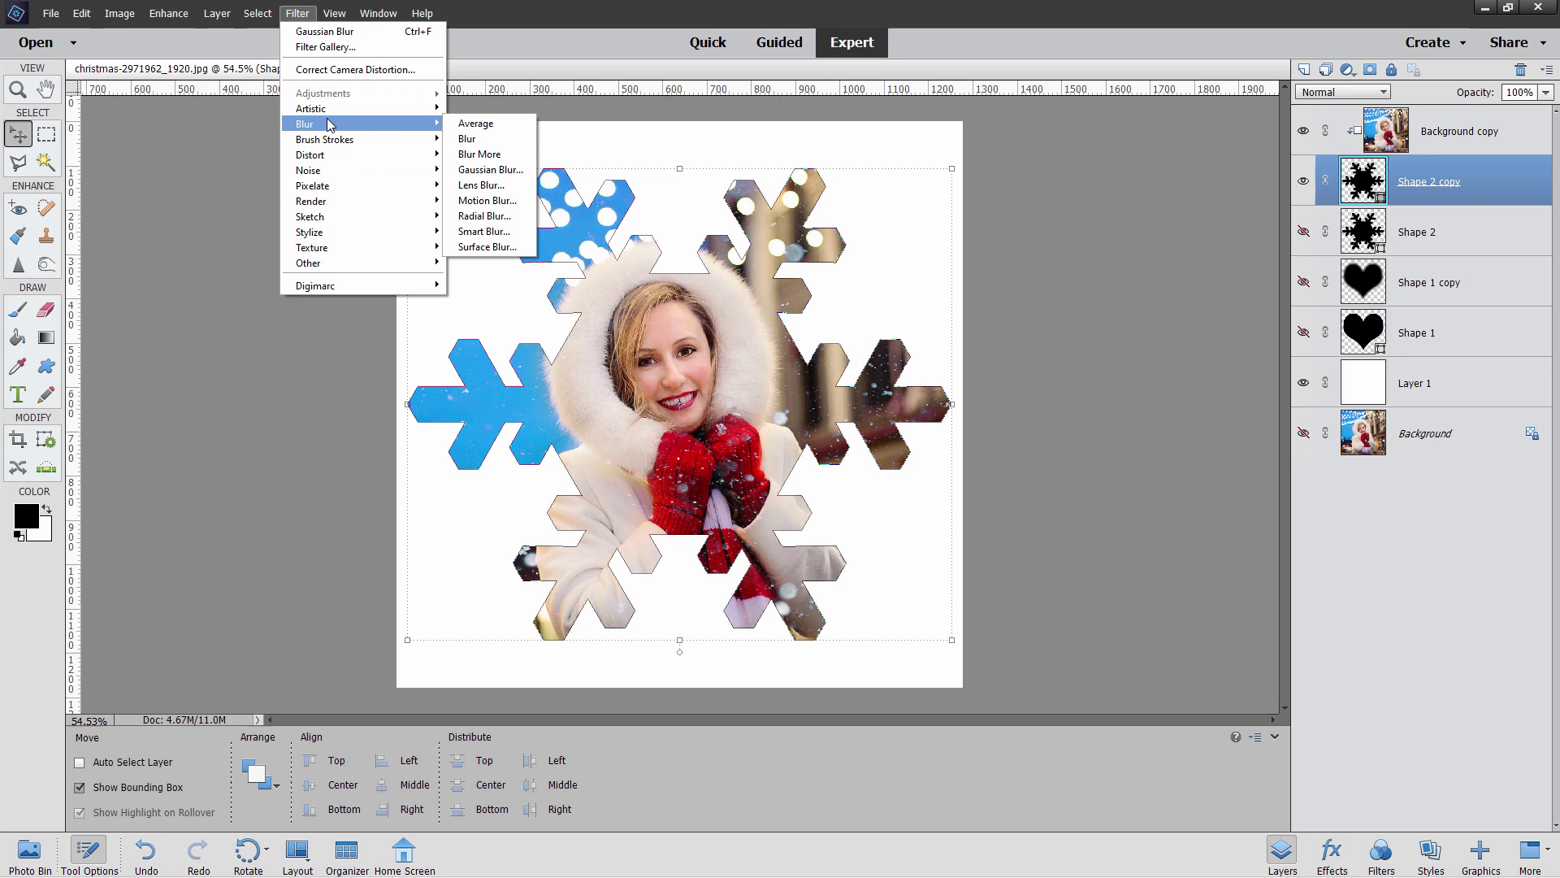
left_click(500, 169)
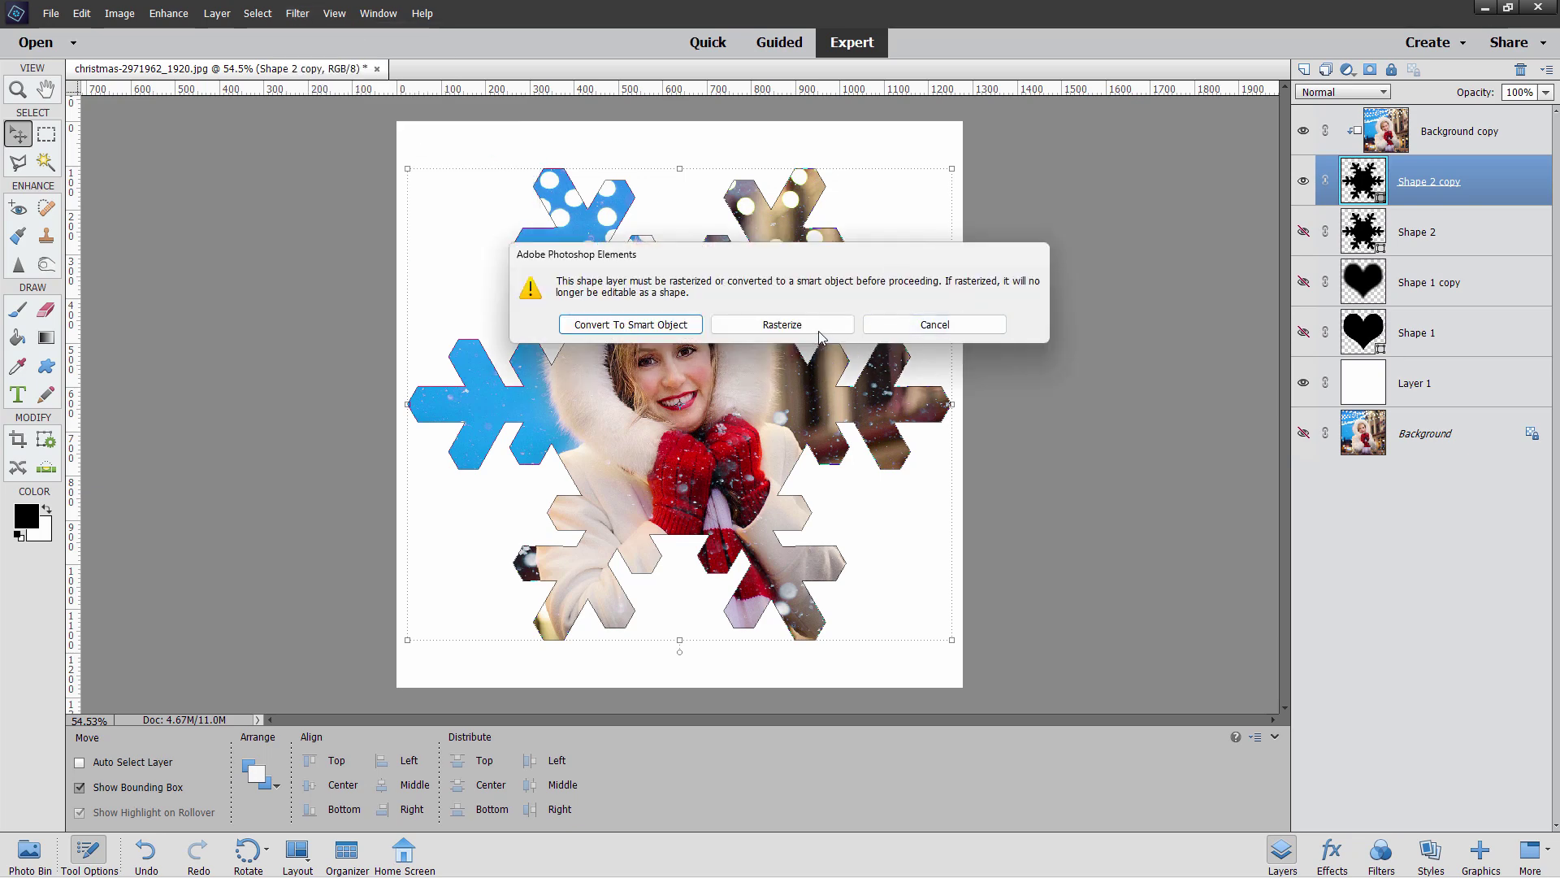
left_click(817, 330)
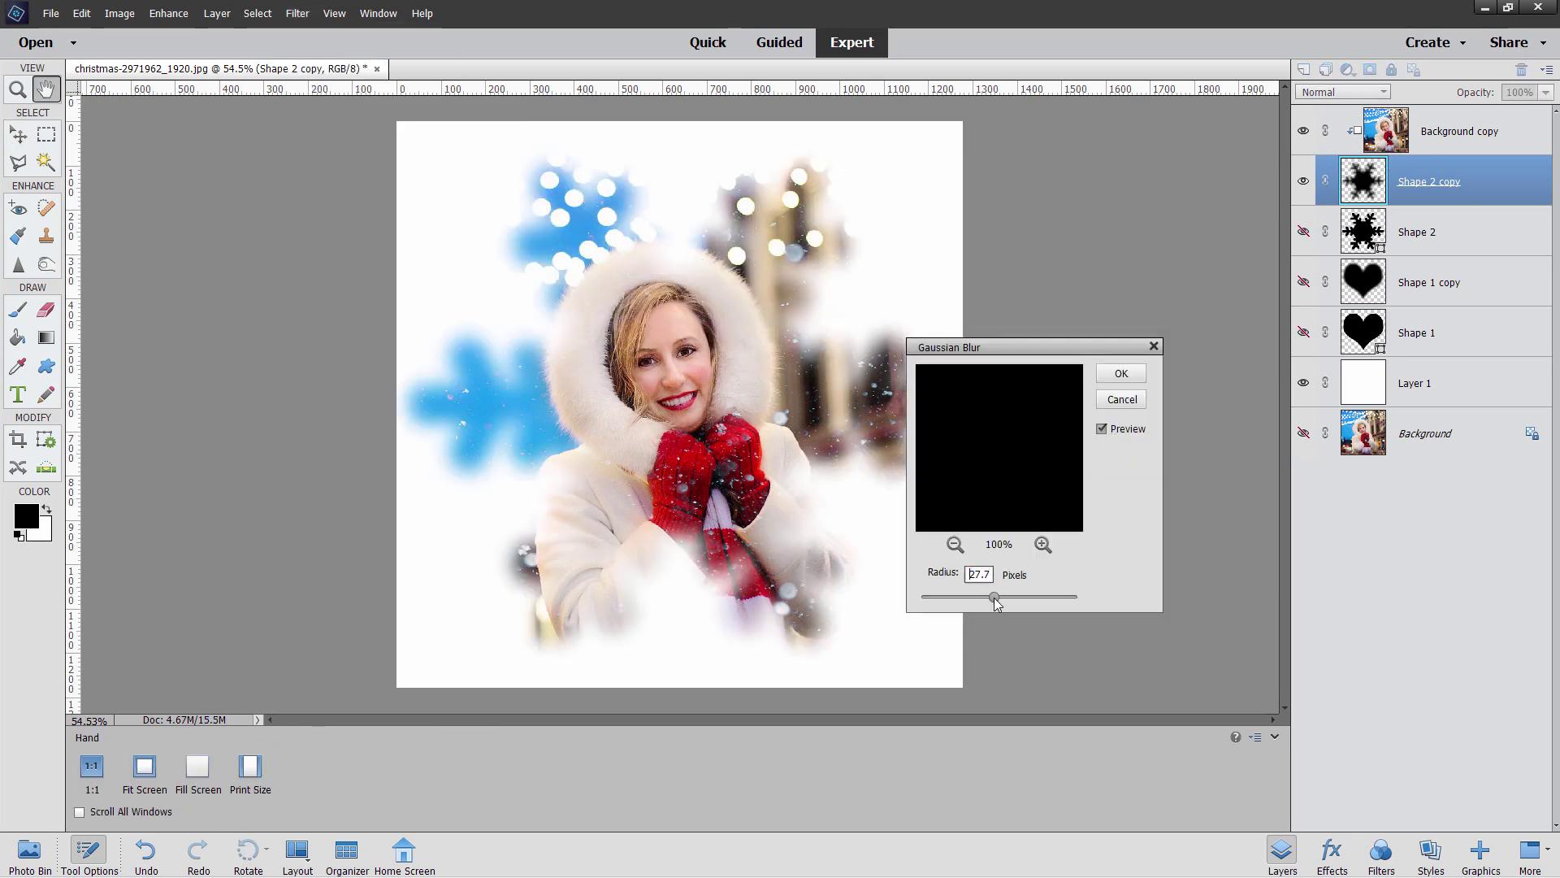
mouse_move(996, 602)
left_mouse_down()
mouse_move(924, 601)
mouse_move(979, 602)
left_mouse_up()
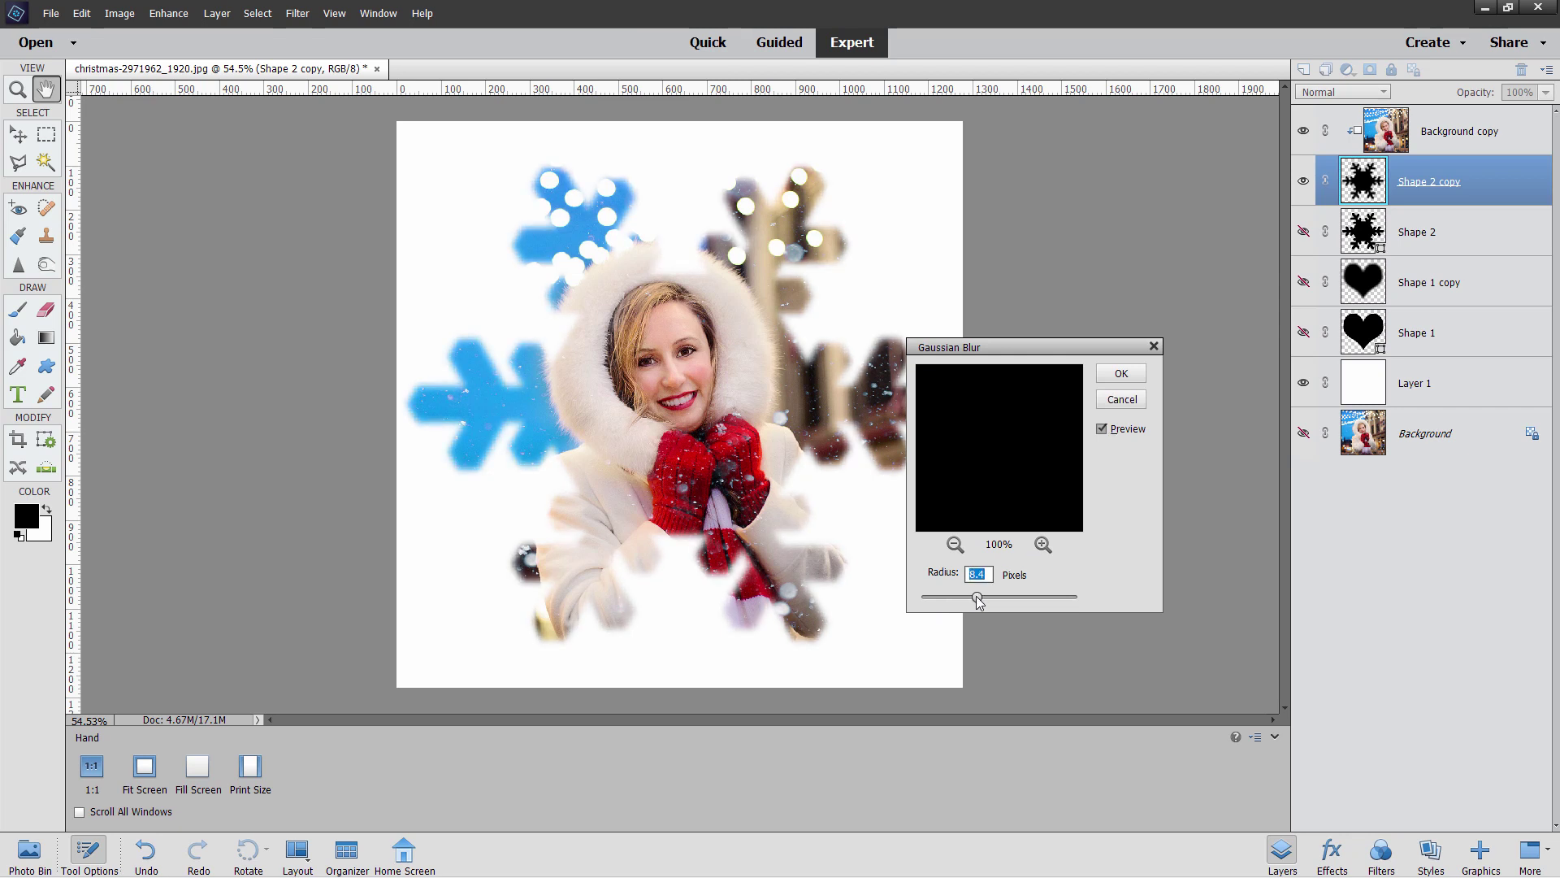
left_click(1122, 372)
key("v")
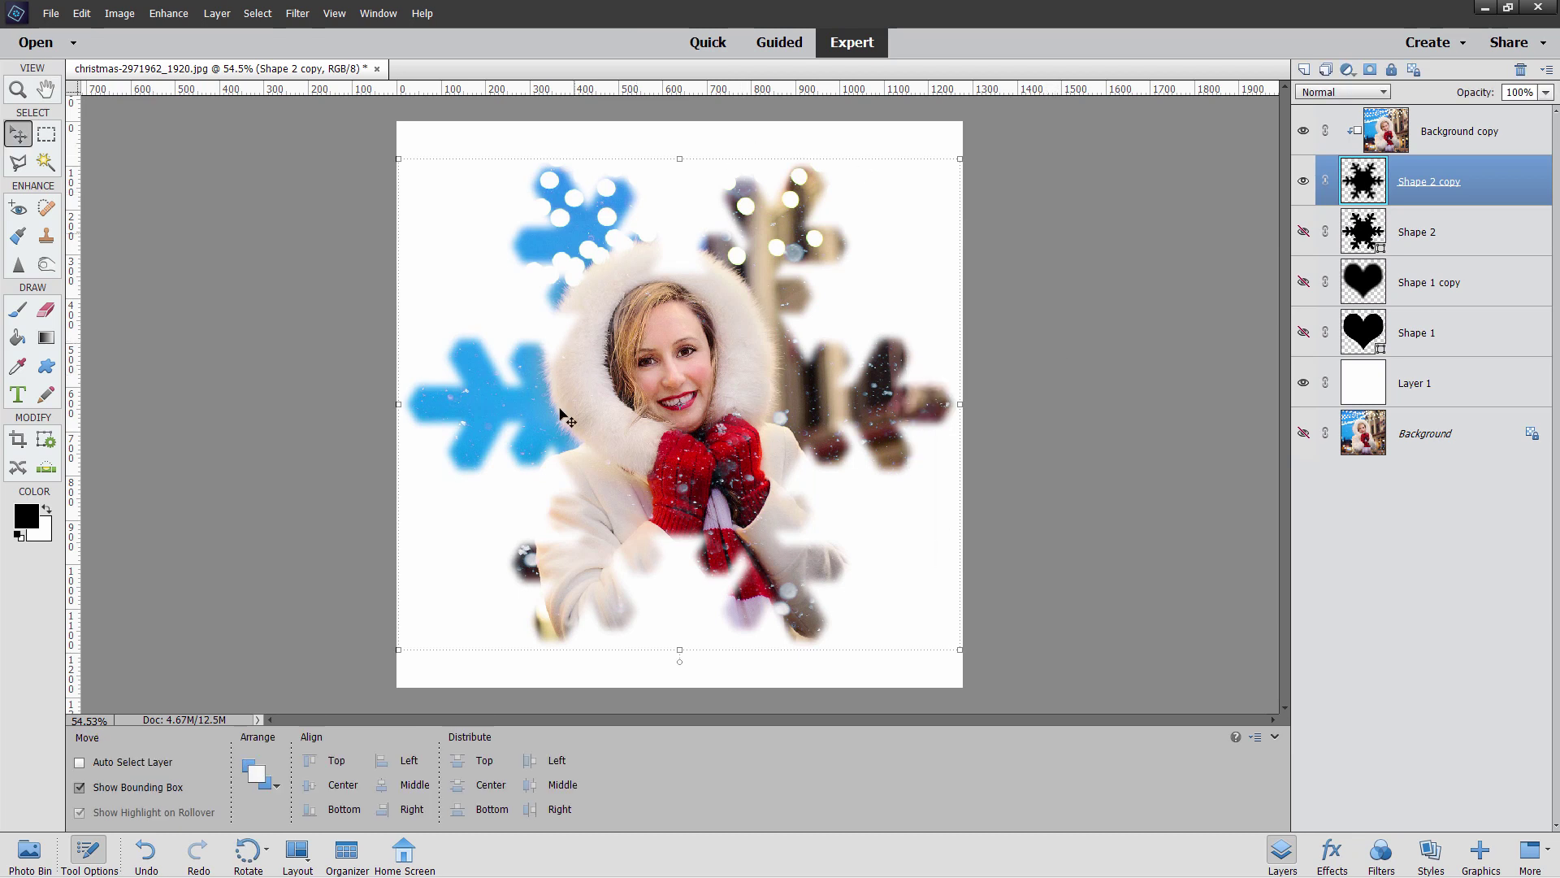